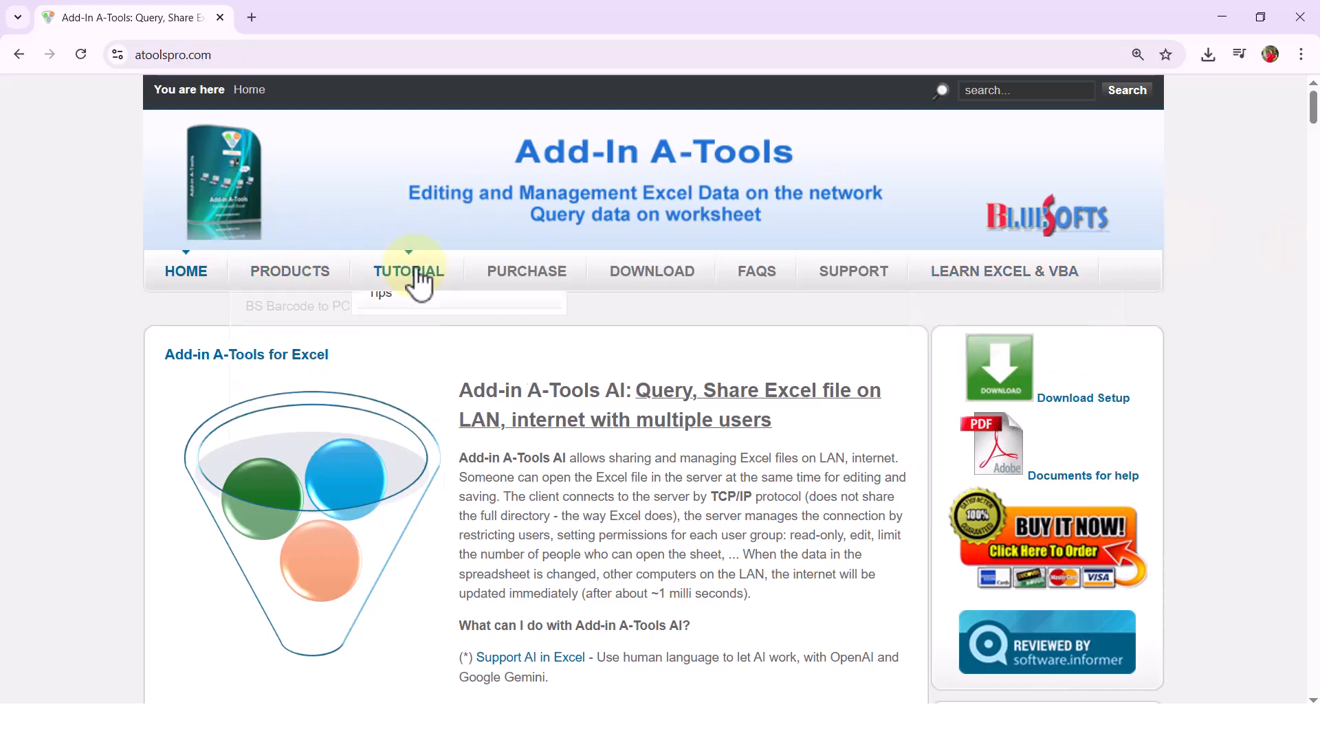
{"action": "mouse_move", "coordinate": [508, 275]}
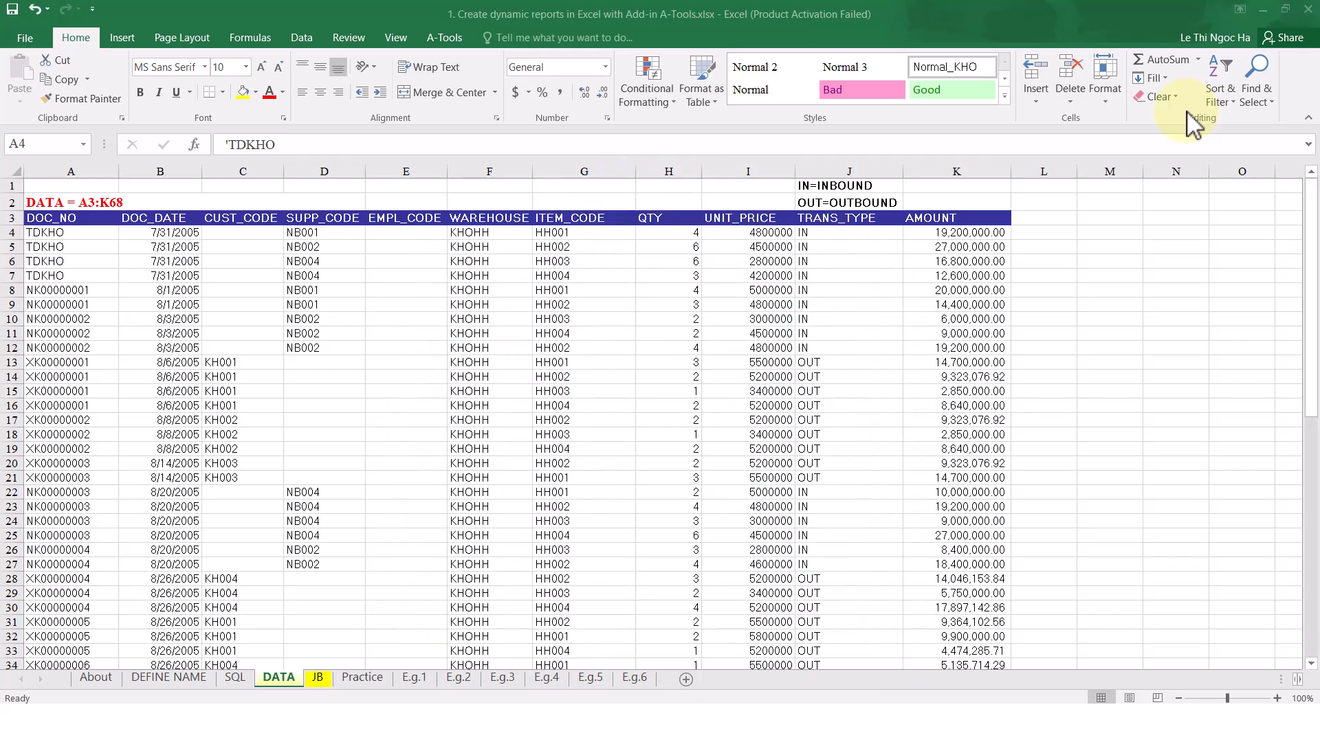
- Define the workbook-scoped name DATA for the whole data table A3:K68, including its header row
{"action": "left_click", "coordinate": [79, 203]}
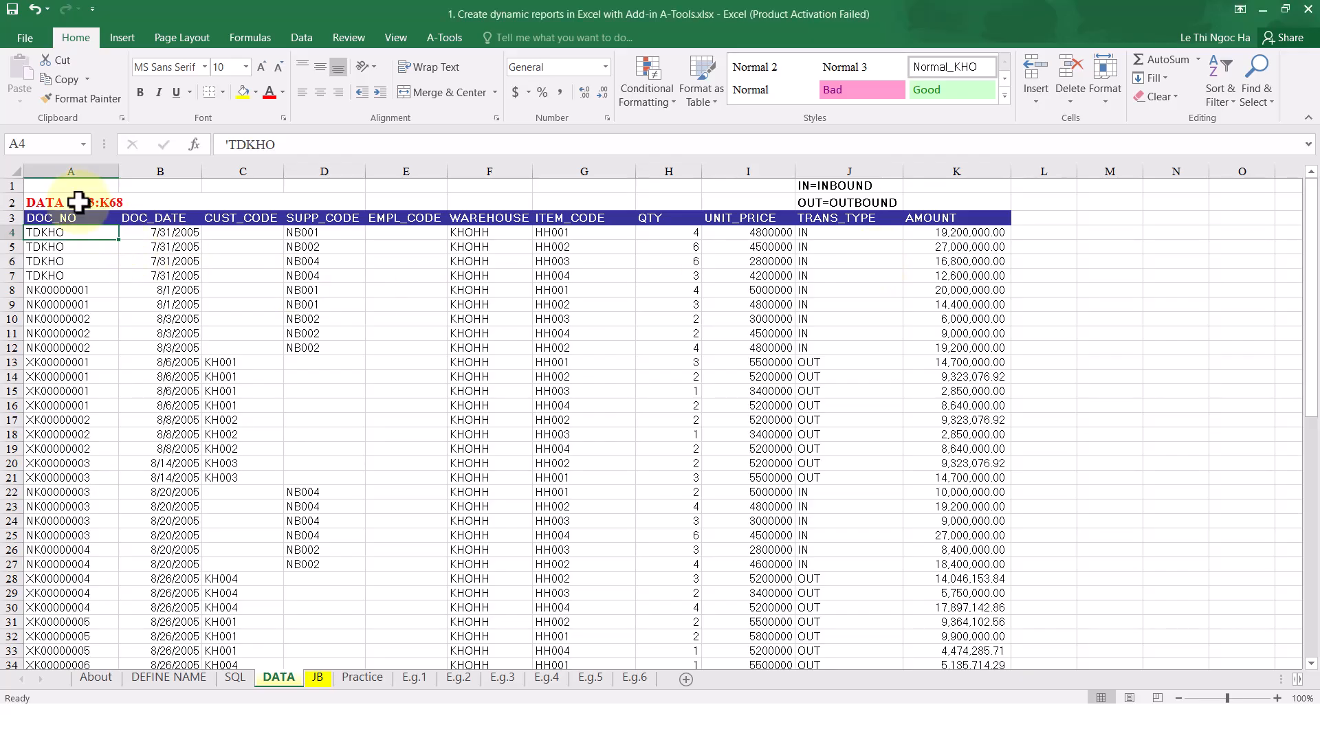
{"action": "left_click_drag", "start_coordinate": [69, 218], "coordinate": [962, 217]}
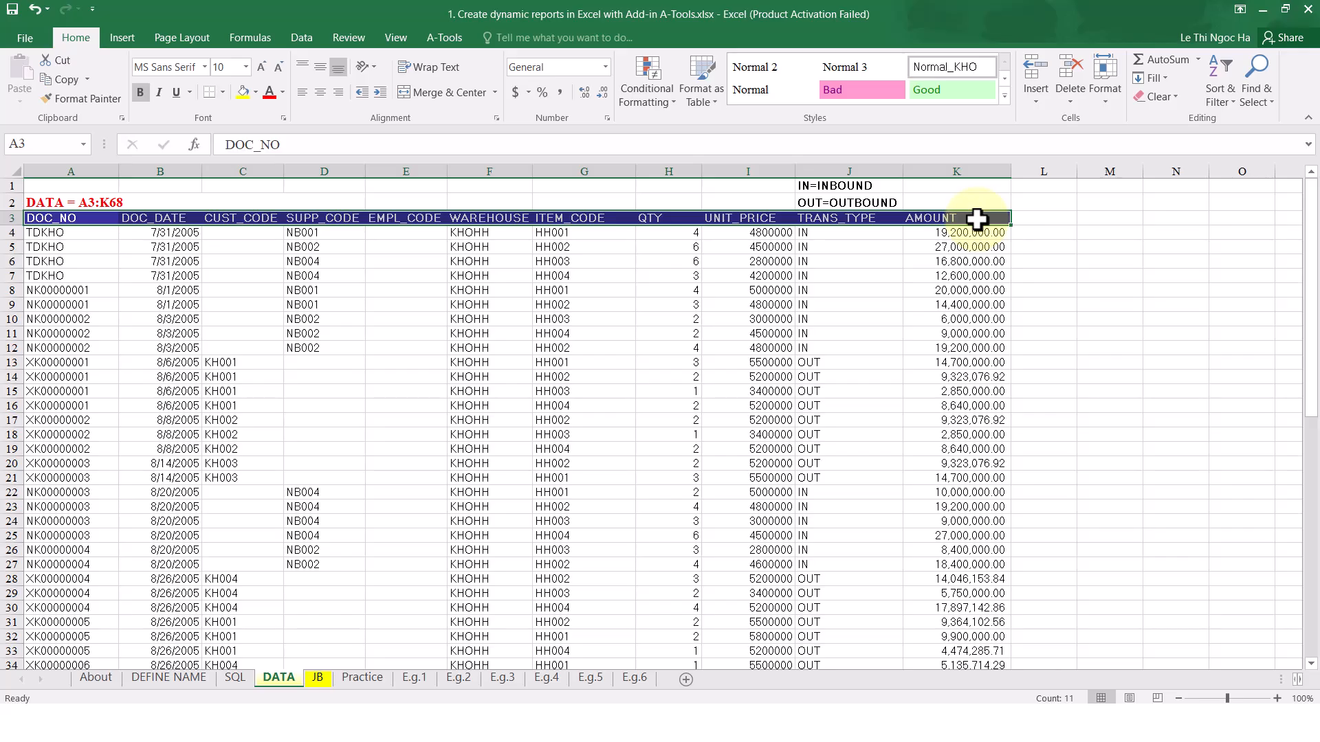
{"action": "key", "text": "ctrl+shift+Down"}
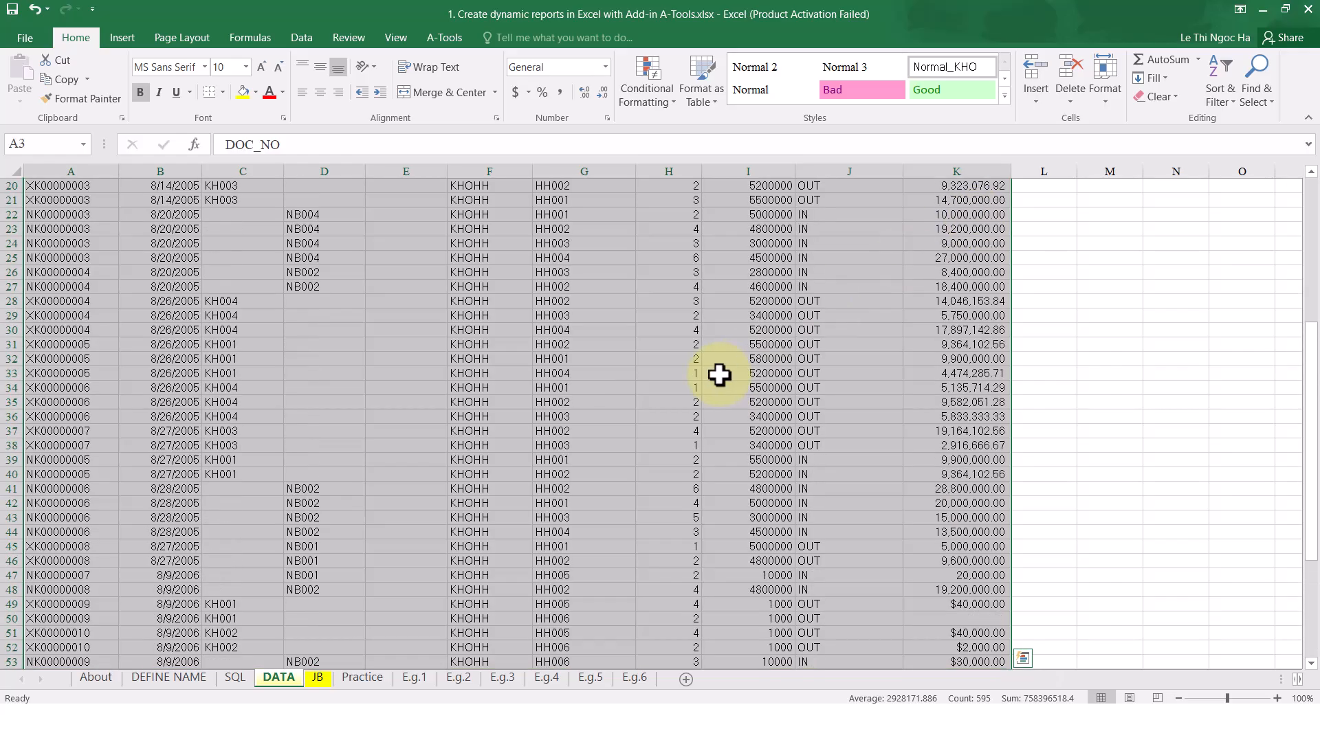
{"action": "scroll", "coordinate": [719, 375], "scroll_direction": "up", "scroll_amount": 6}
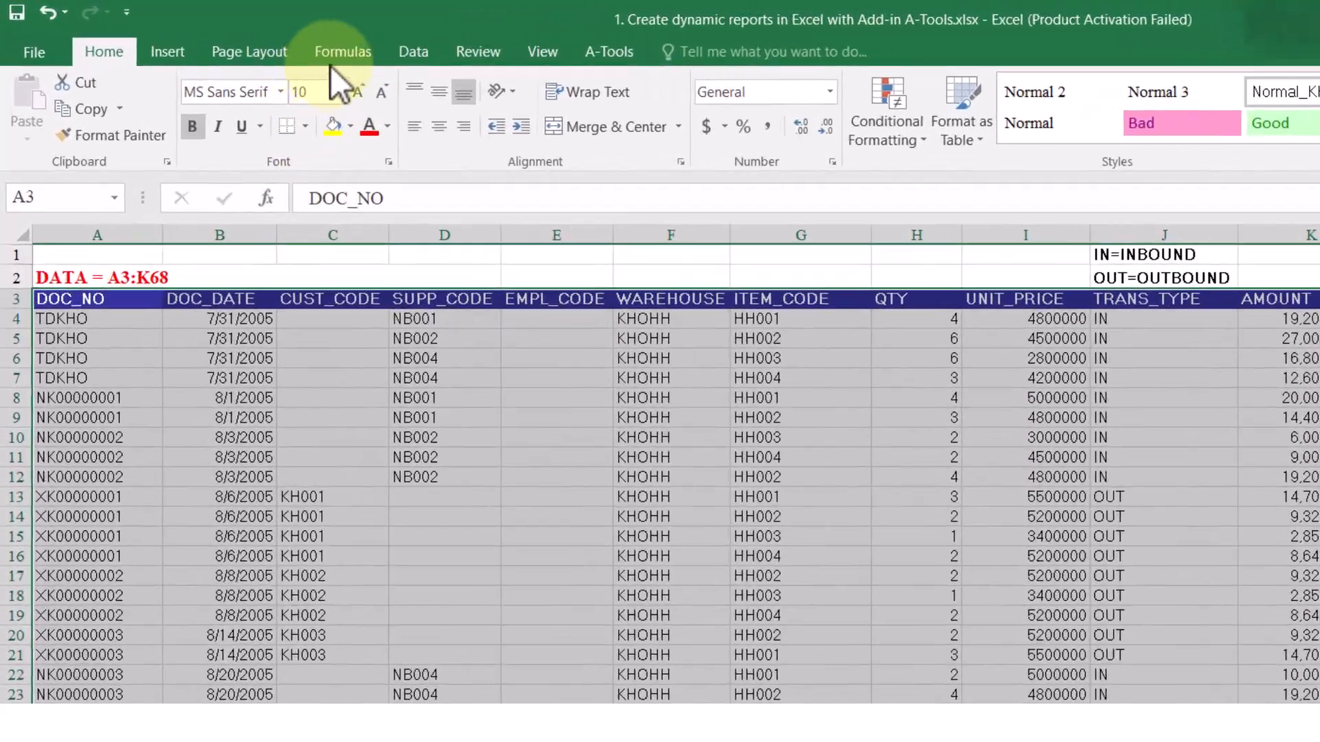
{"action": "left_click", "coordinate": [250, 38]}
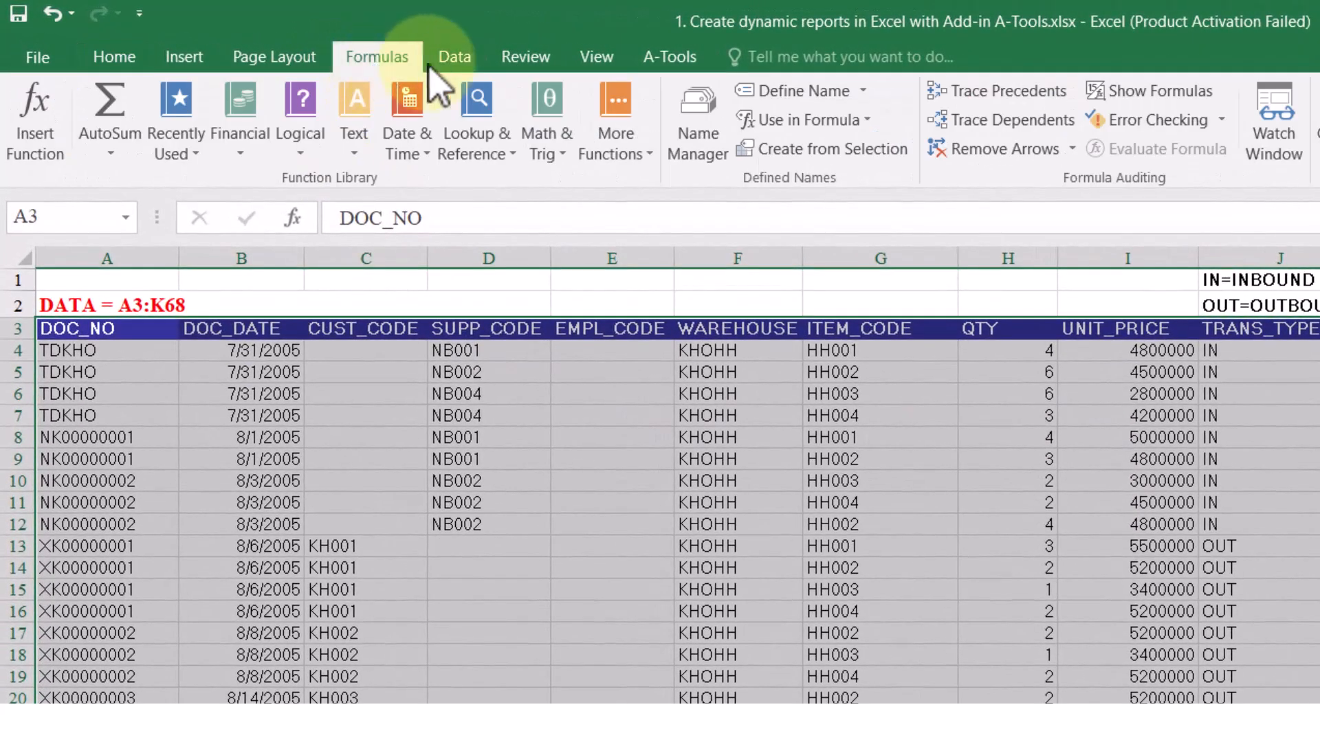
{"action": "left_click", "coordinate": [818, 96]}
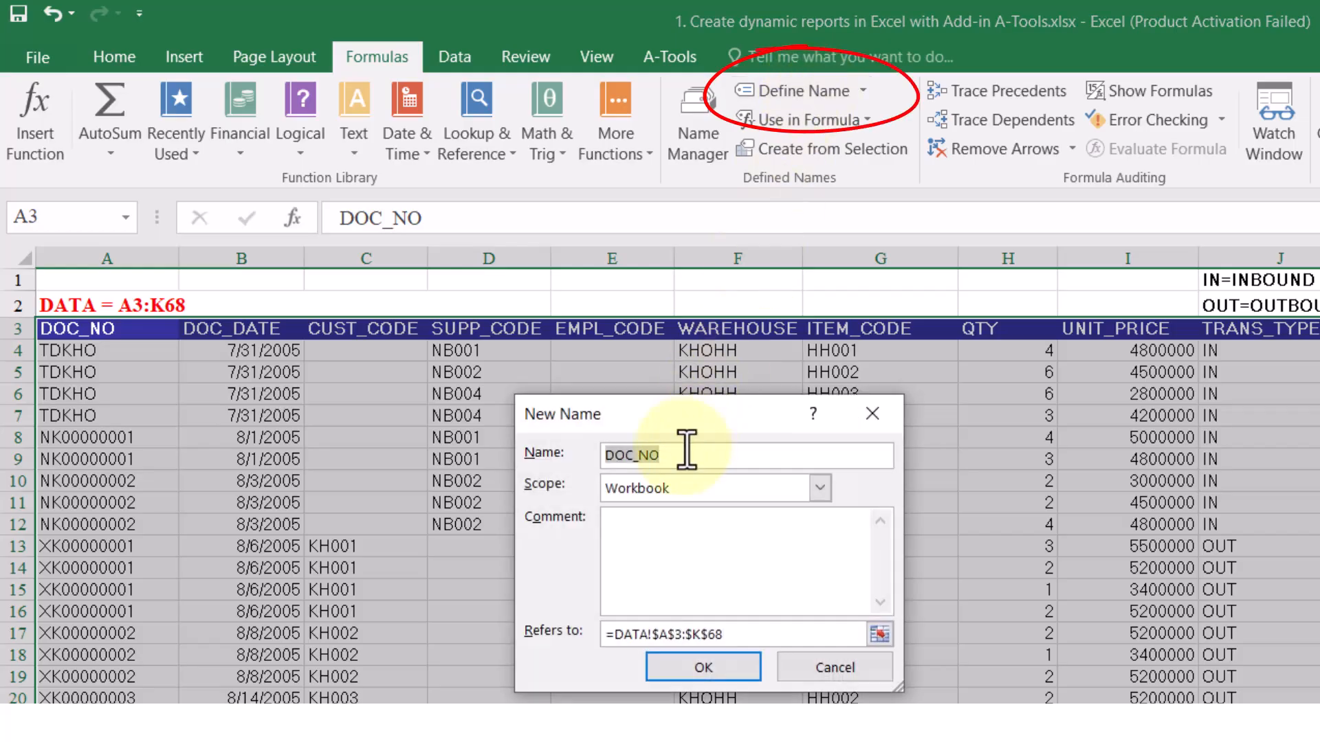
{"action": "type", "text": "DATA"}
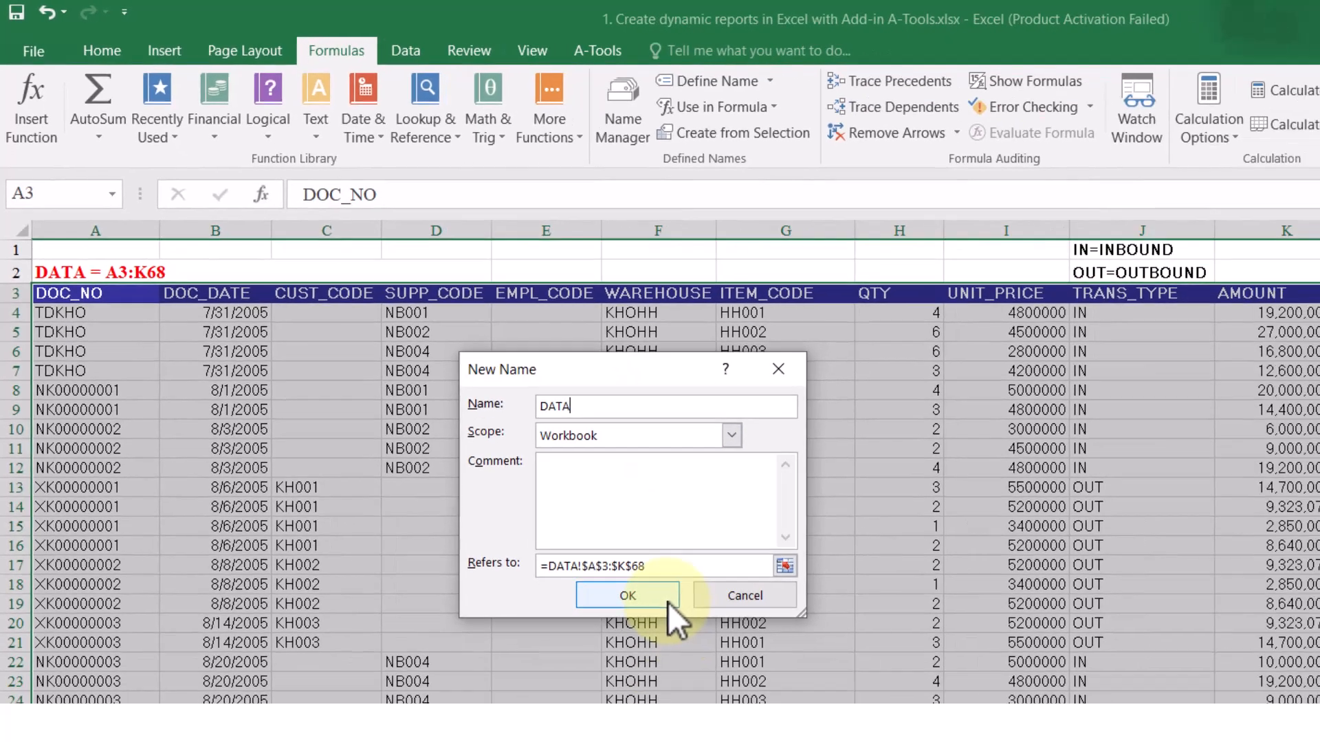
{"action": "left_click", "coordinate": [748, 672]}
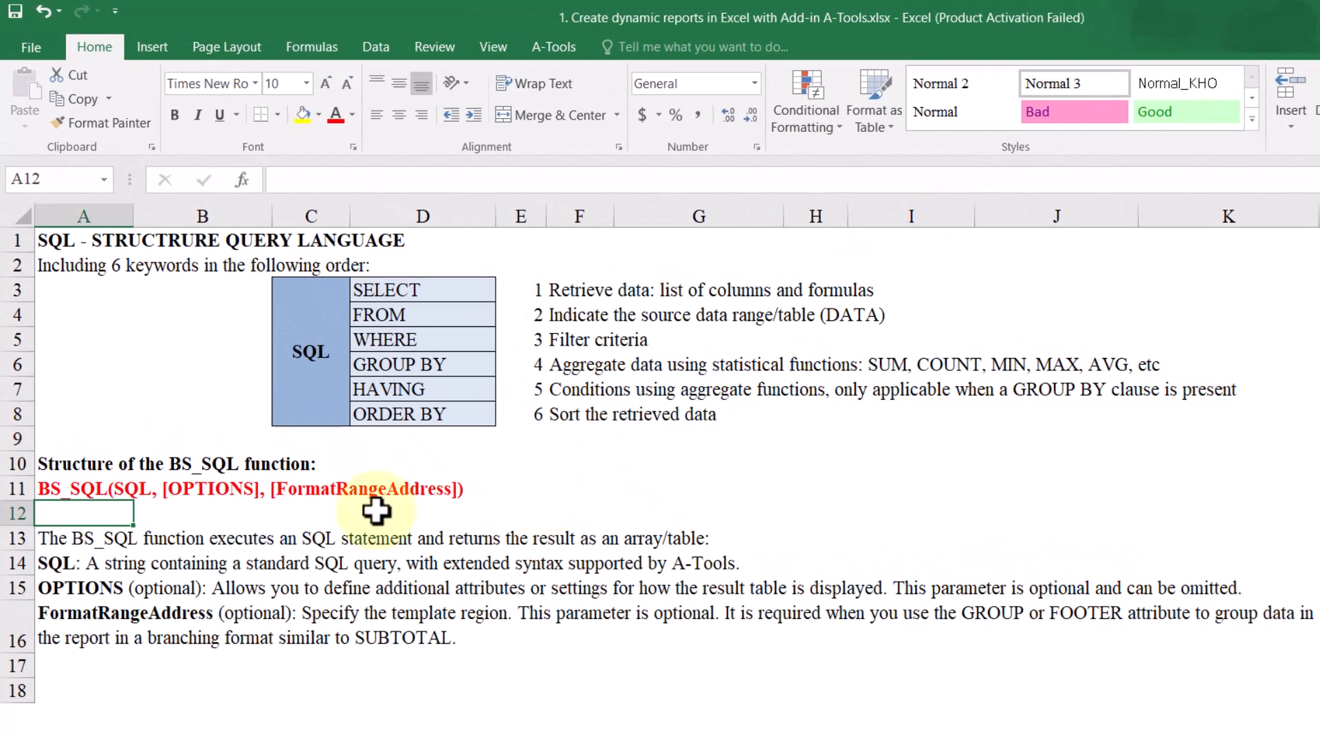
- Examine the BS_SQL function's structure and its SQL, OPTIONS and FormatRangeAddress parameter descriptions on the SQL sheet
{"action": "left_click_drag", "start_coordinate": [103, 492], "coordinate": [472, 453]}
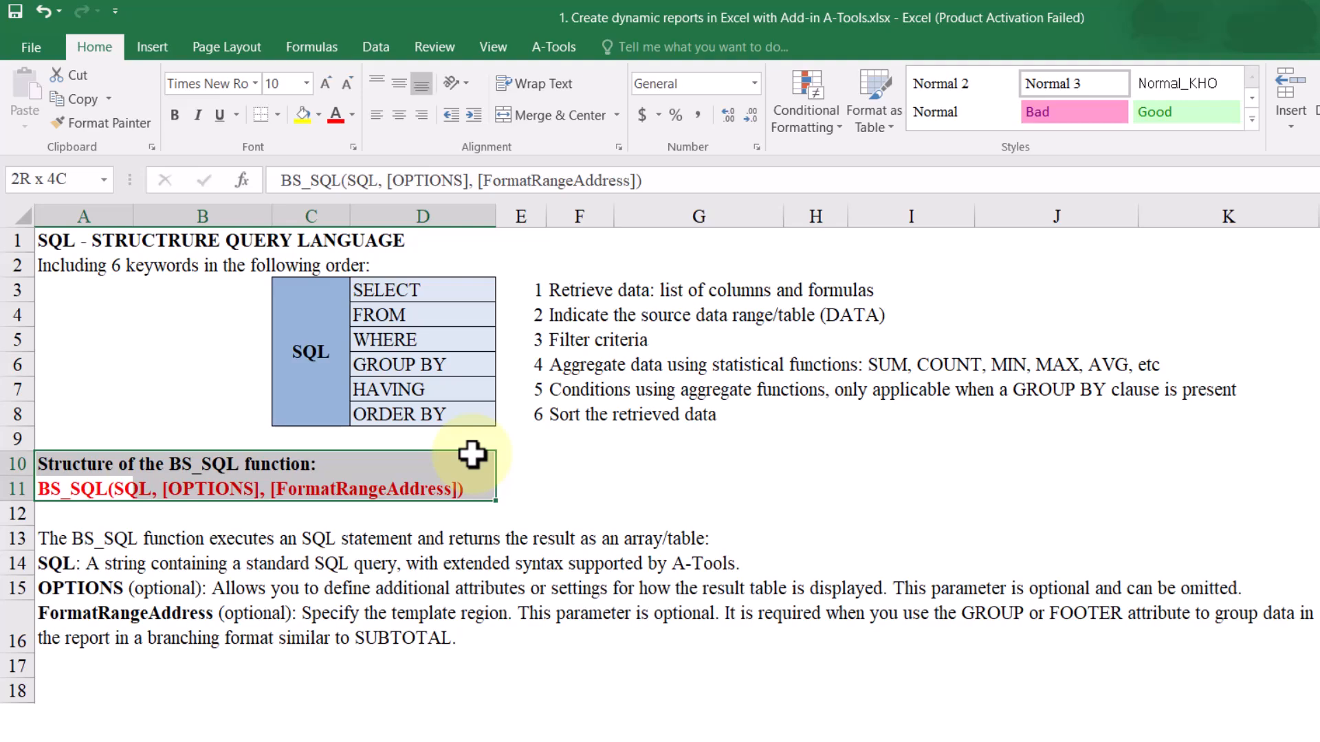
{"action": "left_click", "coordinate": [558, 492]}
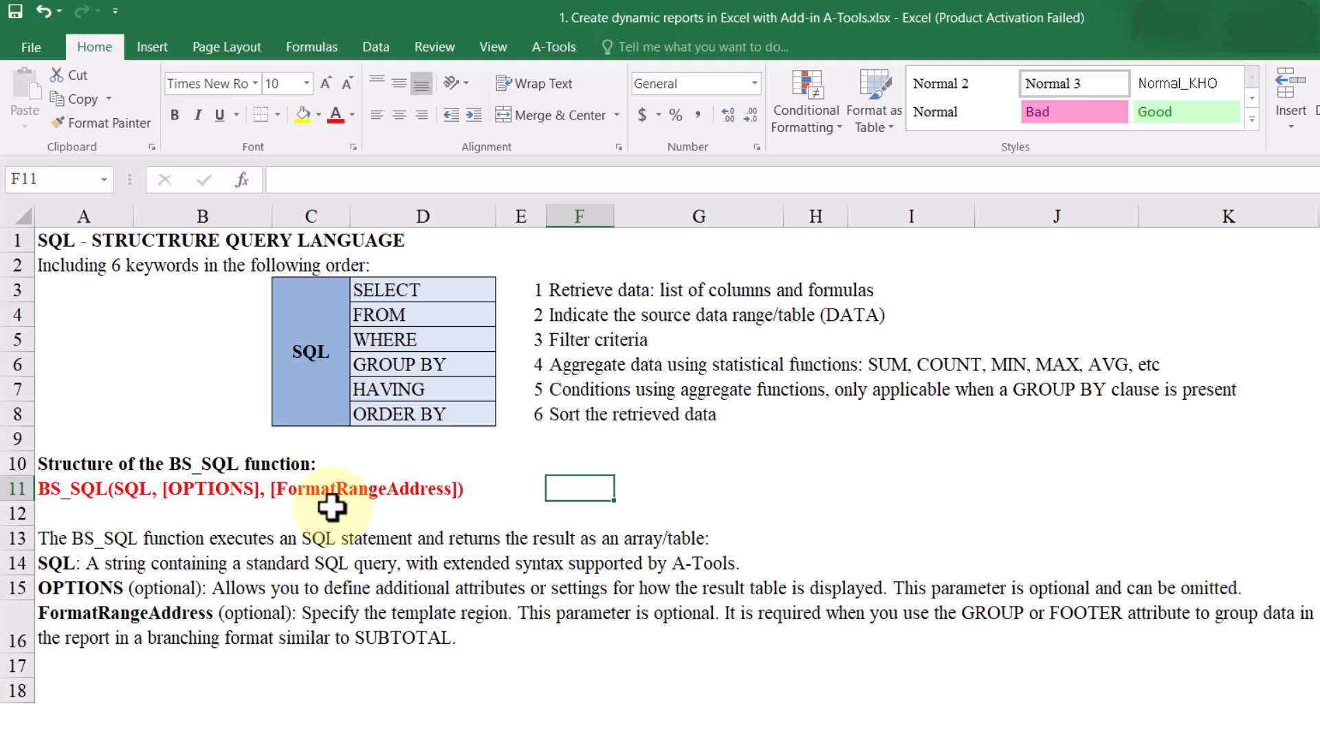
{"action": "left_click_drag", "start_coordinate": [50, 560], "coordinate": [787, 558]}
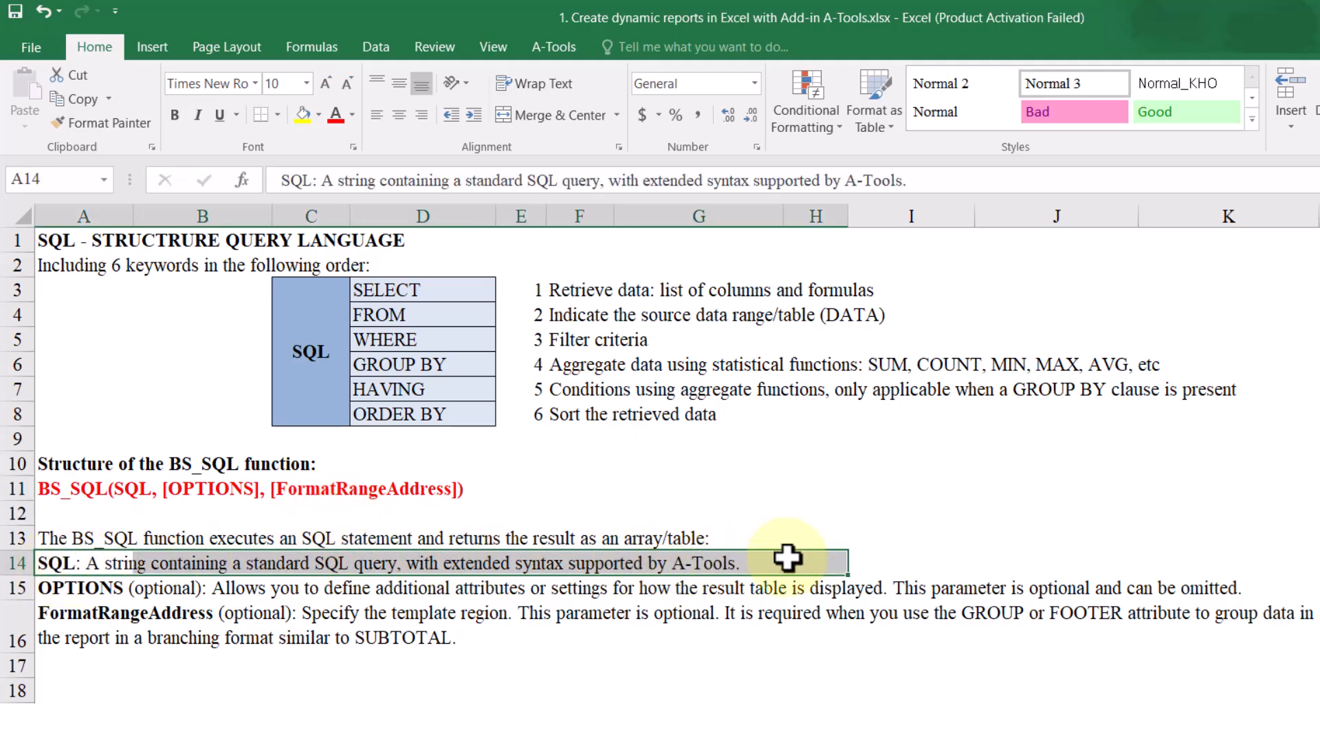
{"action": "left_click", "coordinate": [882, 567]}
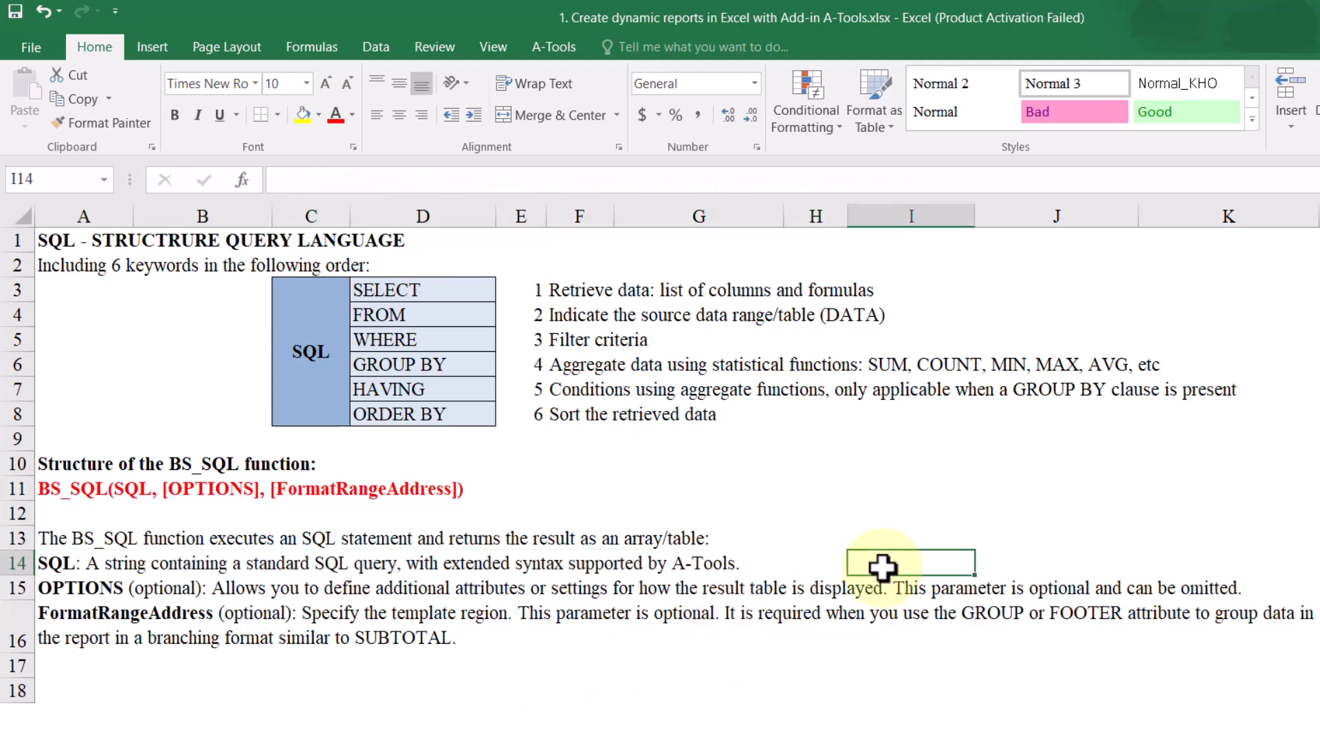
{"action": "left_click_drag", "start_coordinate": [54, 589], "coordinate": [1270, 579]}
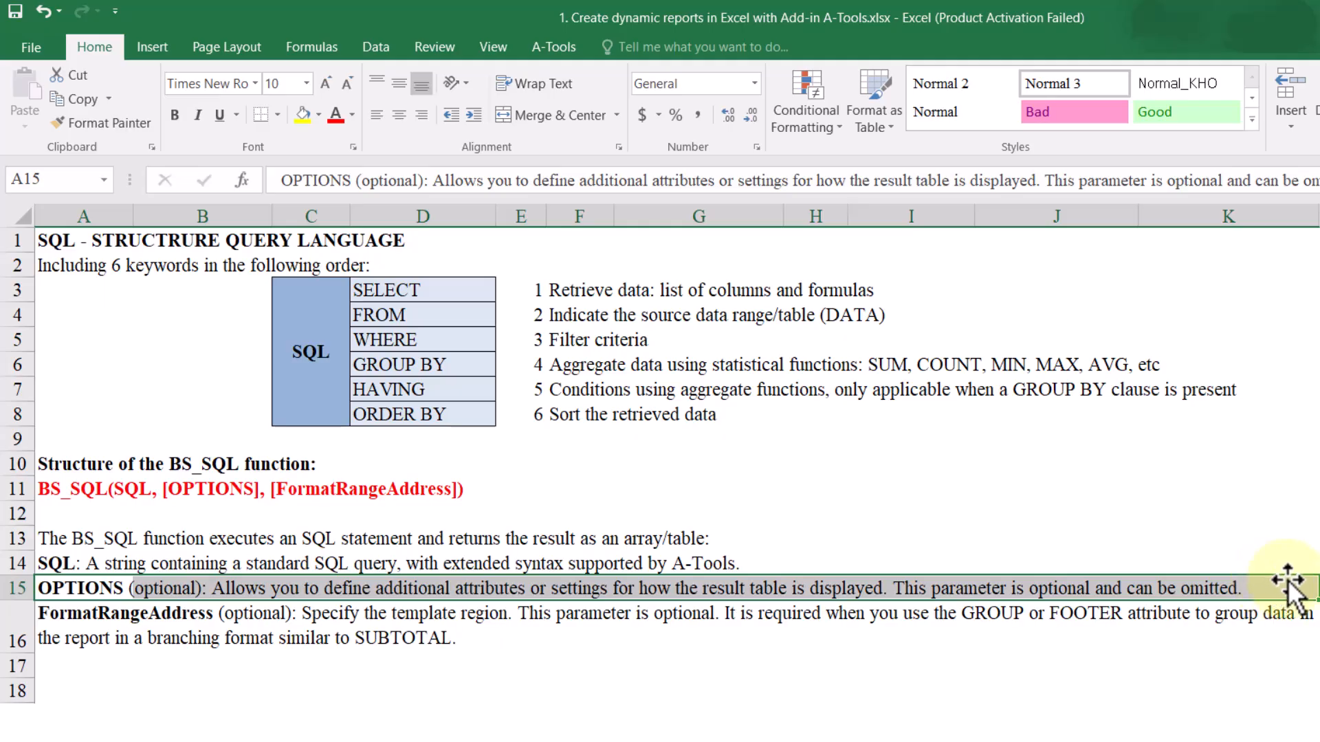
{"action": "left_click", "coordinate": [1318, 588]}
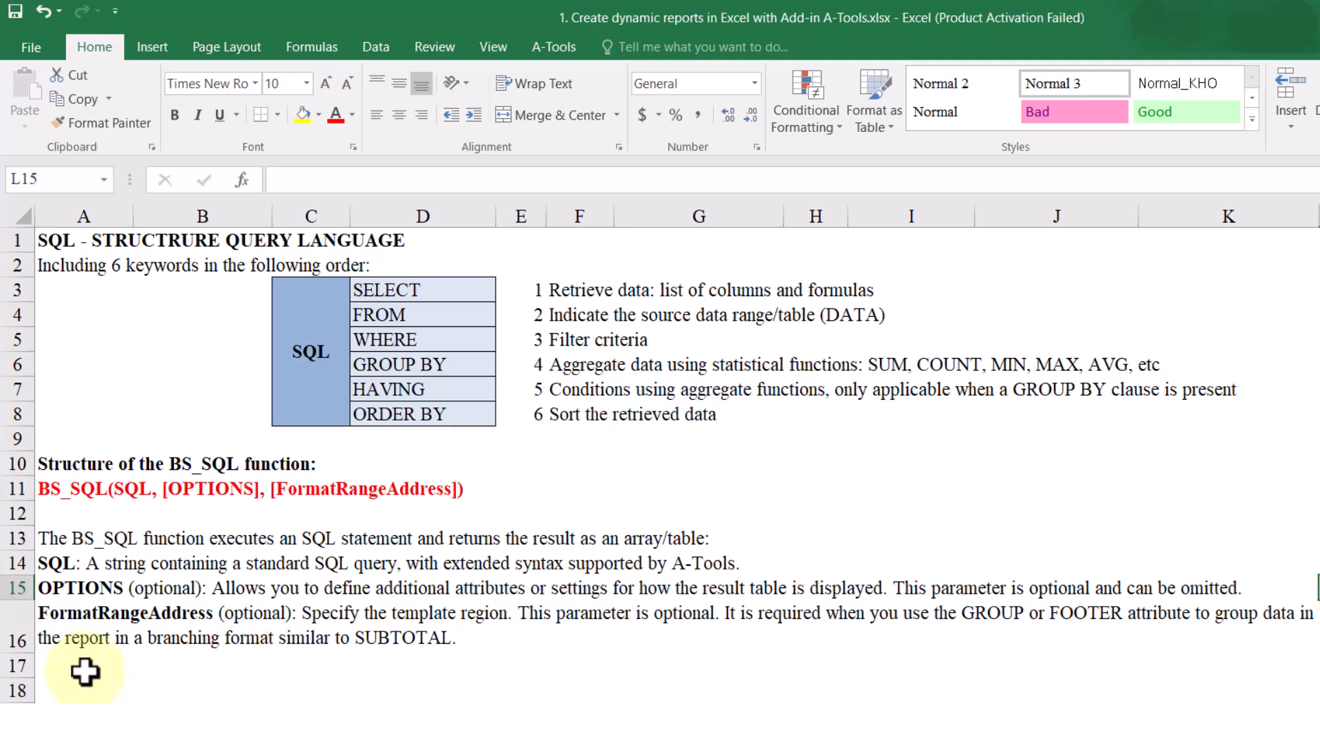
{"action": "left_click", "coordinate": [54, 614]}
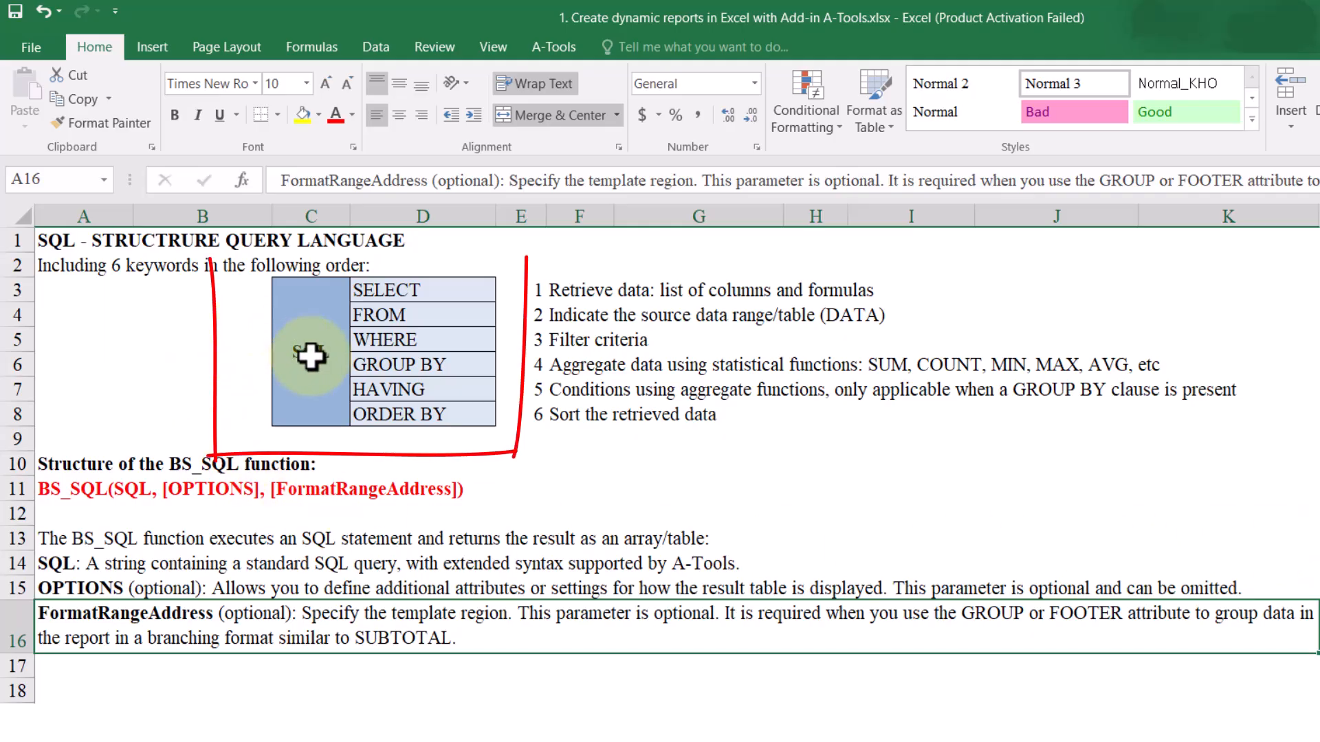
- Review the six SQL keywords in order, from SELECT to ORDER BY, in the keyword table
{"action": "left_click_drag", "start_coordinate": [300, 303], "coordinate": [481, 414]}
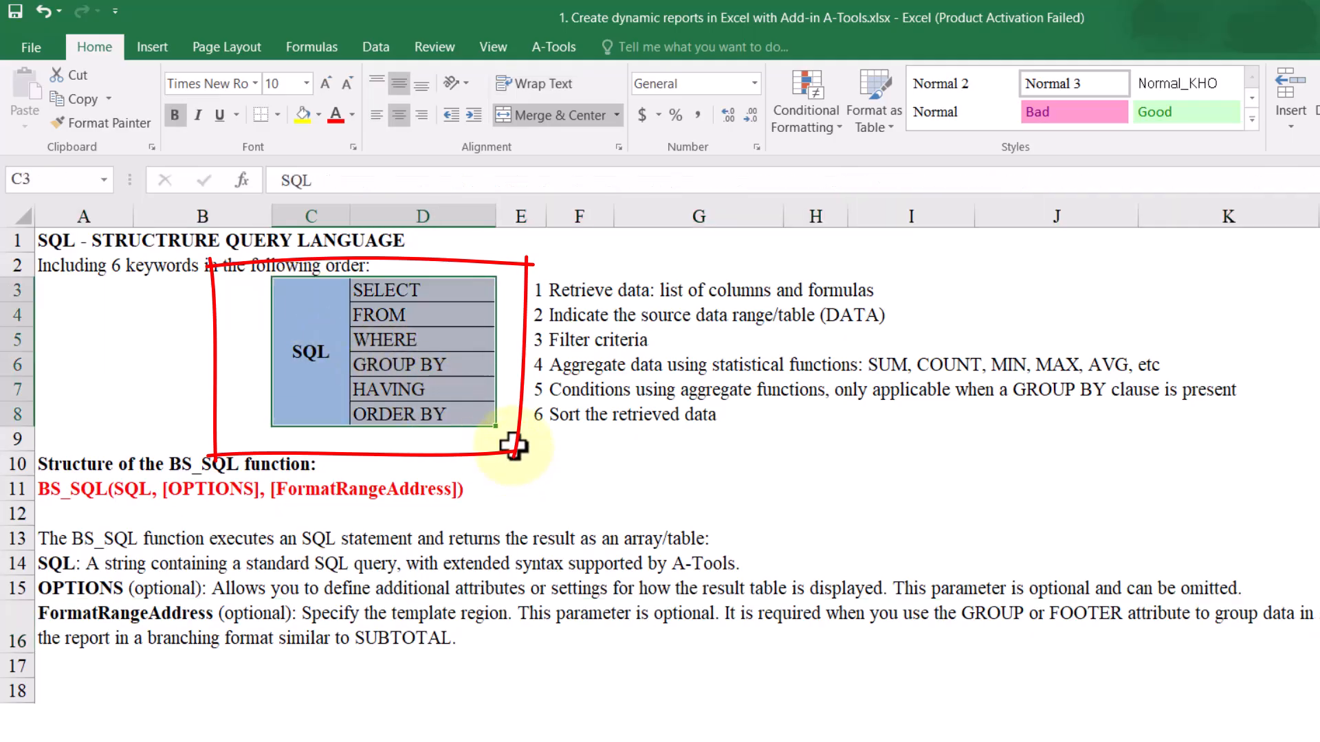
{"action": "left_click", "coordinate": [516, 444]}
{"action": "left_click", "coordinate": [438, 290]}
{"action": "left_click", "coordinate": [442, 315]}
{"action": "left_click", "coordinate": [458, 342]}
{"action": "left_click", "coordinate": [460, 365]}
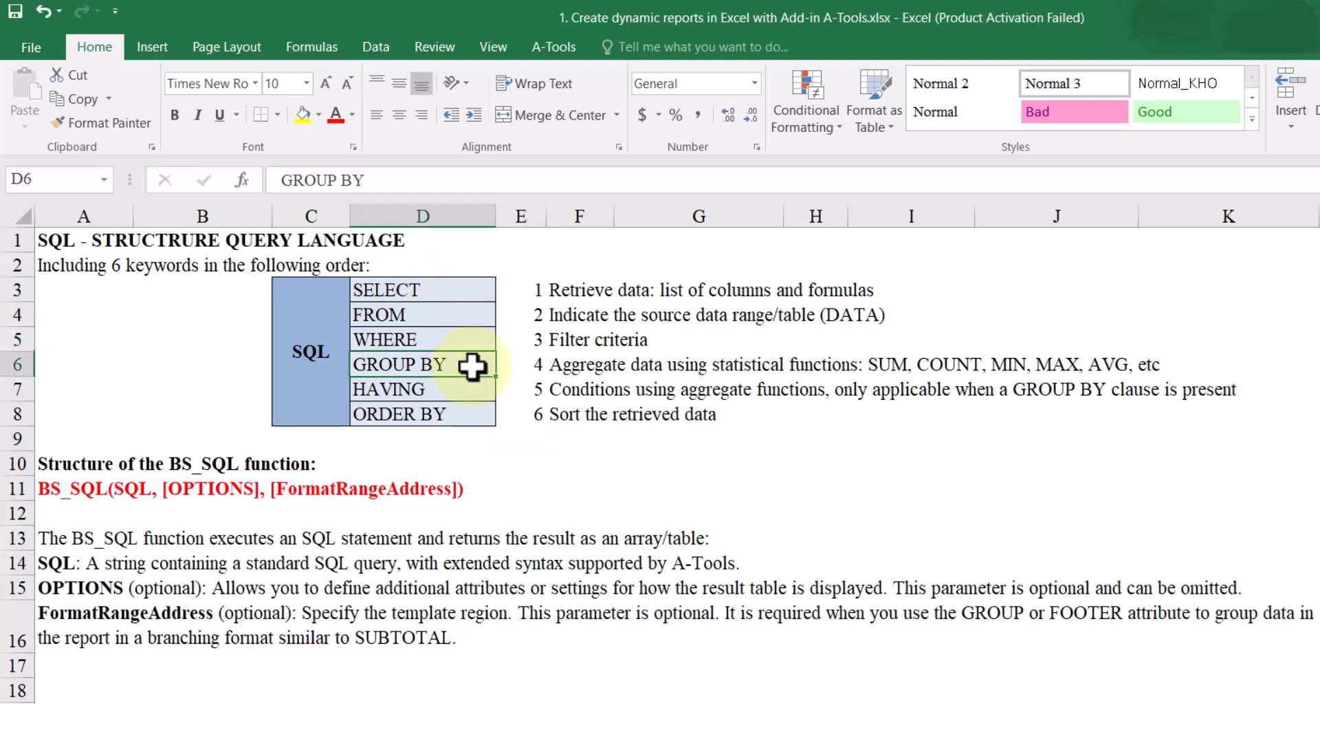
{"action": "left_click", "coordinate": [469, 390]}
{"action": "left_click", "coordinate": [472, 415]}
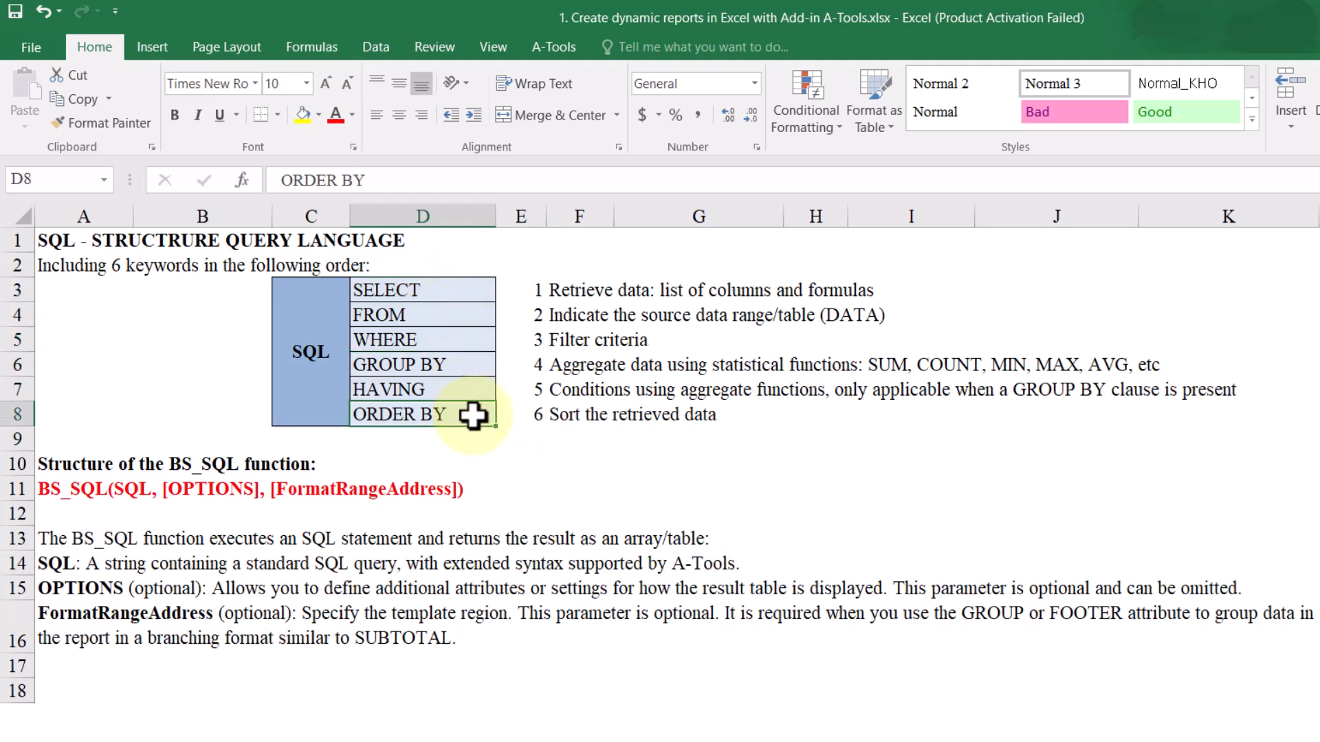
{"action": "left_click_drag", "start_coordinate": [465, 287], "coordinate": [475, 339]}
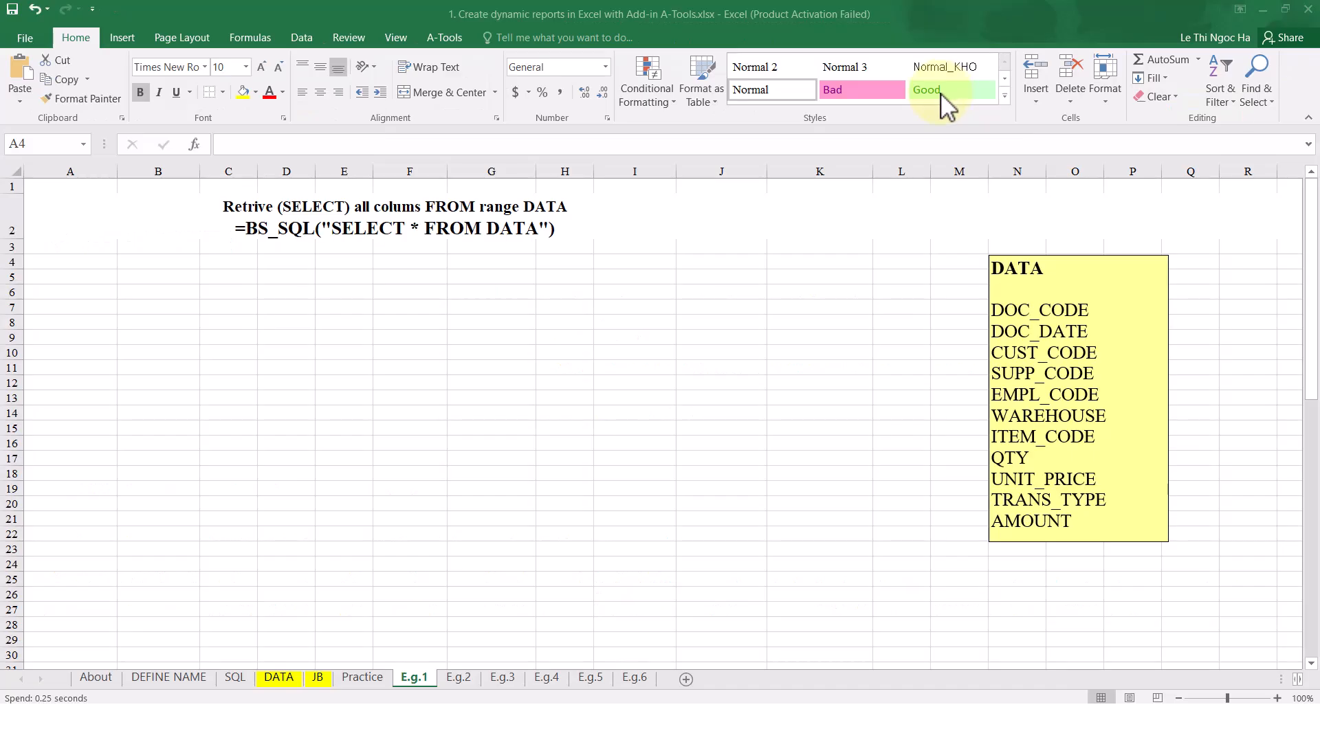
- Enter the formula =BS_SQL("SELECT * FROM DATA") in cell A4 of the E.g.1 sheet to retrieve all columns
{"action": "left_click", "coordinate": [563, 206]}
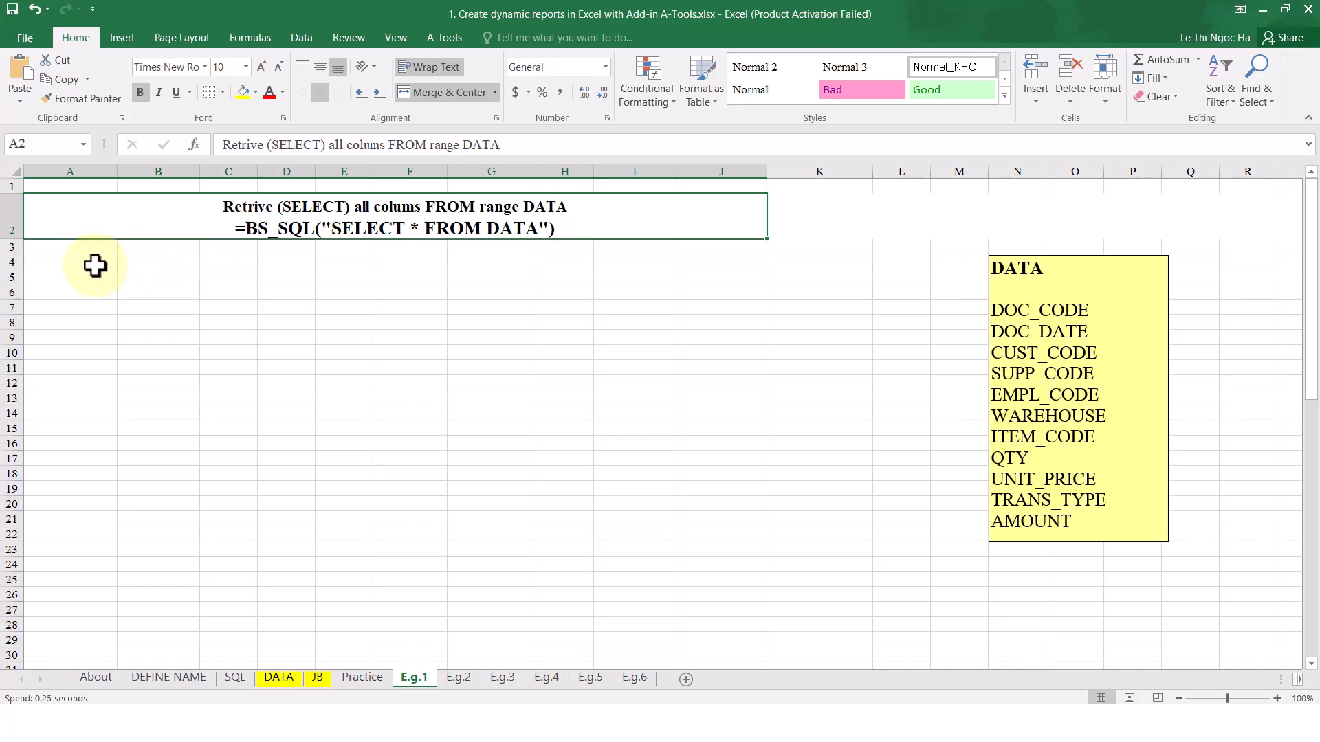
{"action": "left_click", "coordinate": [92, 261]}
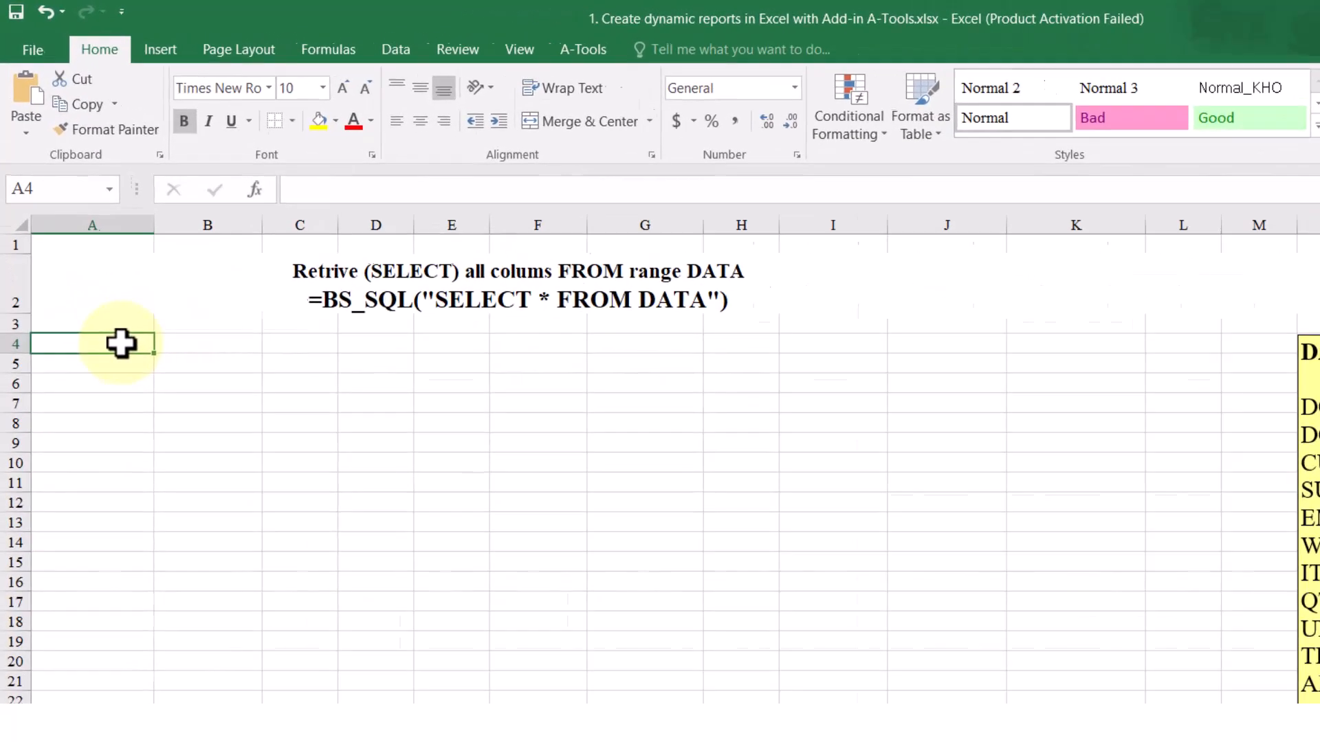
{"action": "type", "text": "=B"}
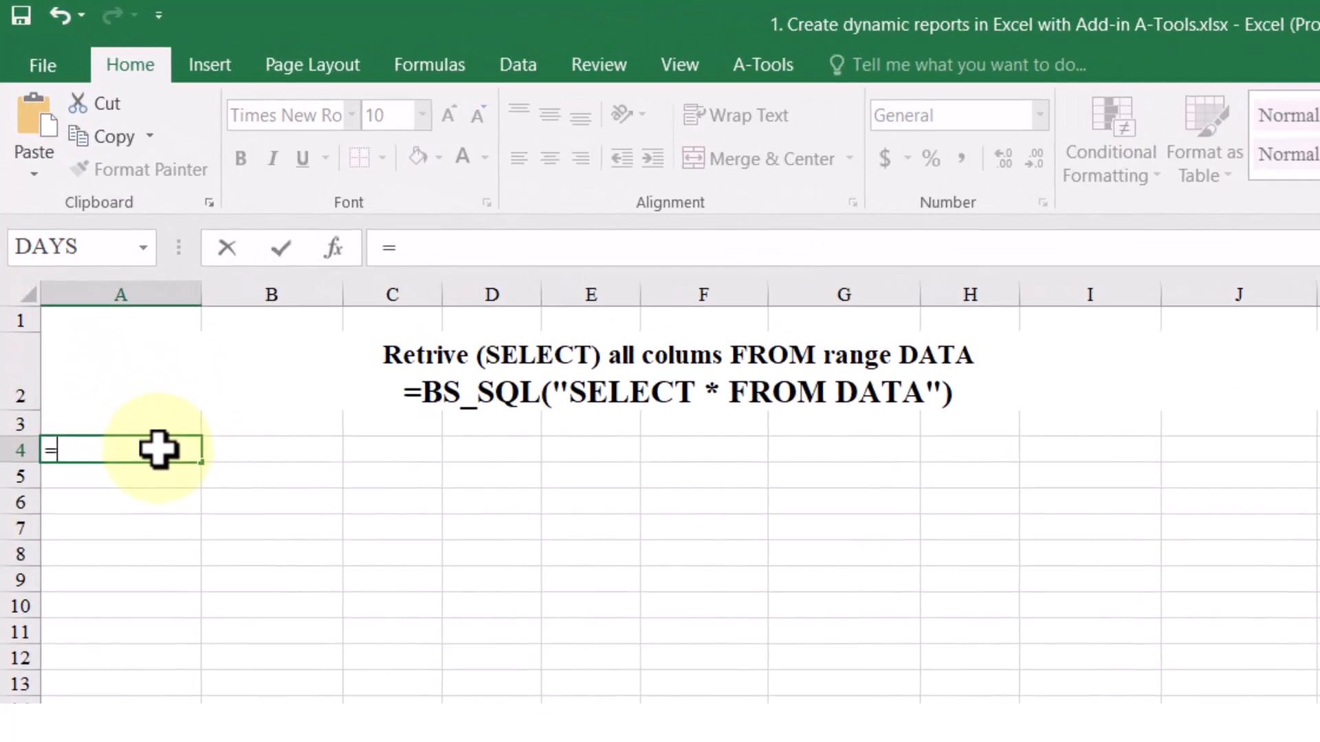
{"action": "type", "text": "S_SQL"}
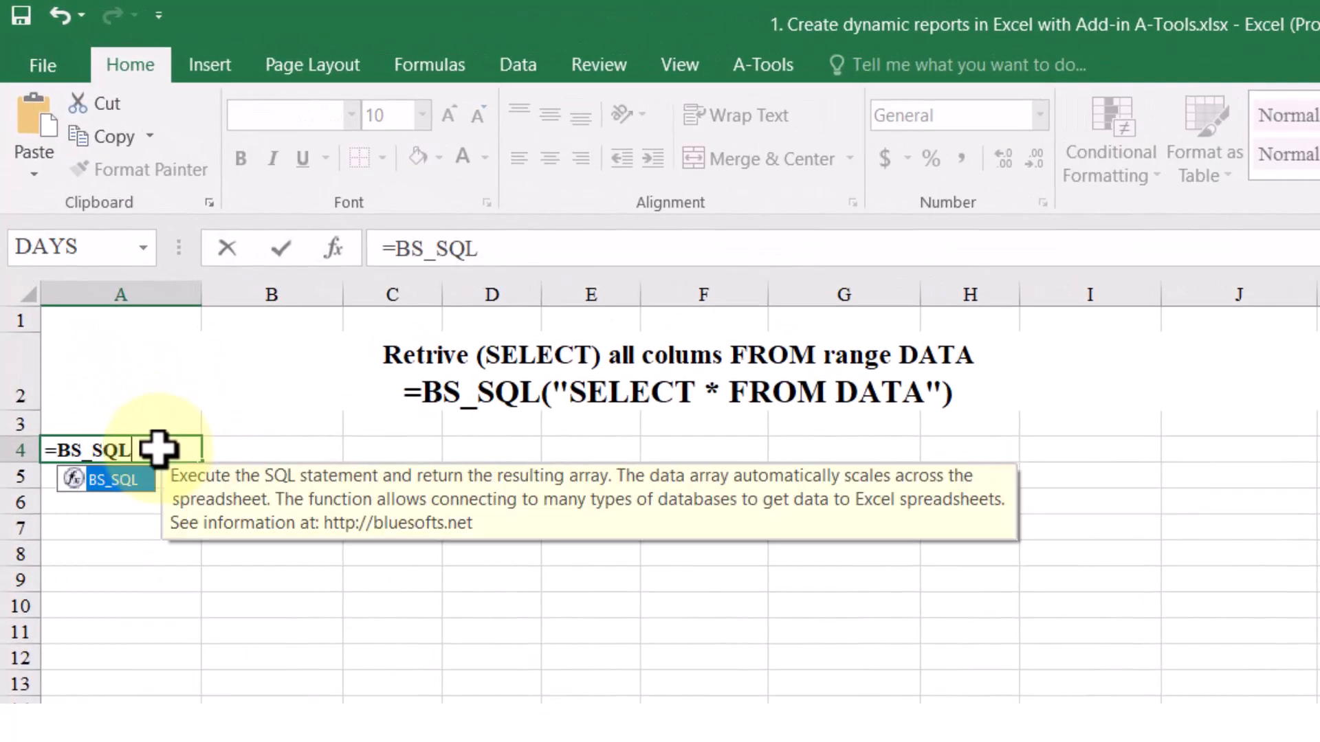
{"action": "type", "text": "(\"SELE"}
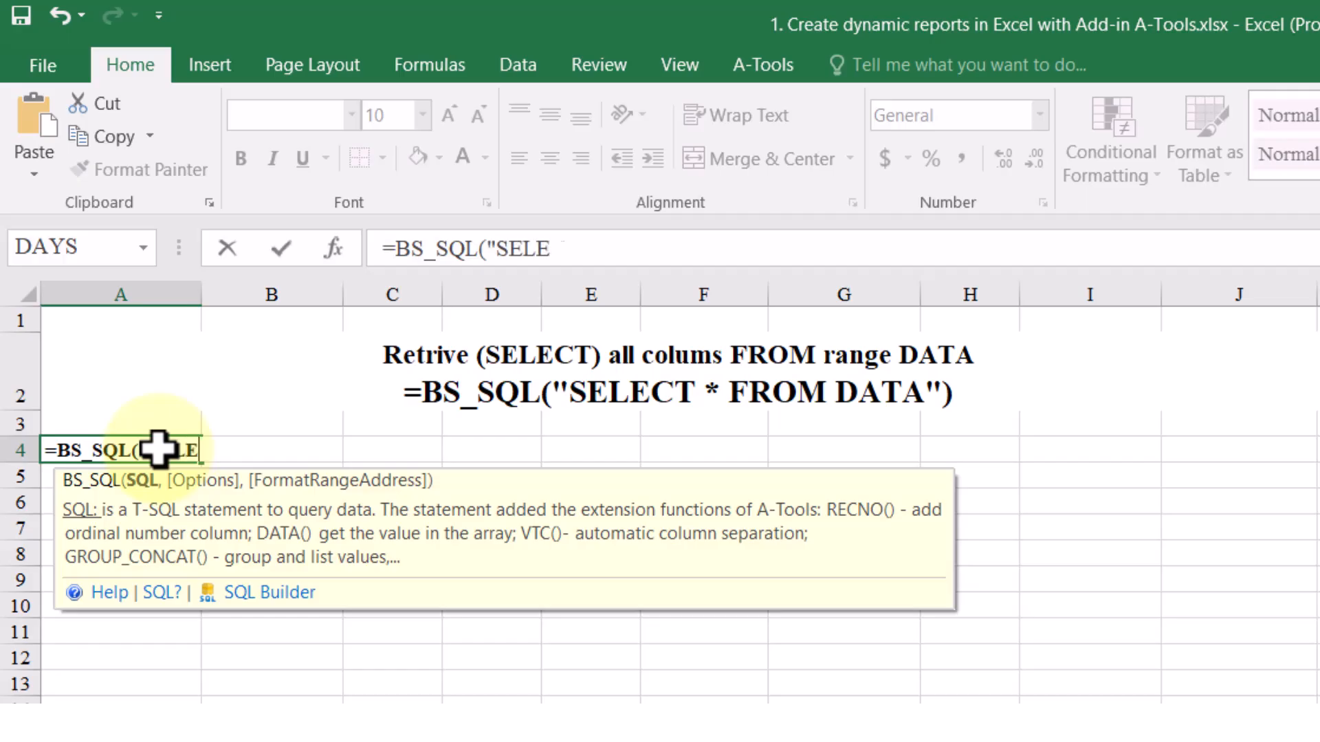
{"action": "type", "text": "CT * FROM"}
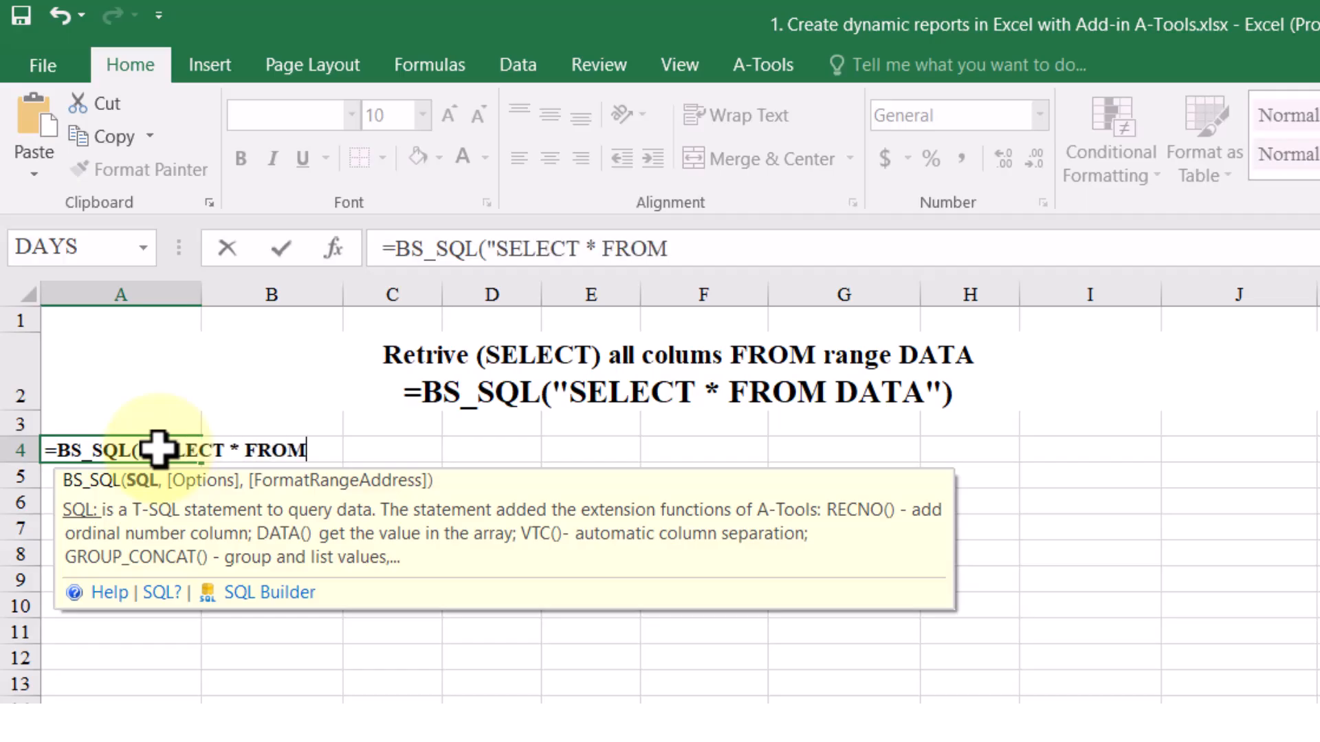
{"action": "type", "text": " DATA"}
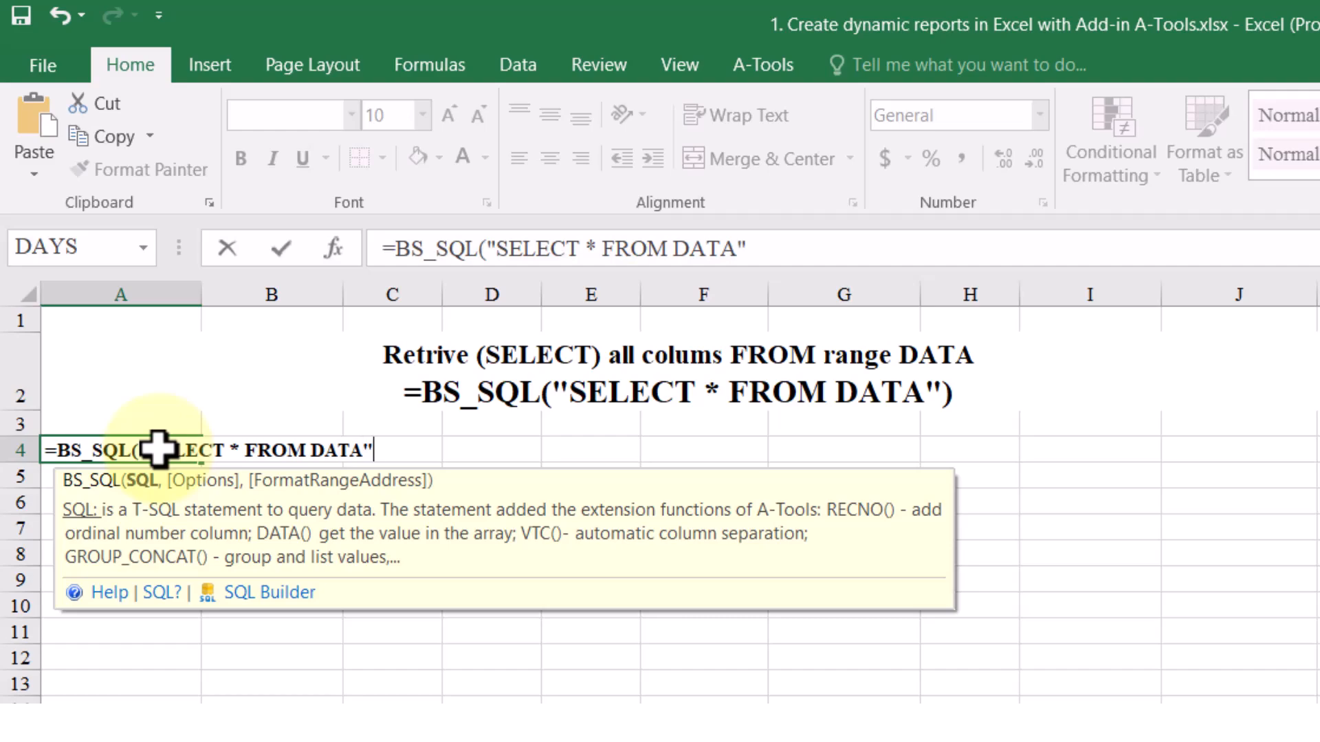
{"action": "type", "text": ")"}
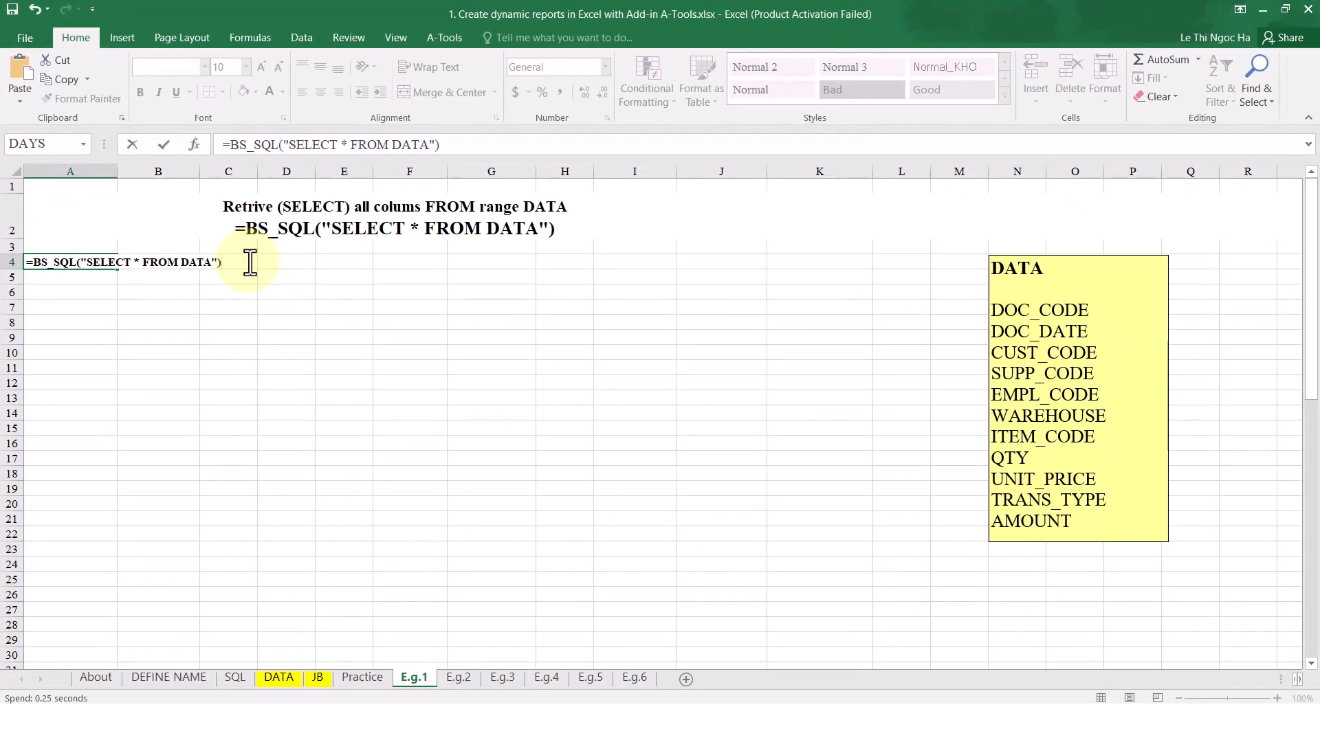
{"action": "key", "text": "ctrl+Return"}
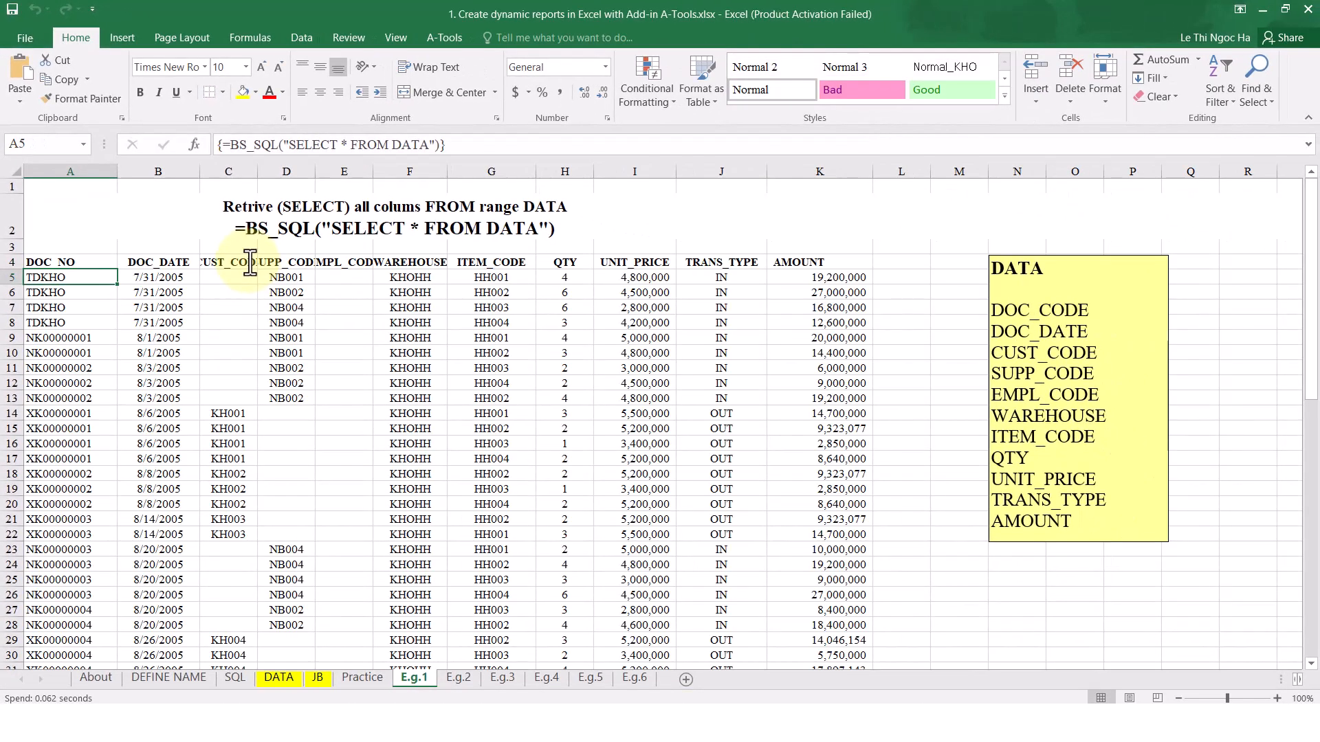
- Try to change the query in A4 to SELECT CUST_CODE, QTY FROM DATA with an ordinary, non-array formula entry
{"action": "left_click_drag", "start_coordinate": [110, 268], "coordinate": [84, 285]}
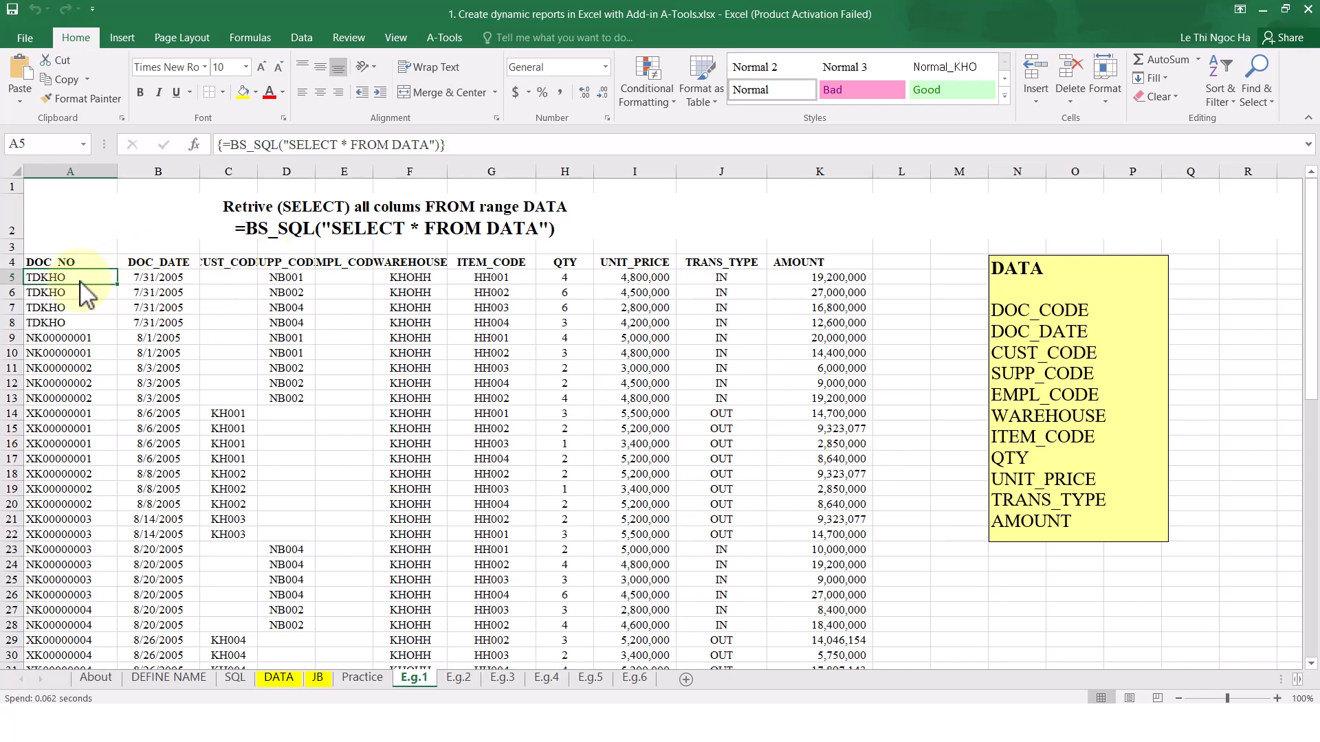
{"action": "left_click", "coordinate": [102, 259]}
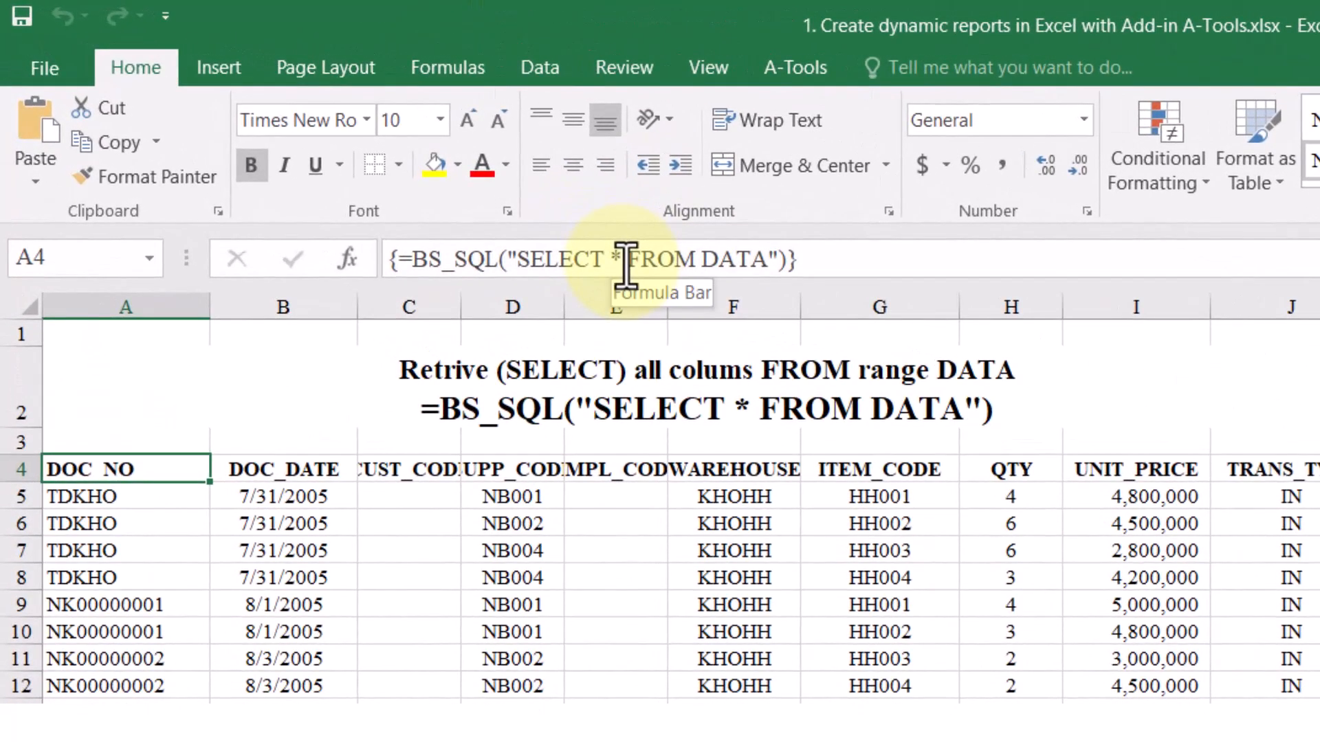
{"action": "left_click", "coordinate": [626, 265]}
{"action": "key", "text": "BackSpace"}
{"action": "type", "text": "CUST_CODE"}
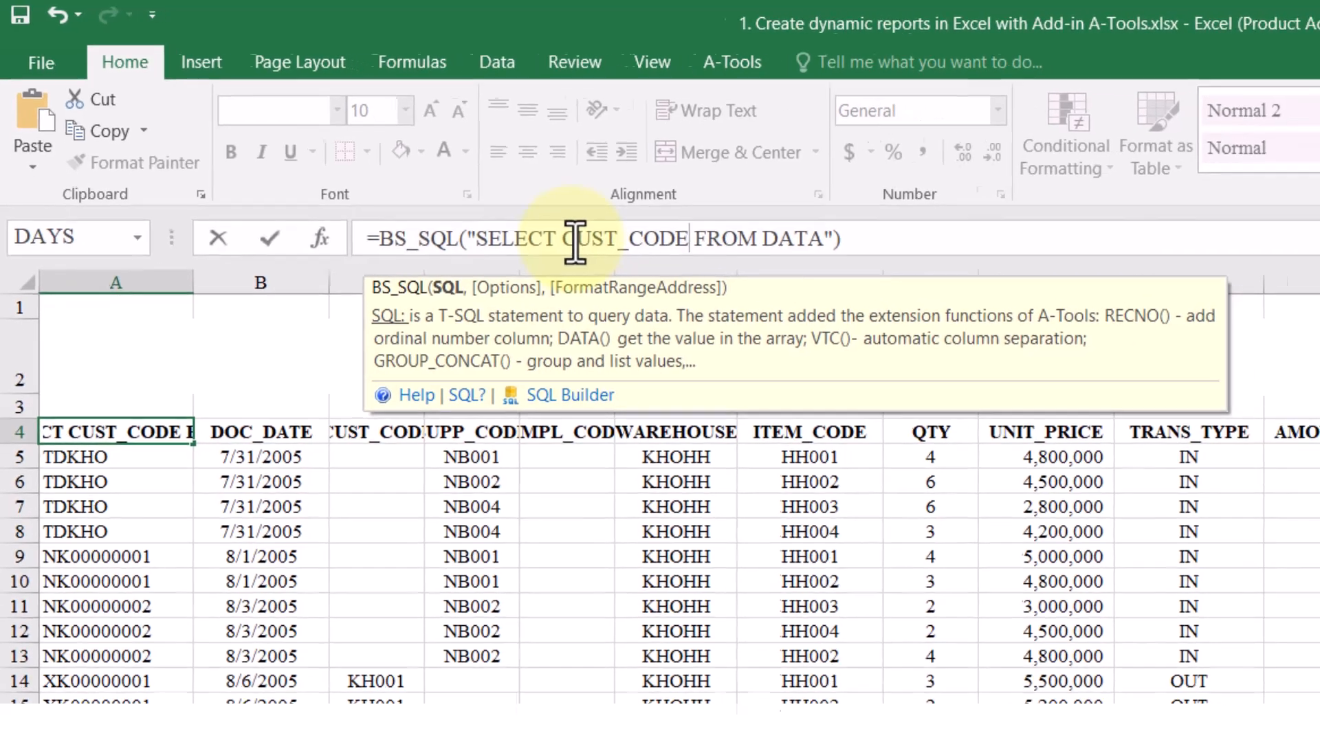
{"action": "type", "text": ", QTY"}
{"action": "key", "text": "Return"}
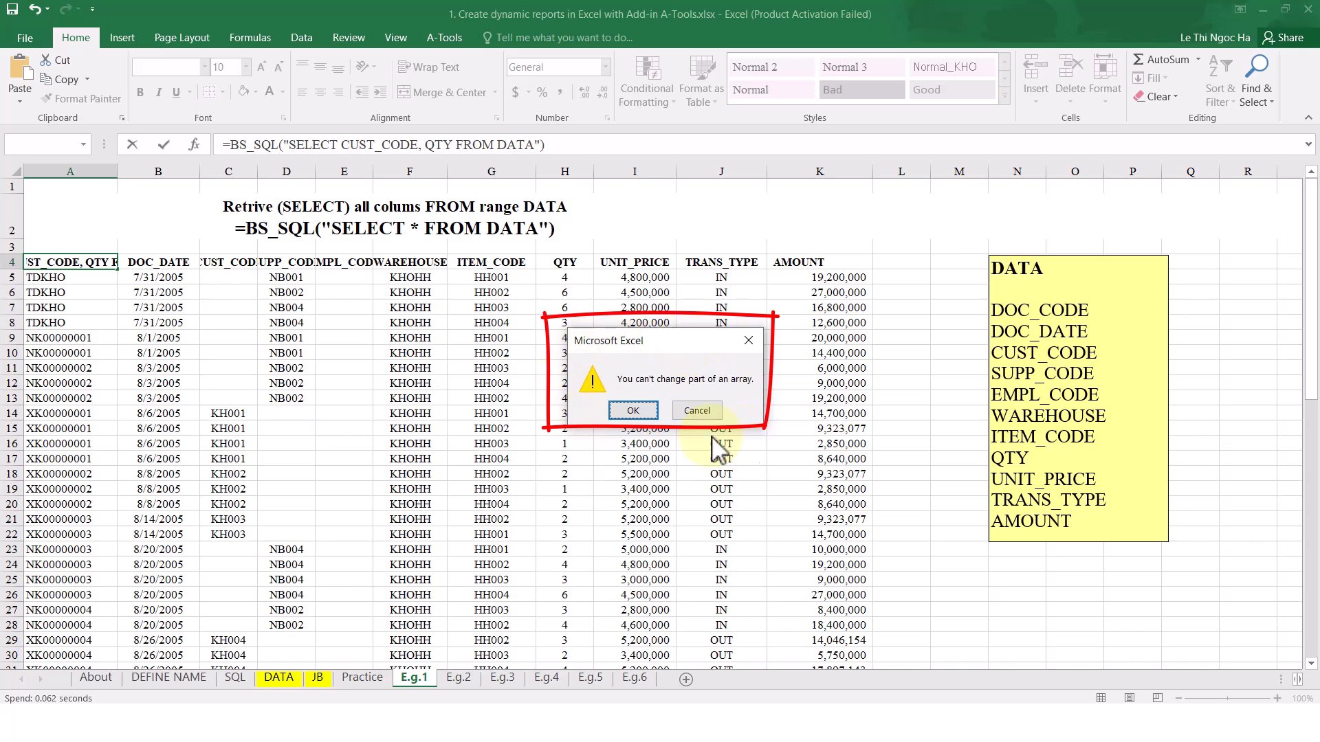
{"action": "left_click", "coordinate": [633, 411]}
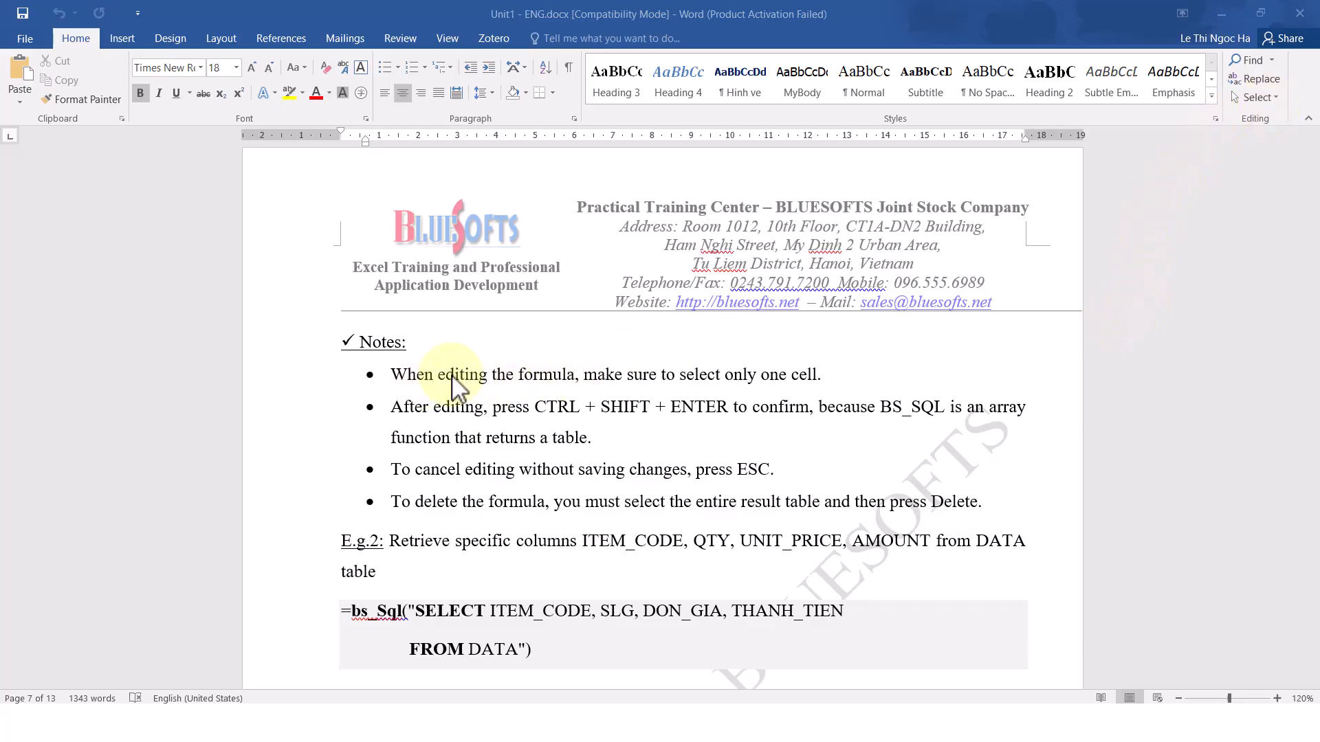
- Review the document's notes on selecting one cell, confirming, cancelling and deleting a BS_SQL array formula
{"action": "left_click_drag", "start_coordinate": [586, 376], "coordinate": [834, 377]}
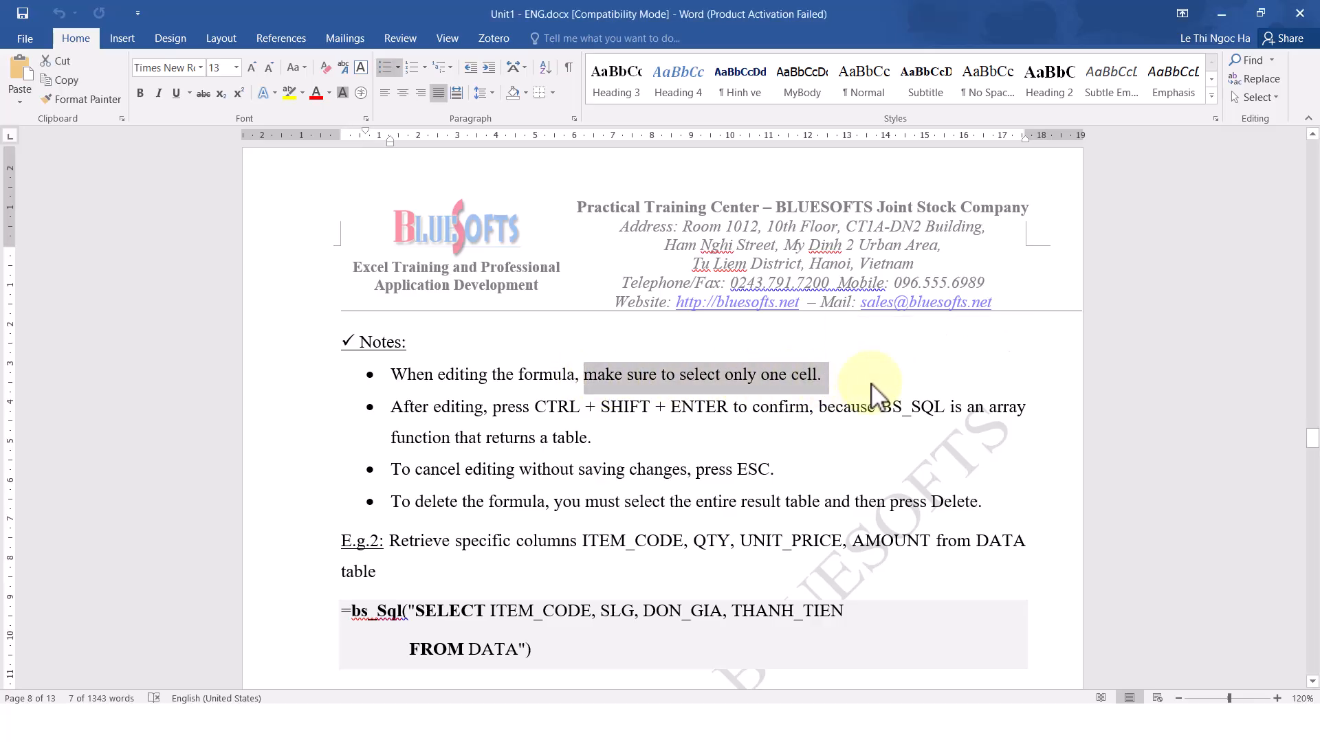
{"action": "left_click", "coordinate": [536, 406]}
{"action": "left_click_drag", "start_coordinate": [570, 406], "coordinate": [722, 415]}
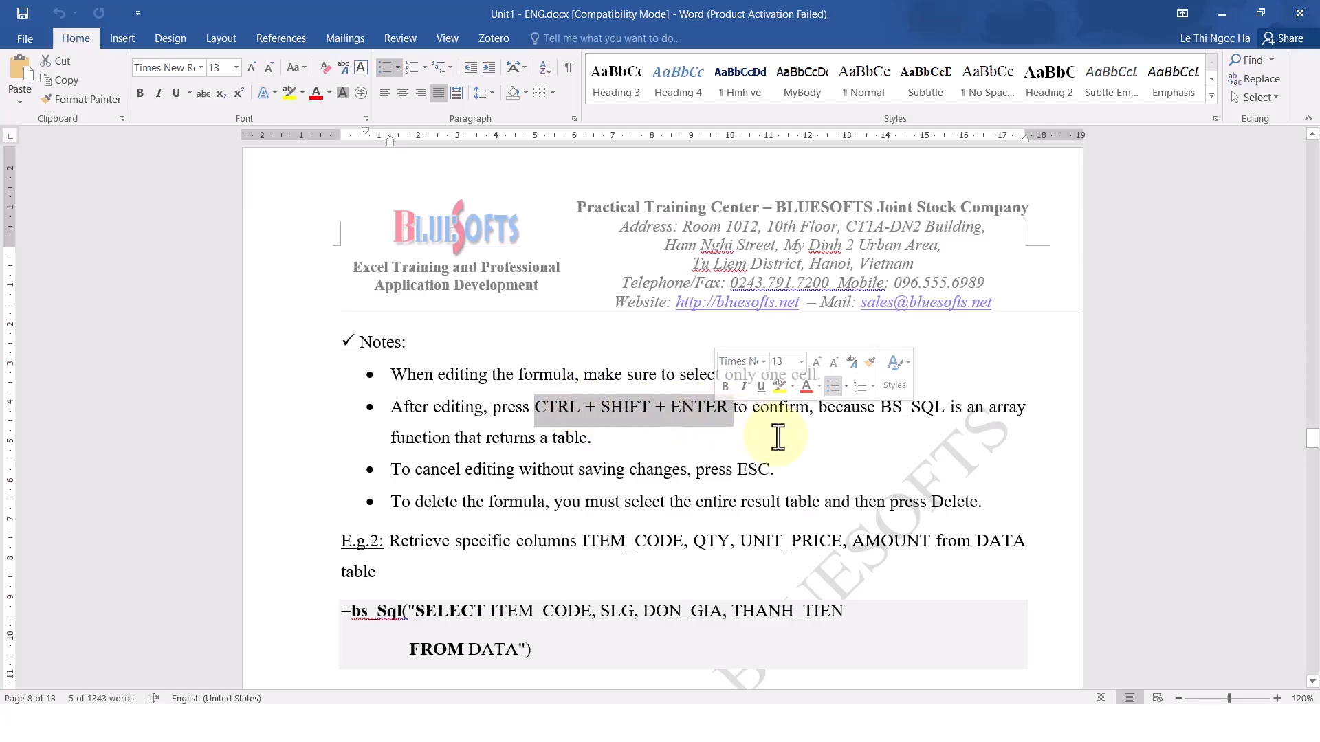
{"action": "left_click", "coordinate": [777, 436]}
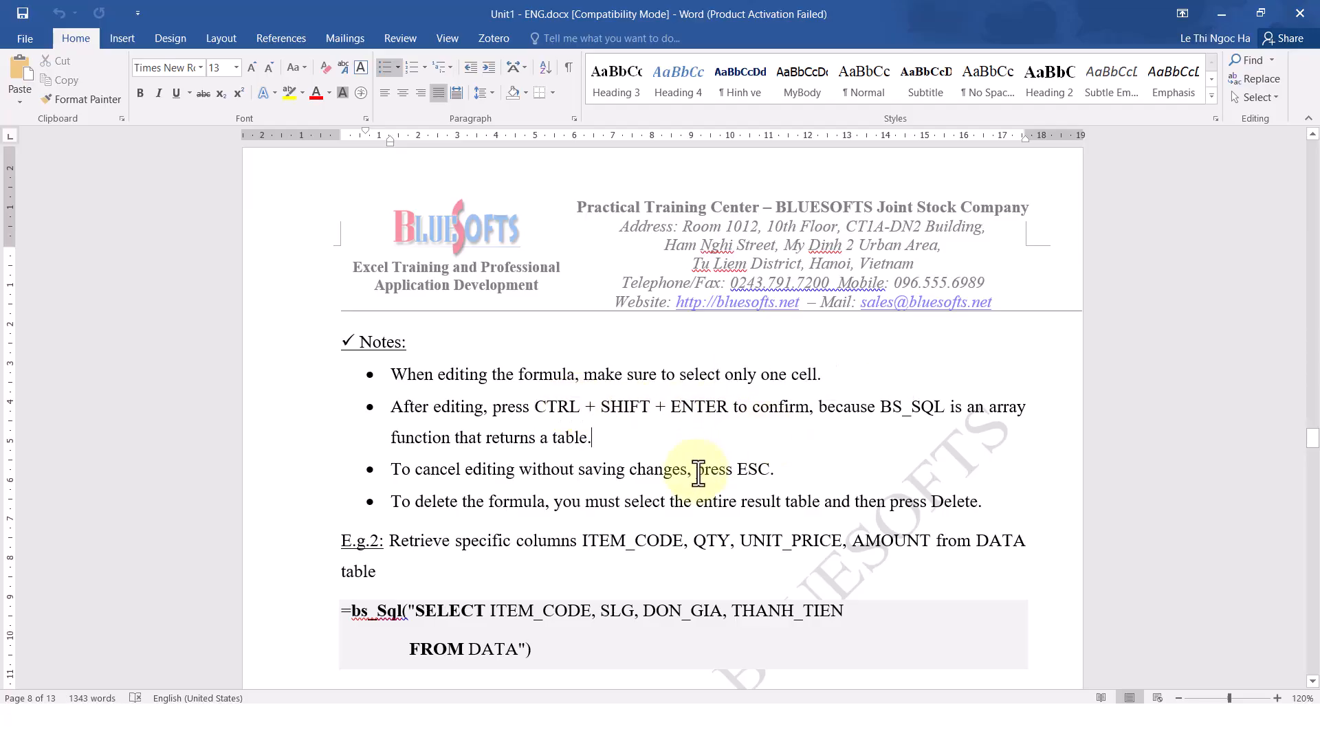
{"action": "left_click_drag", "start_coordinate": [696, 474], "coordinate": [773, 474]}
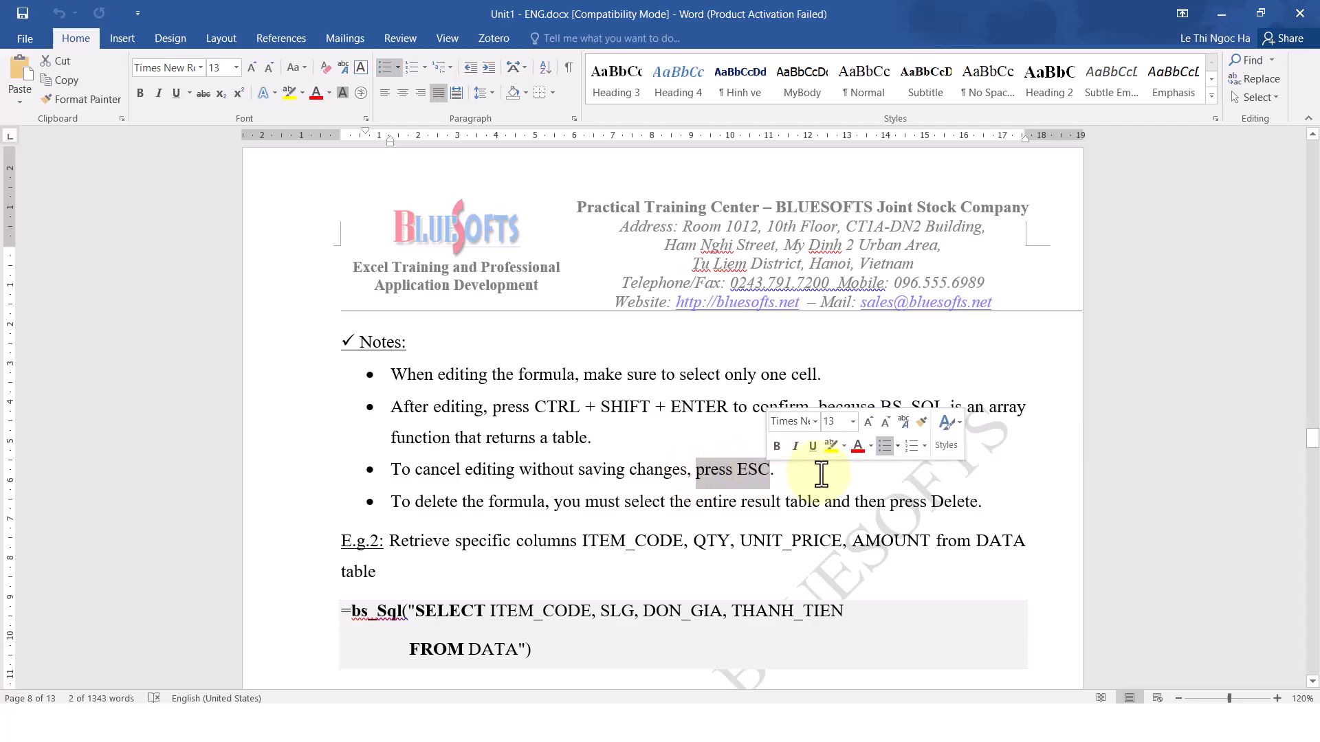
{"action": "left_click_drag", "start_coordinate": [648, 506], "coordinate": [976, 519]}
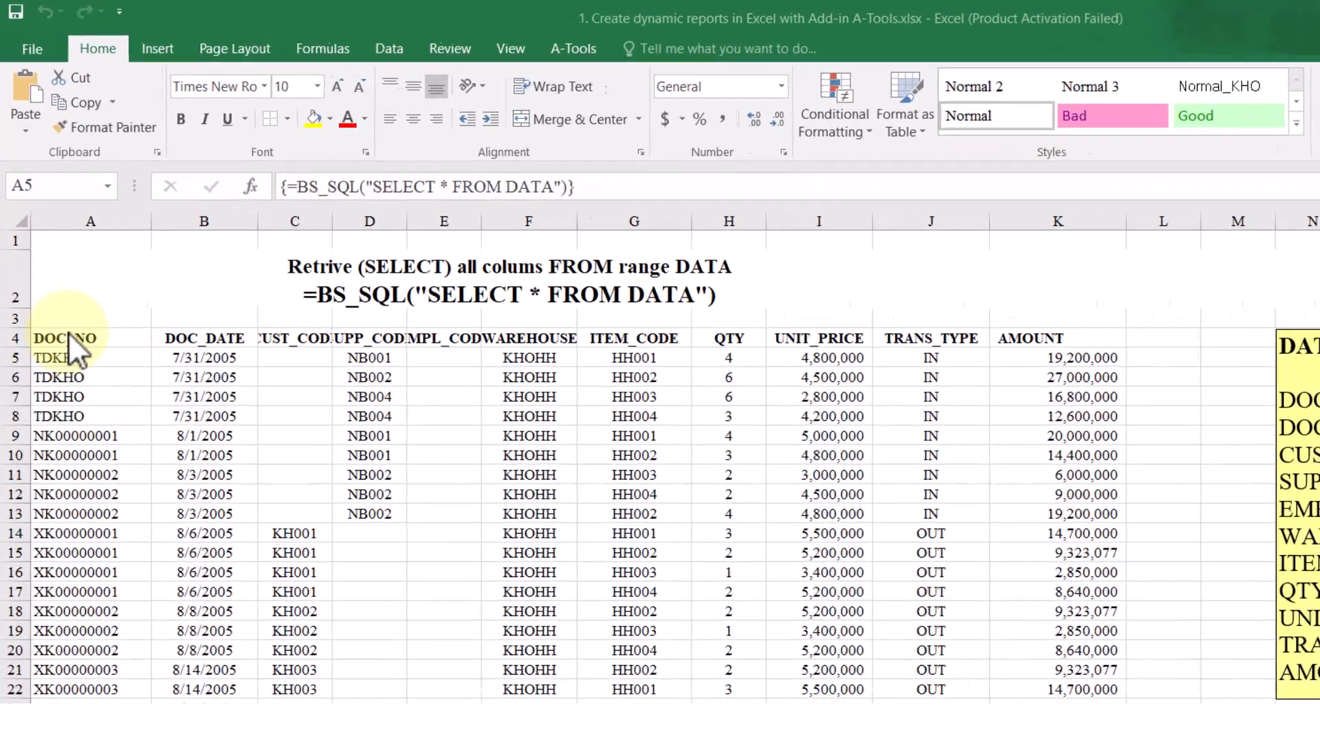
- In Excel, change A4 to the array formula =BS_SQL("SELECT CUST_CODE, QTY FROM DATA") and select its whole result table
{"action": "left_click", "coordinate": [48, 262]}
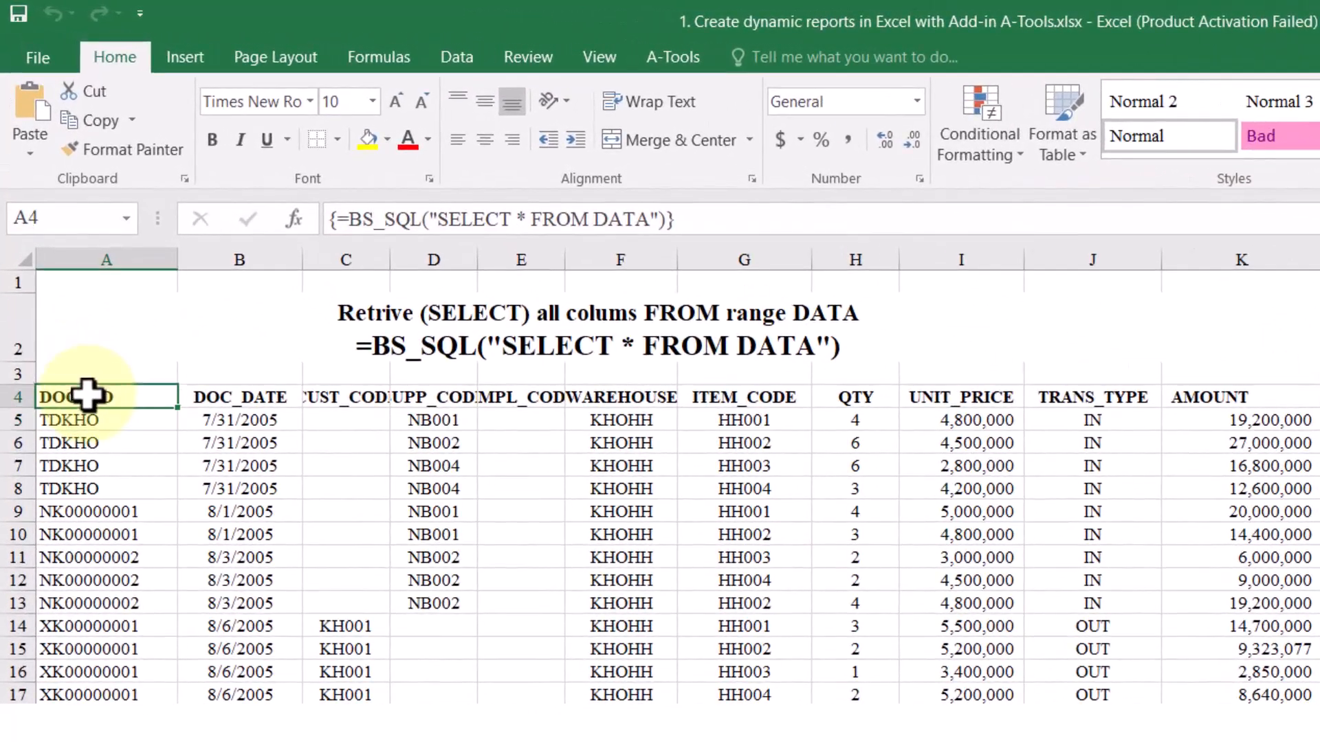
{"action": "left_click_drag", "start_coordinate": [518, 218], "coordinate": [529, 219]}
{"action": "type", "text": "CÚT_CODE, "}
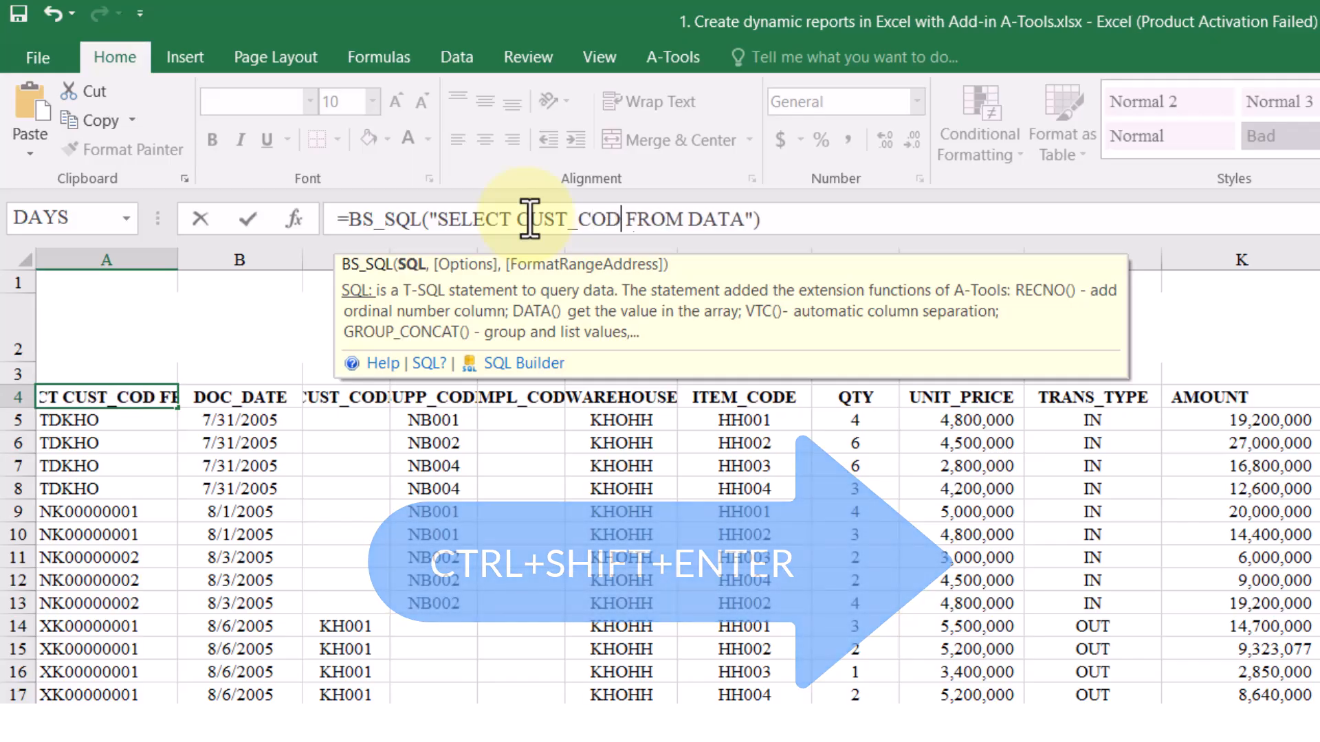
{"action": "type", "text": "QTY"}
{"action": "key", "text": "ctrl+shift+Return"}
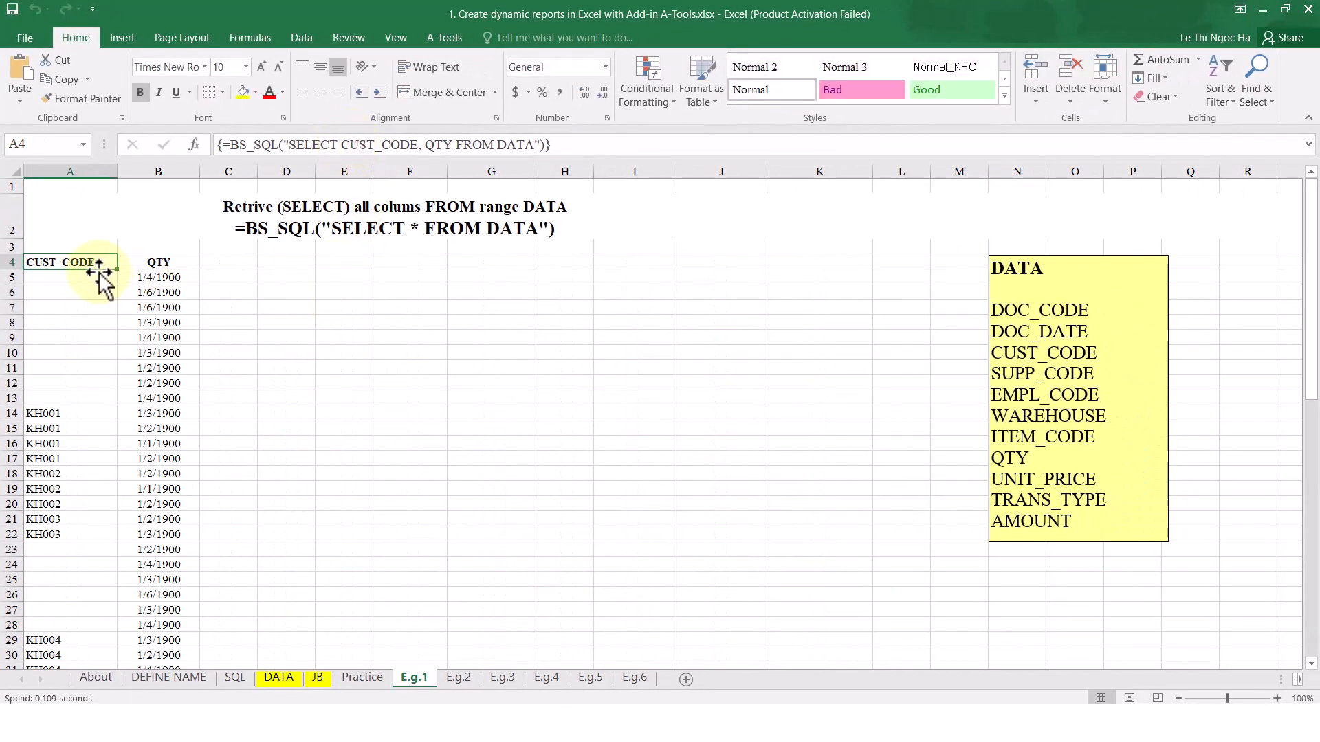
{"action": "key", "text": "shift+Right"}
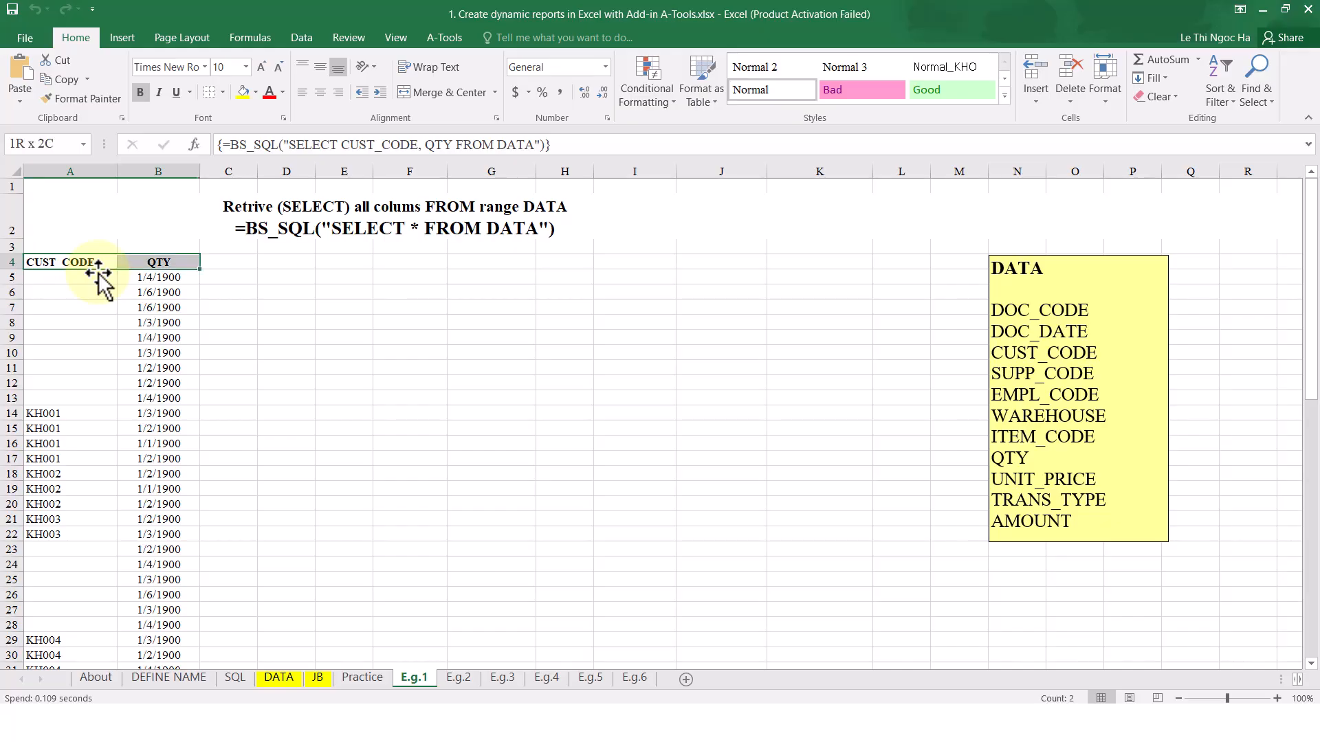
{"action": "key", "text": "ctrl+shift+Down"}
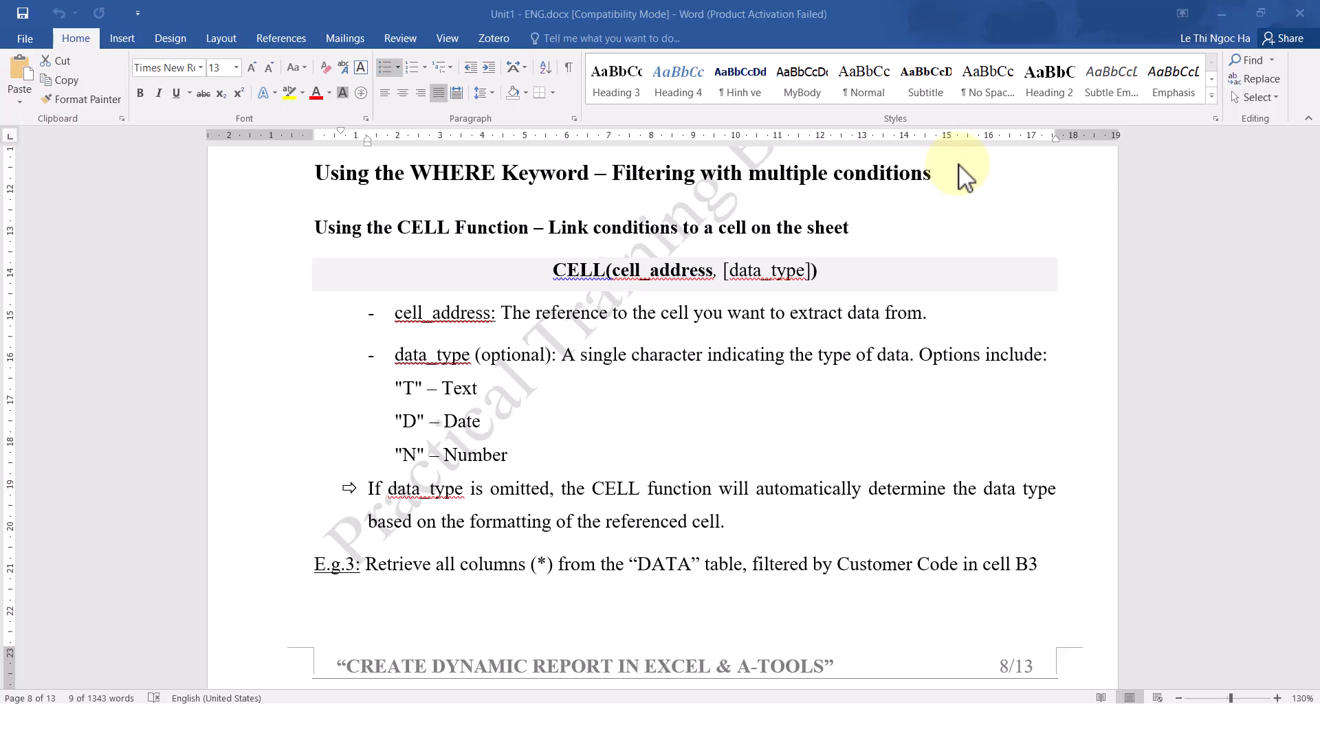
- Examine the Word notes on filtering with WHERE and on the CELL function's cell_address and data_type arguments
{"action": "left_click_drag", "start_coordinate": [411, 173], "coordinate": [925, 186]}
{"action": "left_click", "coordinate": [1012, 220]}
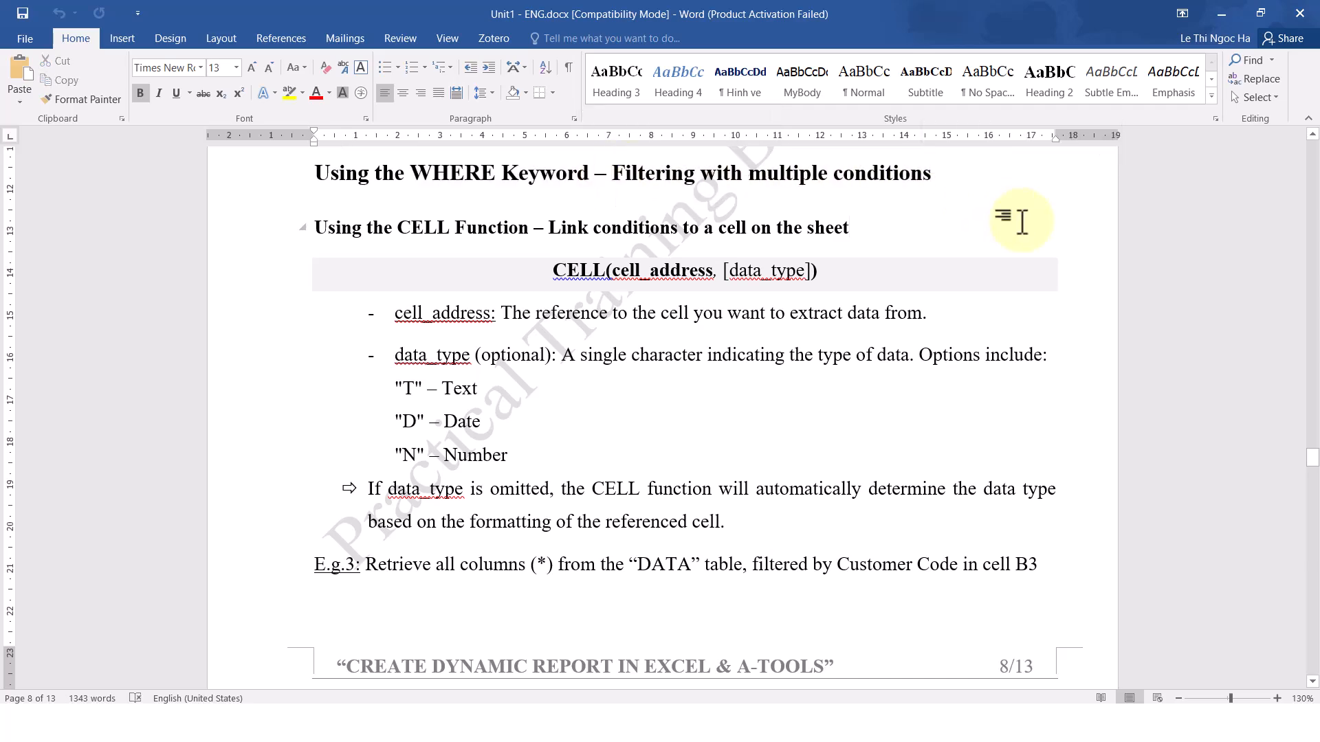
{"action": "left_click_drag", "start_coordinate": [403, 231], "coordinate": [859, 236]}
{"action": "left_click", "coordinate": [957, 241]}
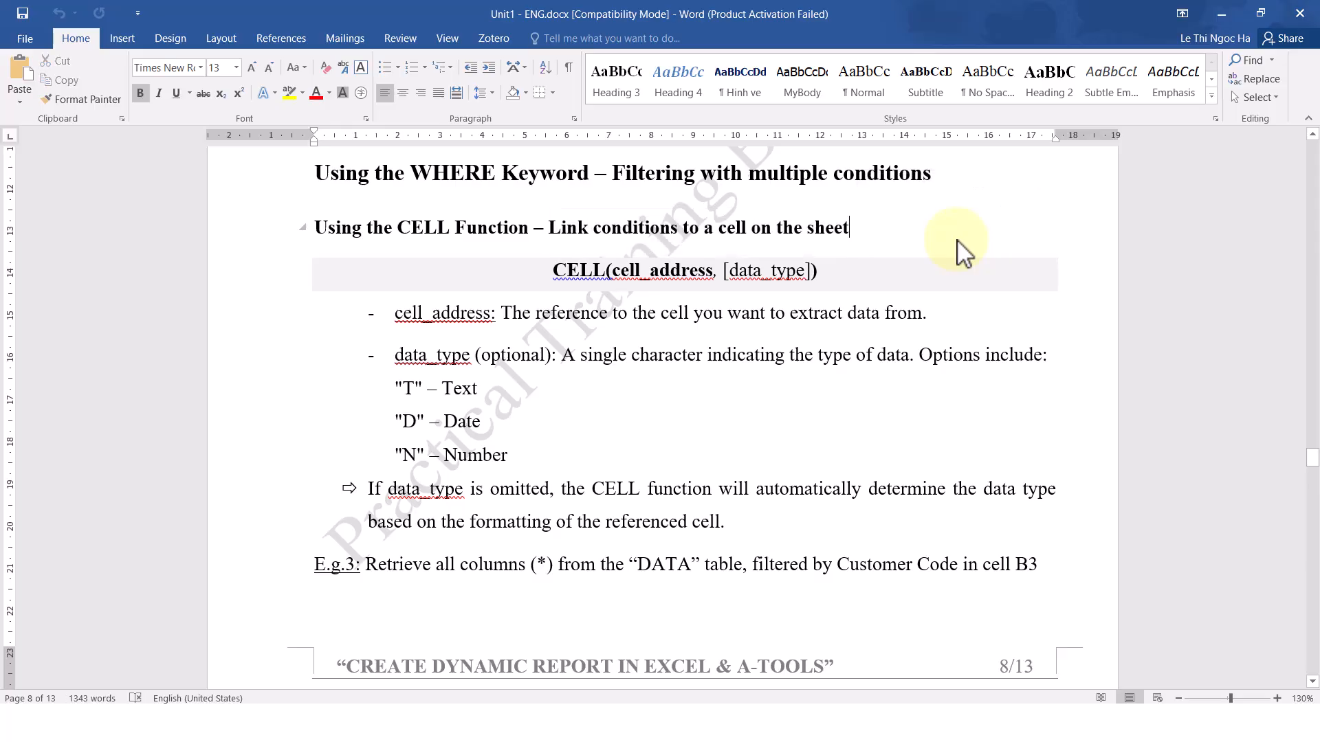
{"action": "left_click_drag", "start_coordinate": [553, 280], "coordinate": [818, 271]}
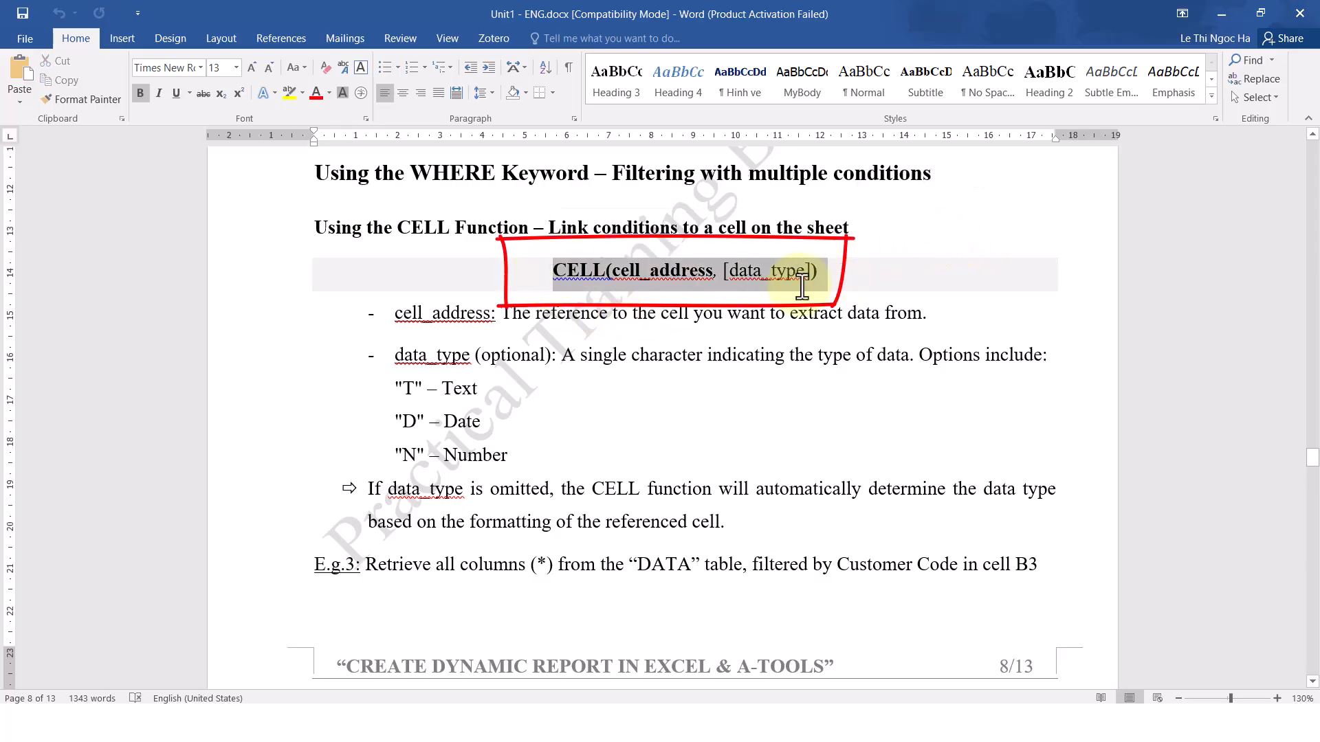
{"action": "left_click", "coordinate": [666, 294]}
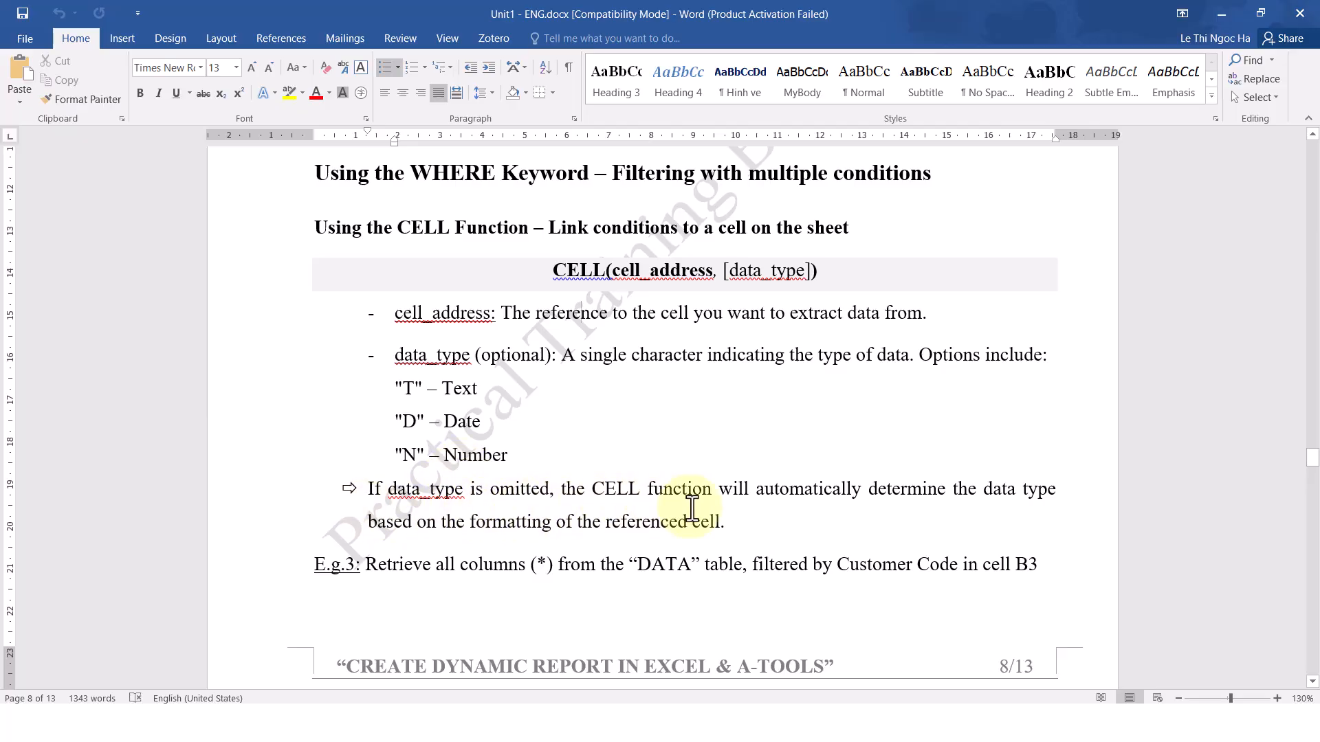
{"action": "left_click_drag", "start_coordinate": [757, 491], "coordinate": [943, 494]}
{"action": "left_click", "coordinate": [971, 527]}
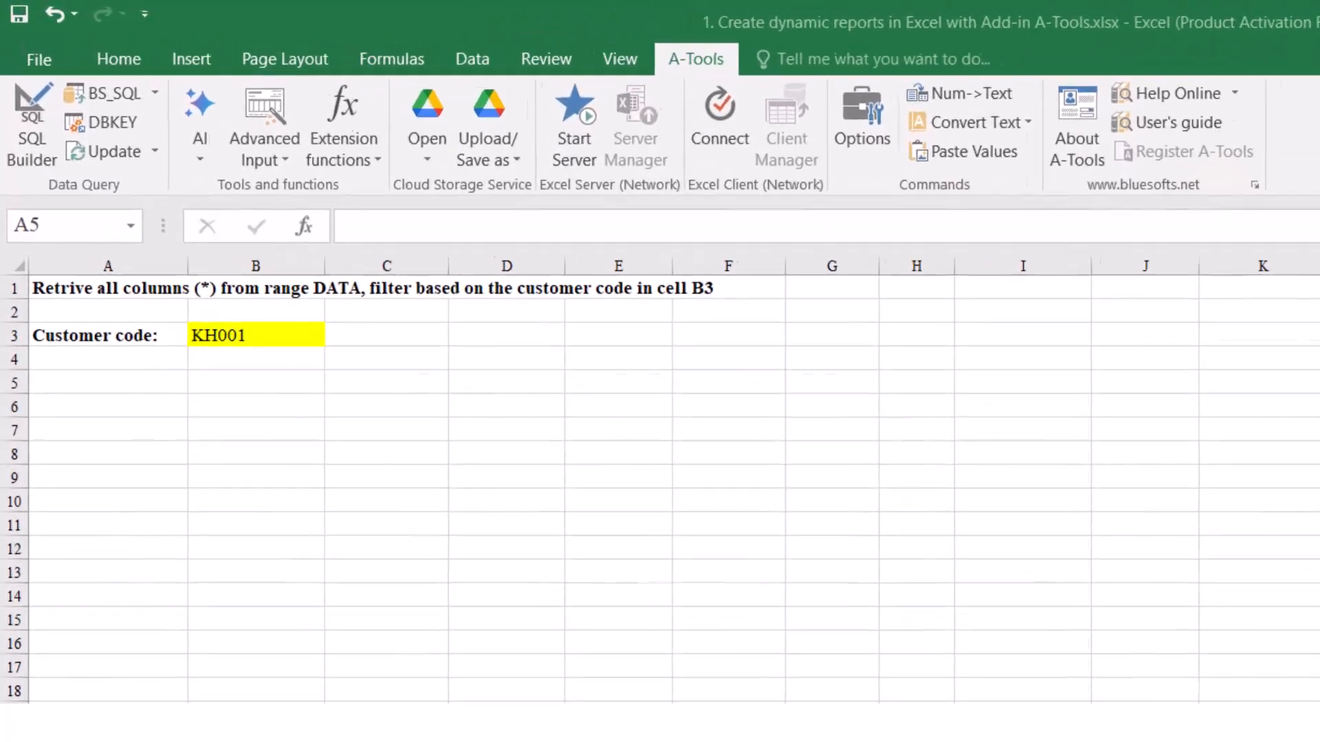
- In Excel's E.g.3 sheet, enter =BS_SQL("SELECT * FROM DATA WHERE CUST_CODE =CELL(B3)") as an array formula in A5 and check the CUST_CODE column
{"action": "left_click", "coordinate": [96, 293]}
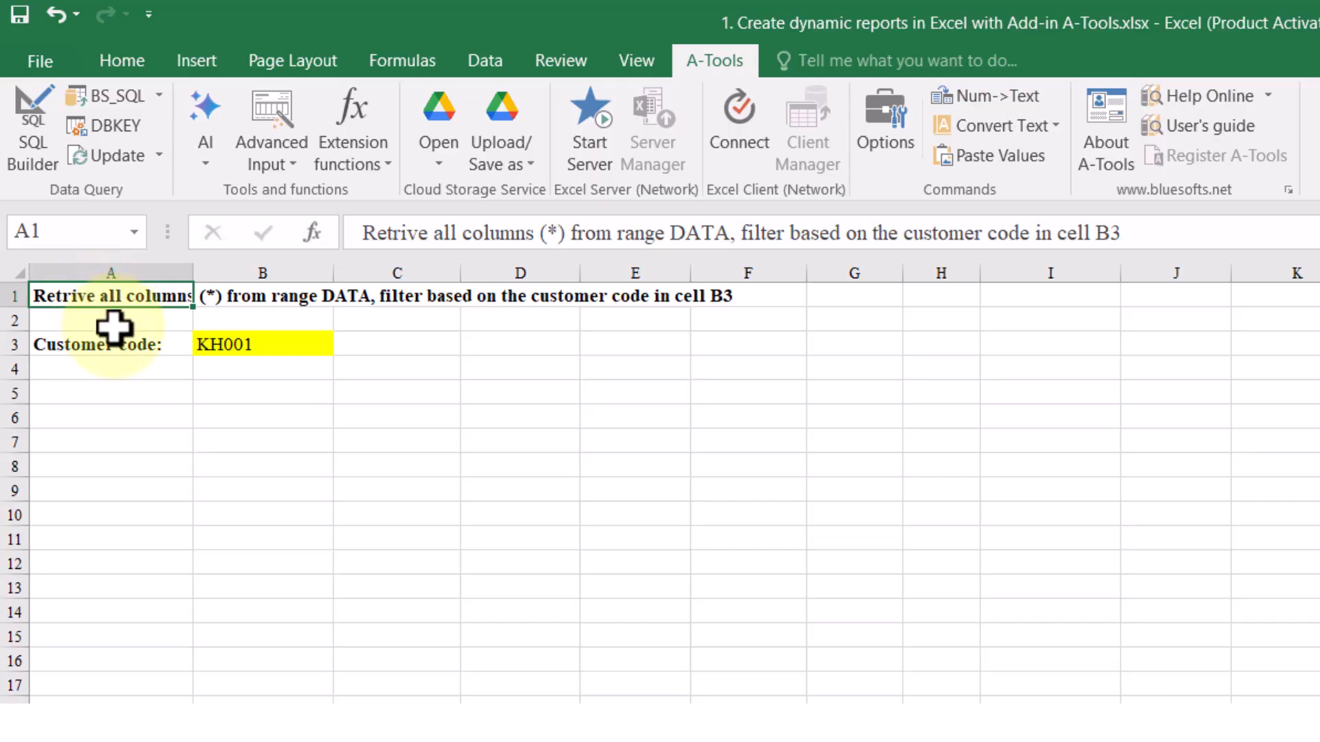
{"action": "left_click", "coordinate": [308, 349]}
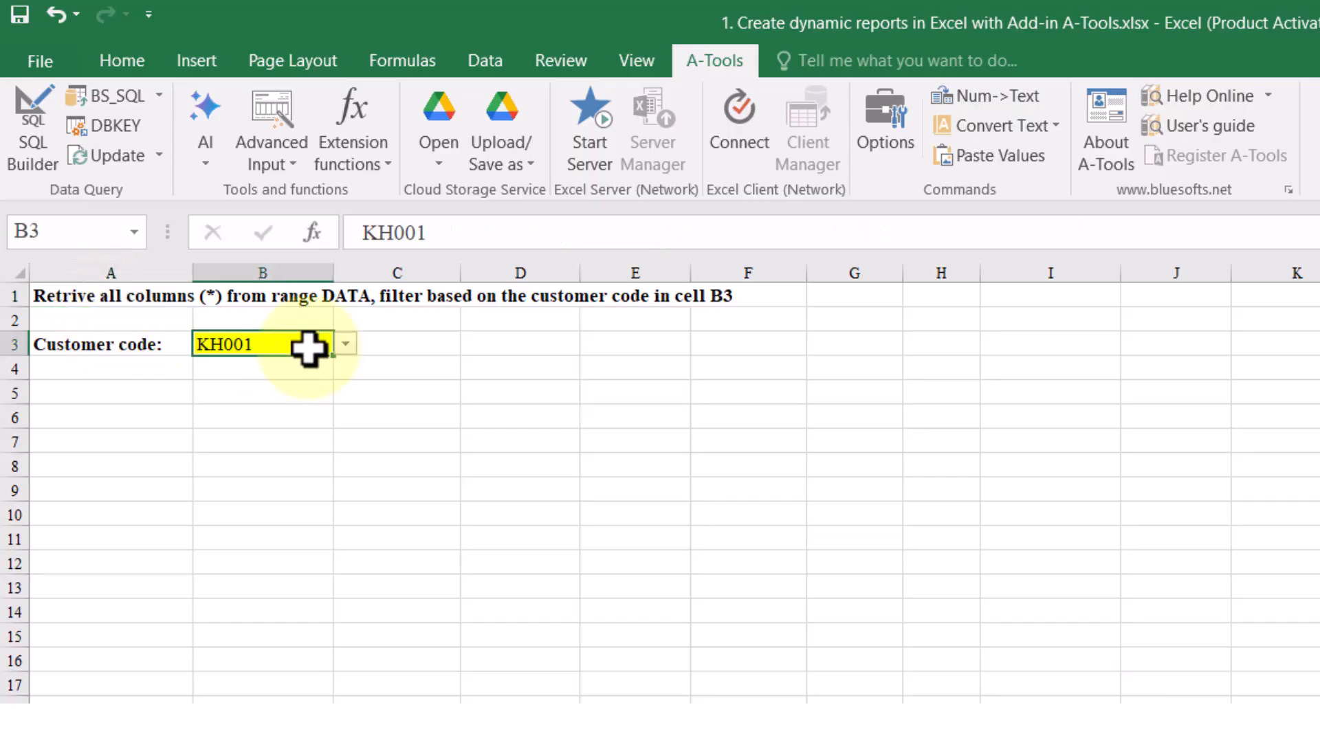
{"action": "left_click", "coordinate": [72, 395]}
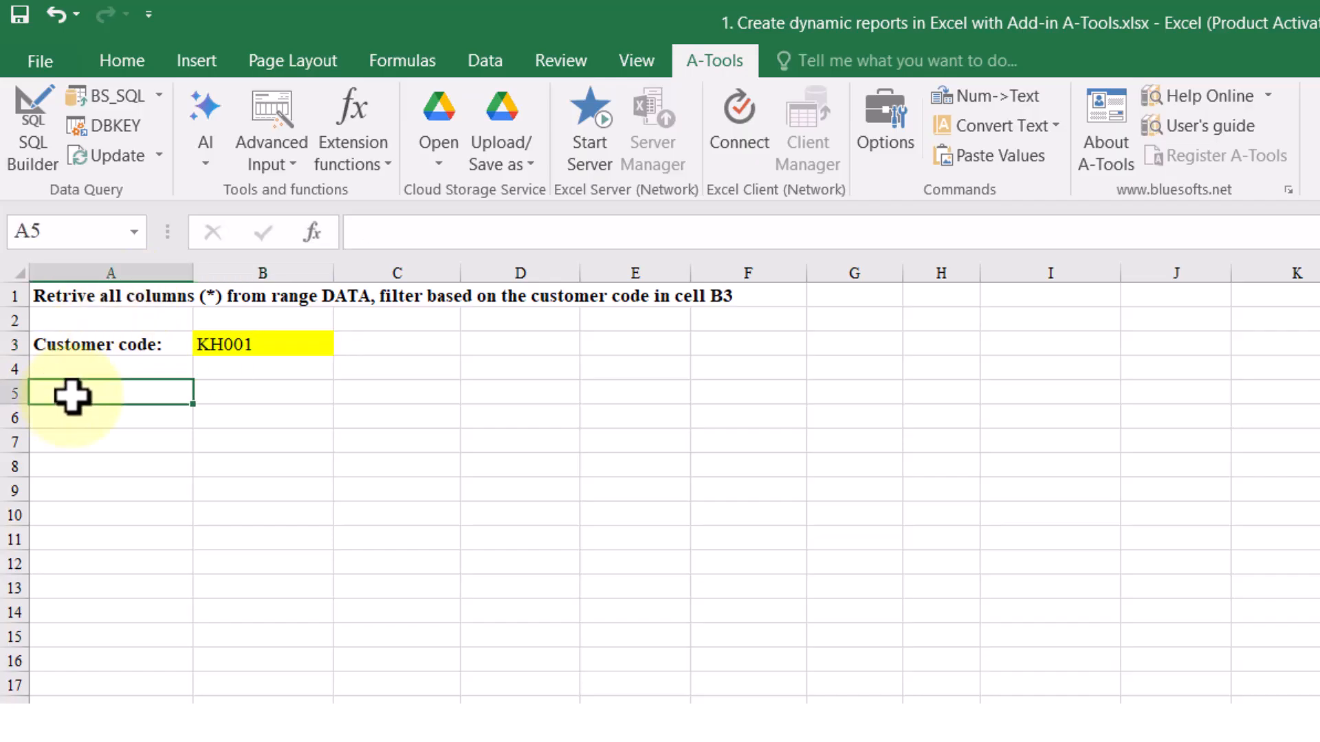
{"action": "type", "text": "=BS_"}
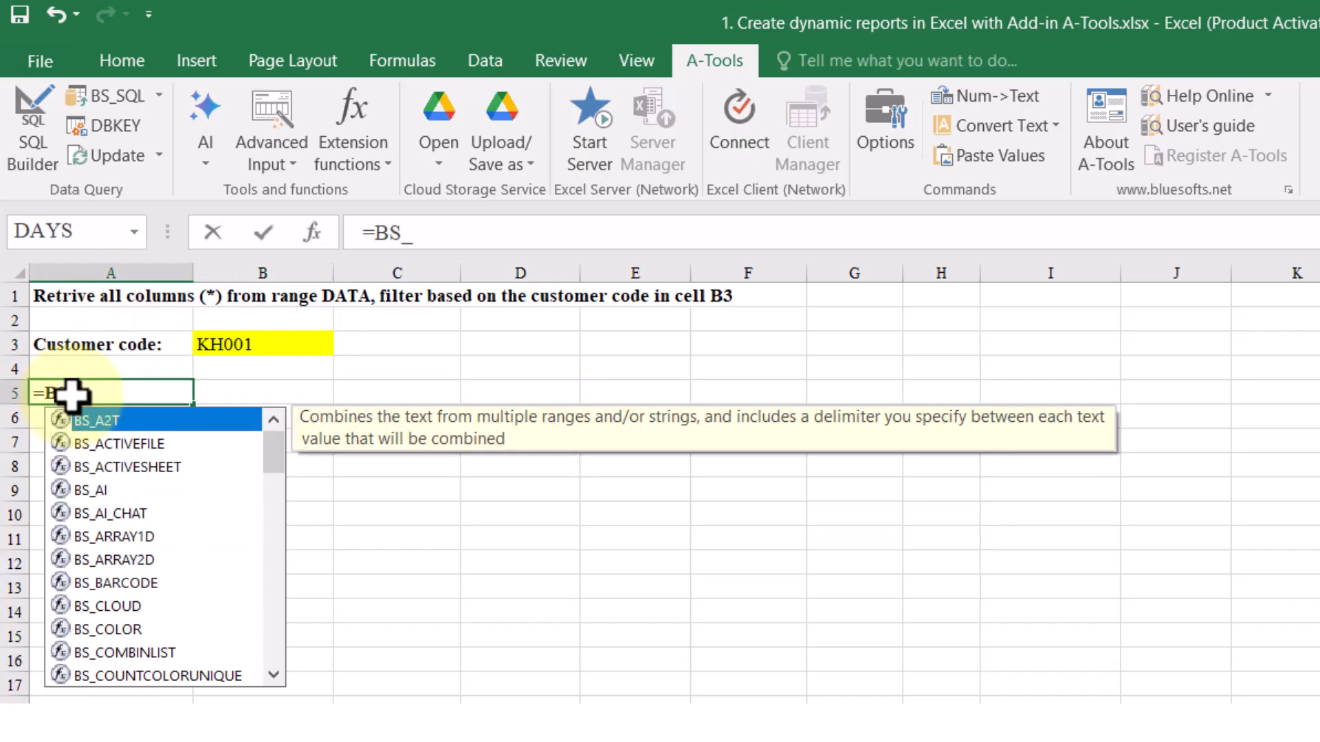
{"action": "type", "text": "SQL"}
{"action": "type", "text": "(\"SELECT * FROM DATA WHERE CUST_CODE =CELL(B3)\")"}
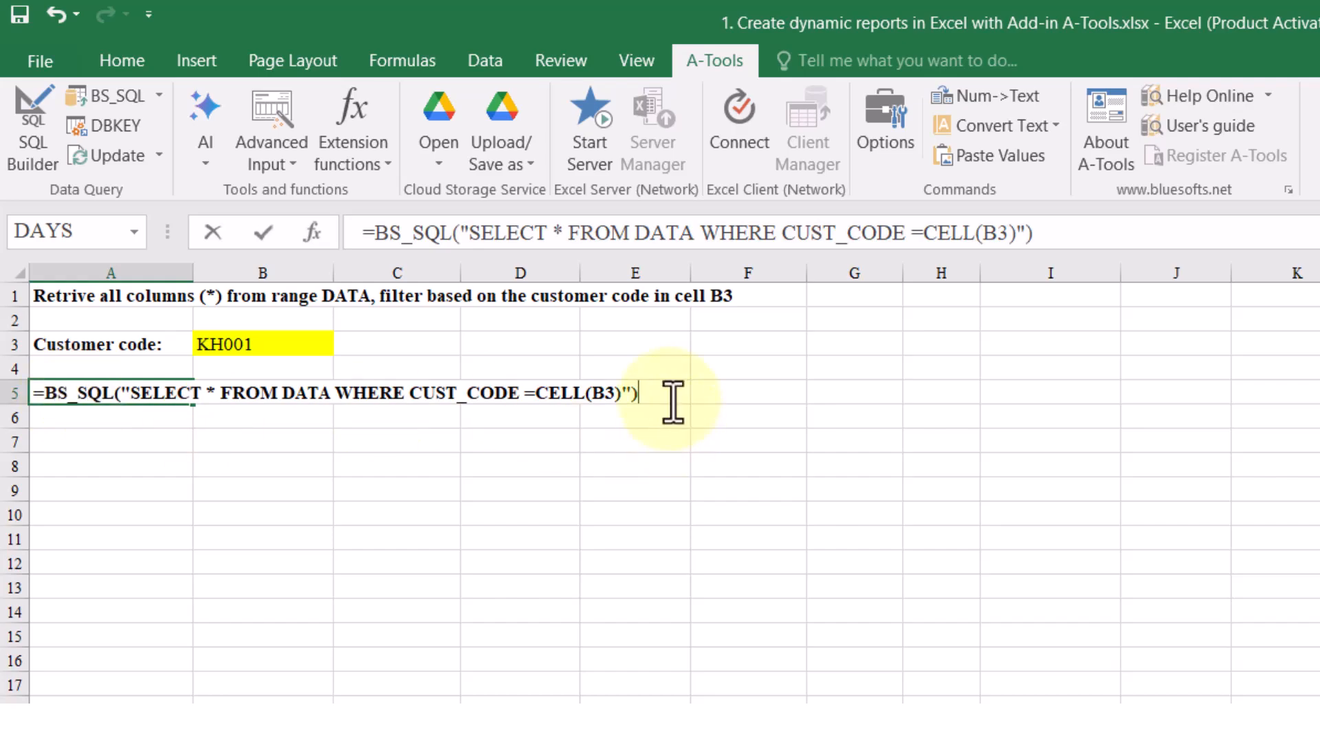
{"action": "key", "text": "ctrl+shift+Return"}
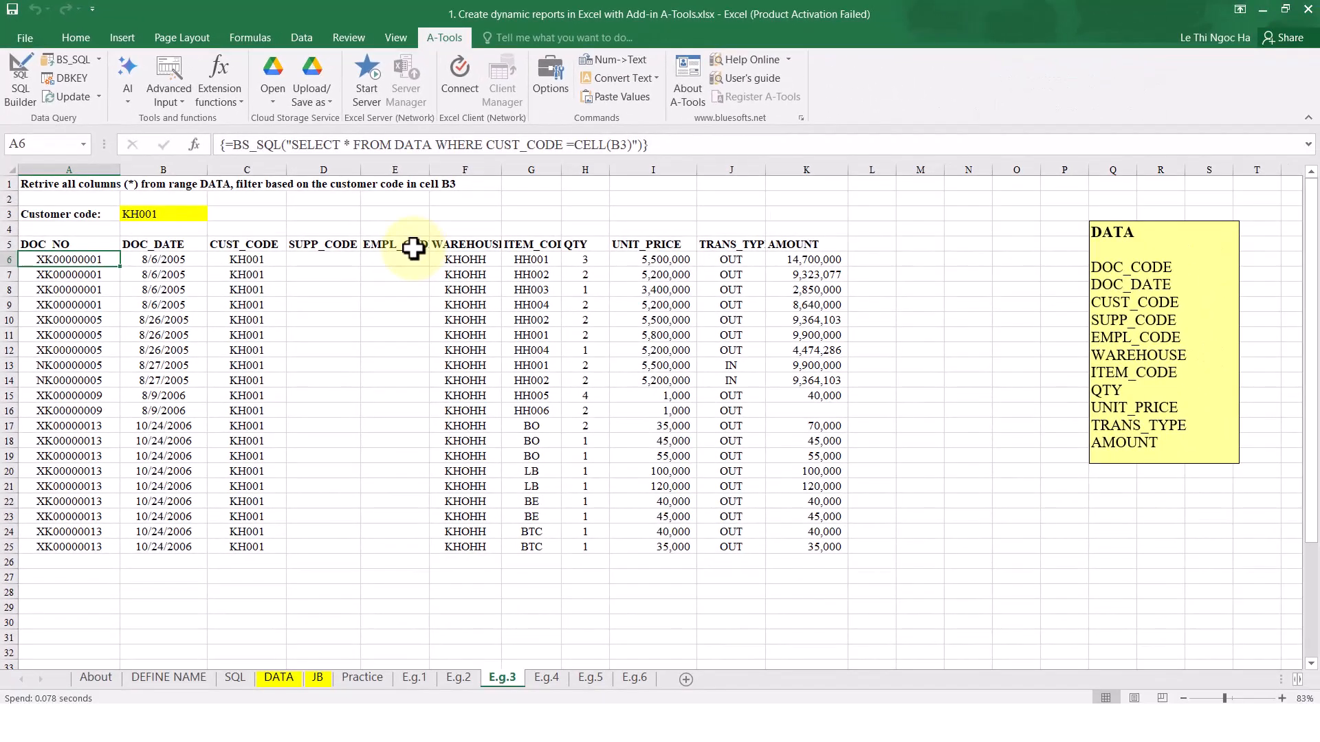
{"action": "left_click_drag", "start_coordinate": [266, 246], "coordinate": [266, 547]}
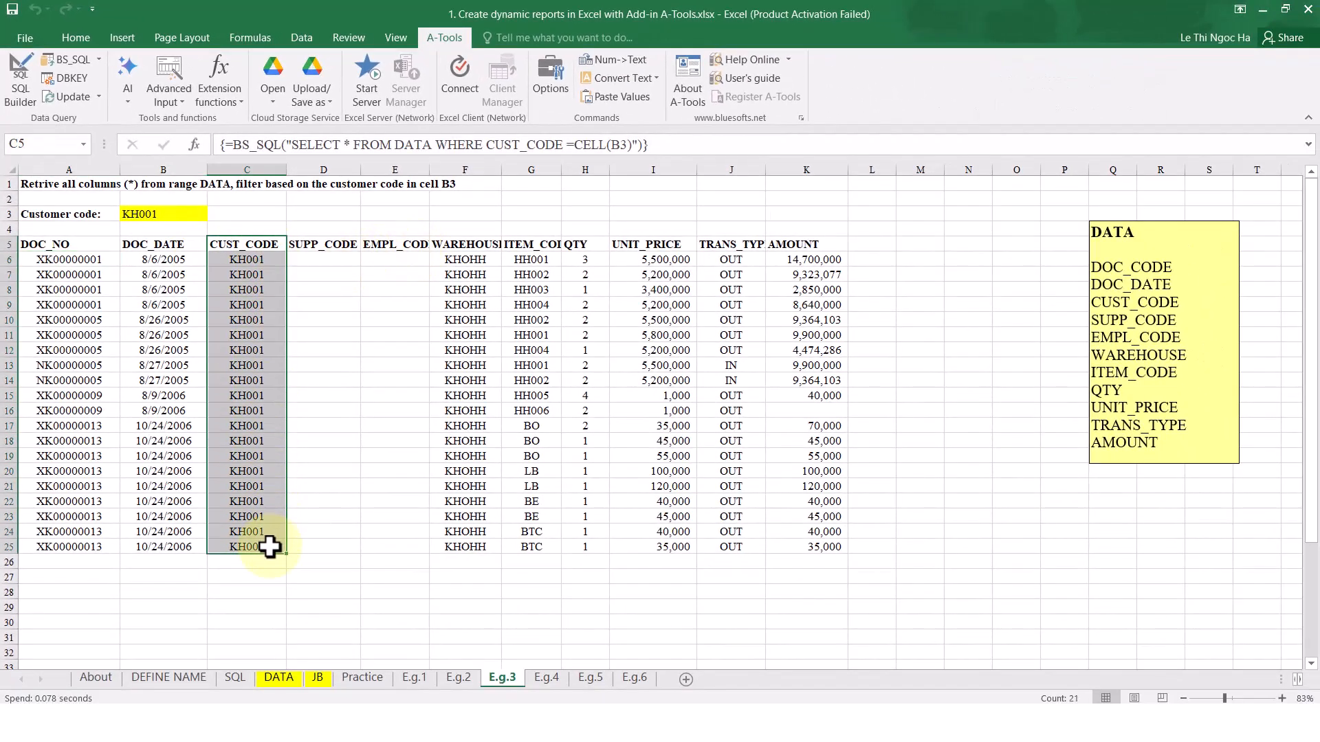
- Set the customer code in B3 to KH002 and update the BS_SQL report
{"action": "left_click", "coordinate": [170, 216]}
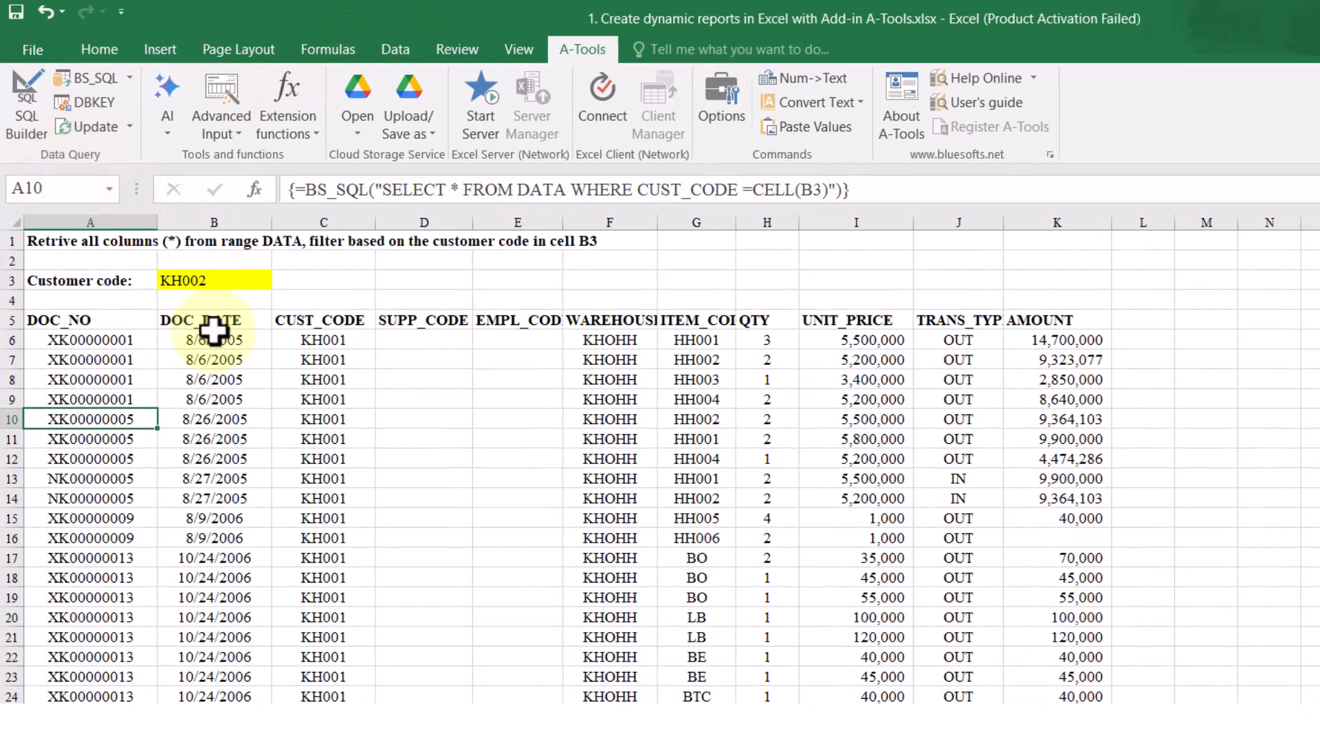
{"action": "left_click", "coordinate": [133, 358]}
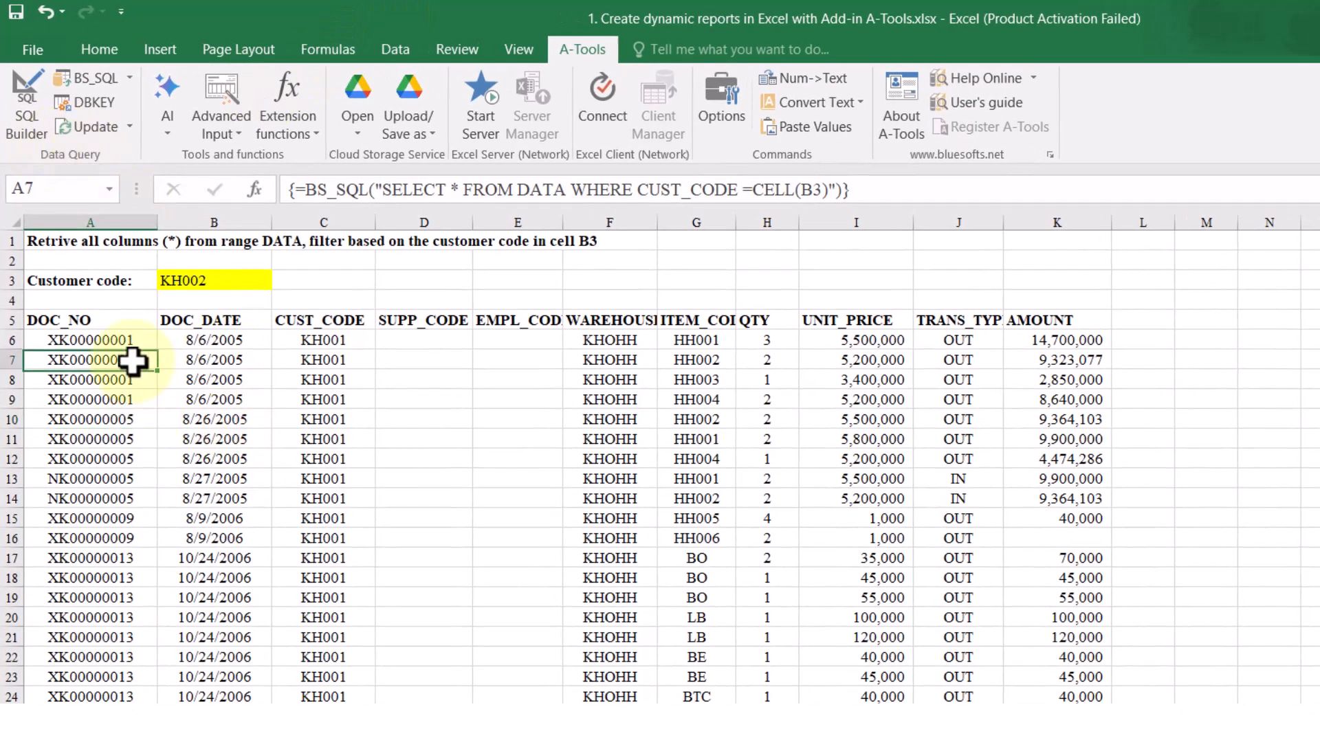
{"action": "left_click", "coordinate": [97, 124]}
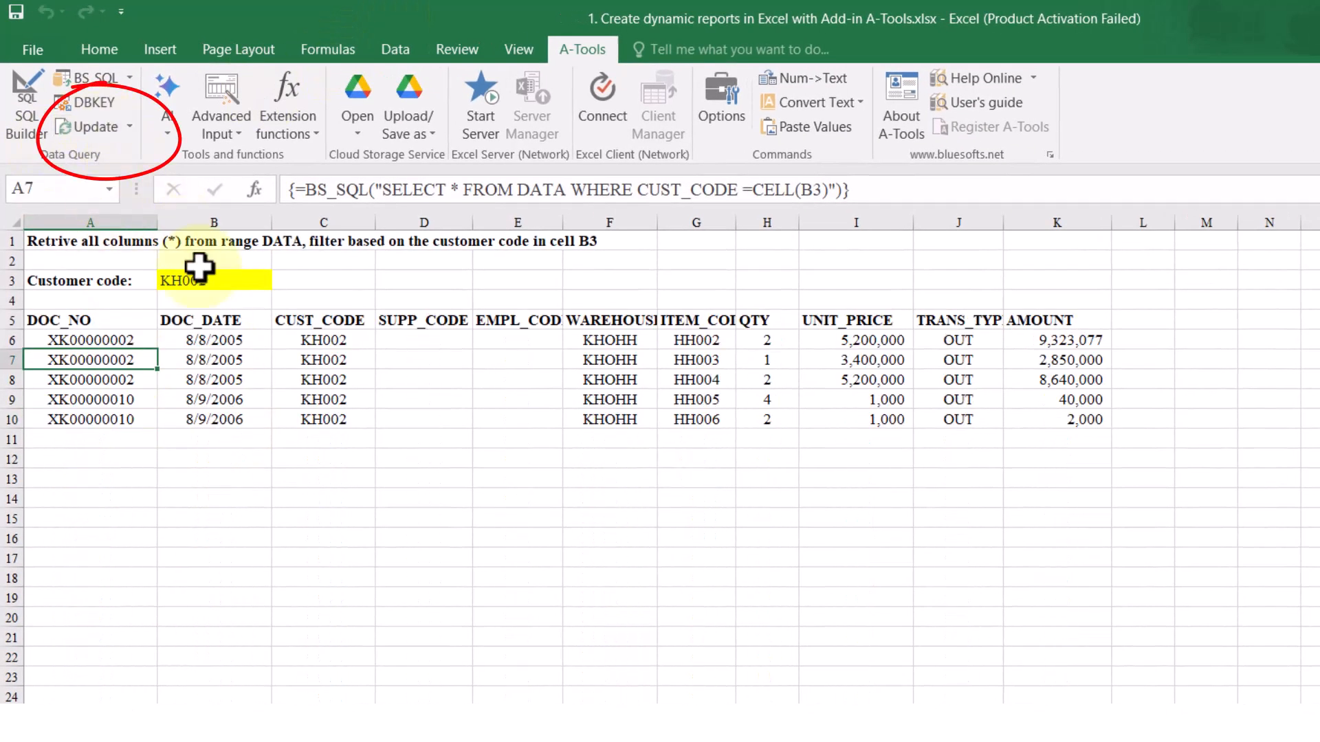
- Set the customer code in B3 to KH003 and update the query from a cell in the result table
{"action": "left_click", "coordinate": [229, 300]}
{"action": "left_click", "coordinate": [229, 282]}
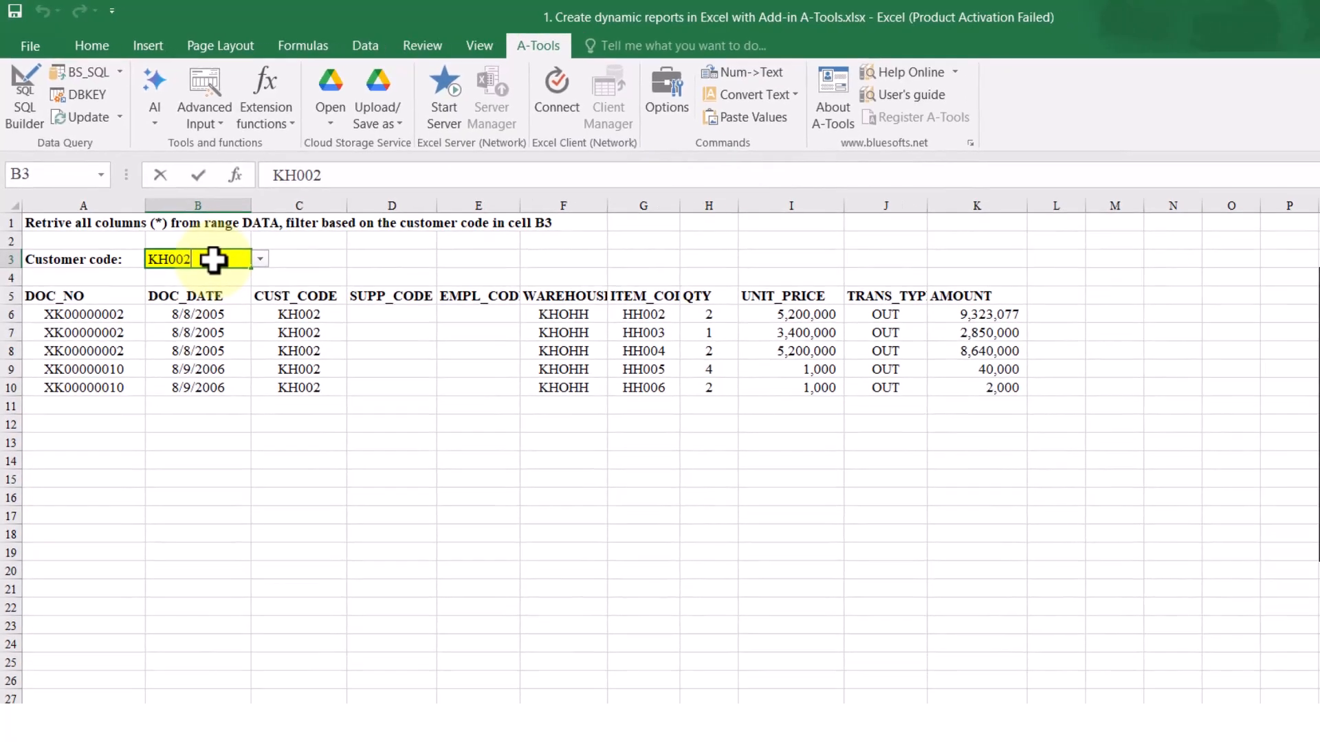
{"action": "key", "text": "BackSpace"}
{"action": "type", "text": "3"}
{"action": "key", "text": "Return"}
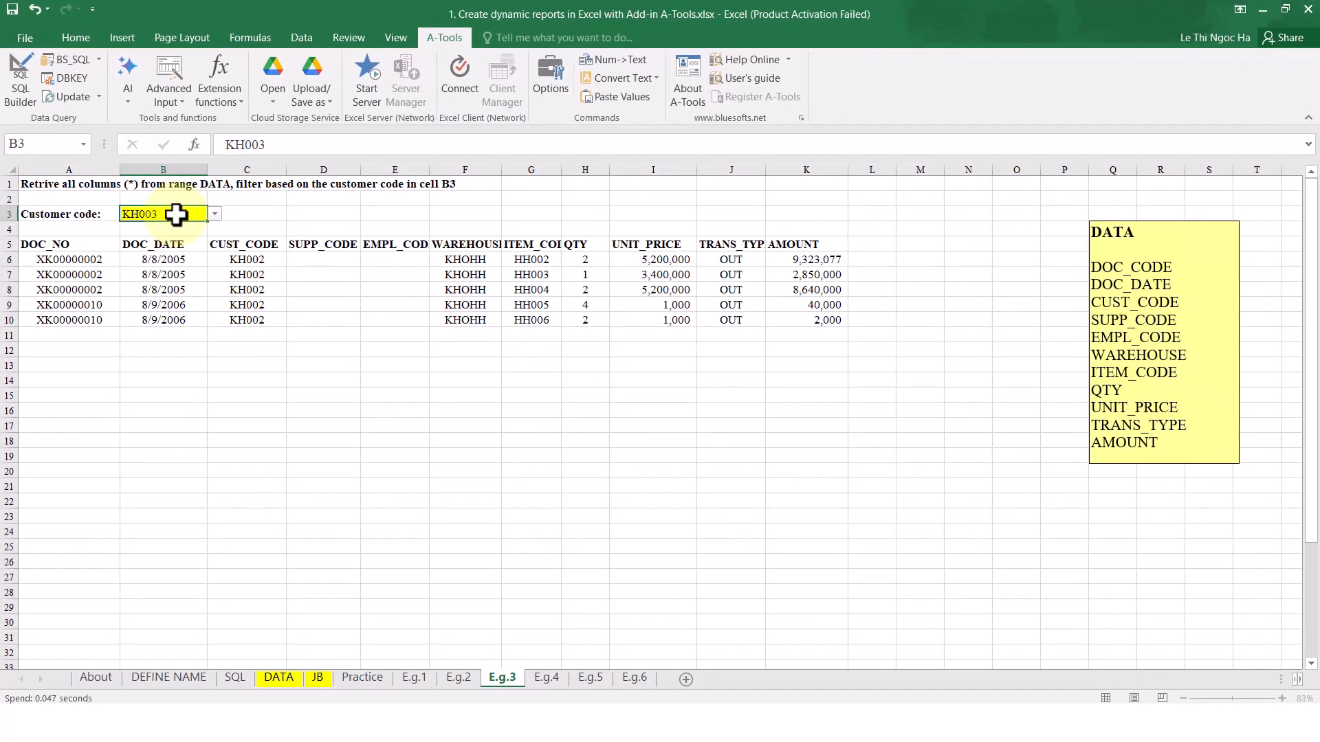
{"action": "left_click", "coordinate": [201, 337]}
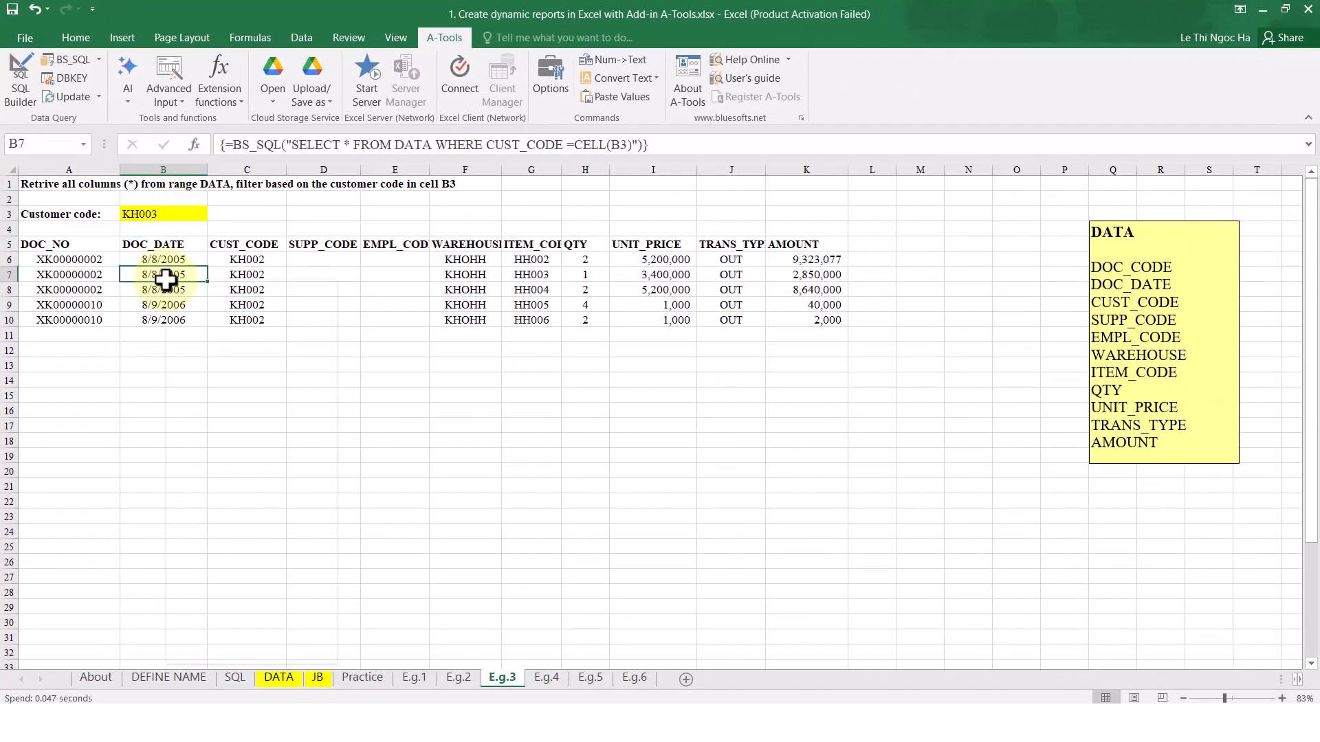
{"action": "right_click", "coordinate": [165, 279]}
{"action": "left_click", "coordinate": [187, 664]}
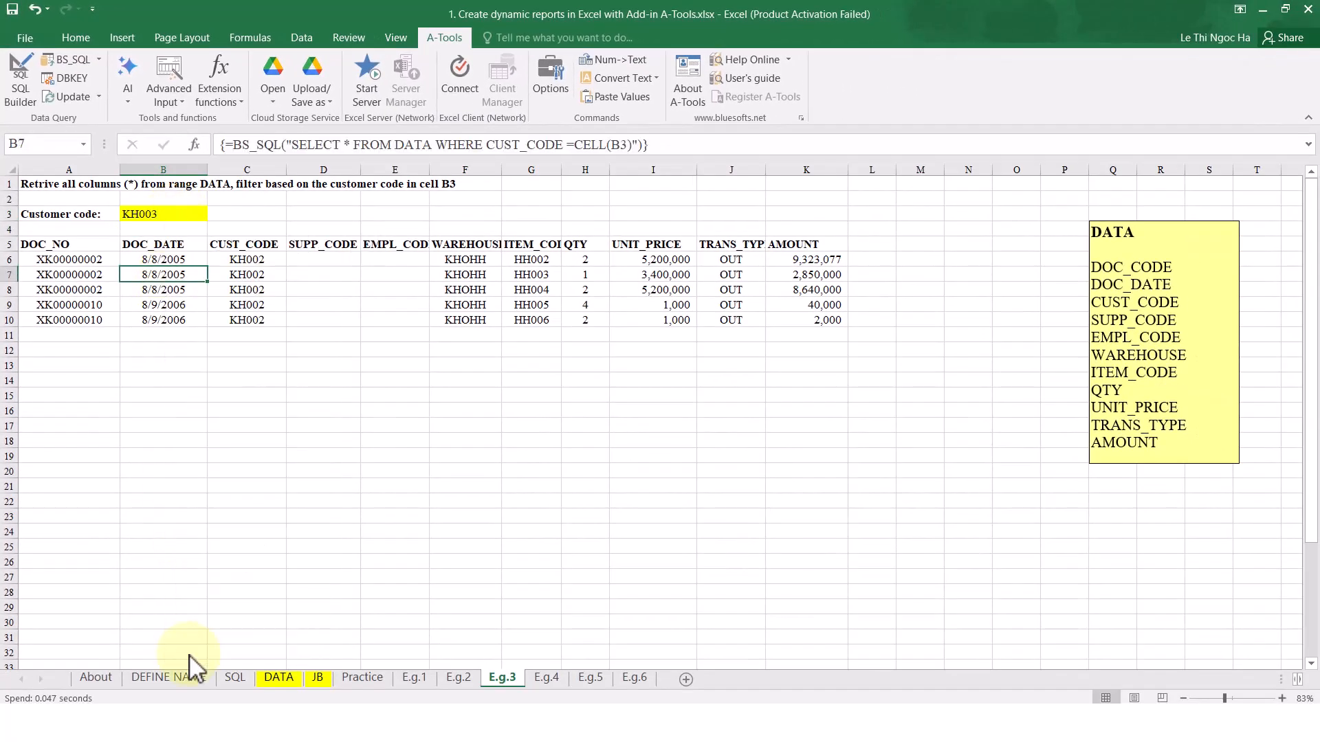
- Append &LEFT(B3,0) after the SQL text in A5's BS_SQL formula and re-enter it as an array formula
{"action": "left_click", "coordinate": [90, 242]}
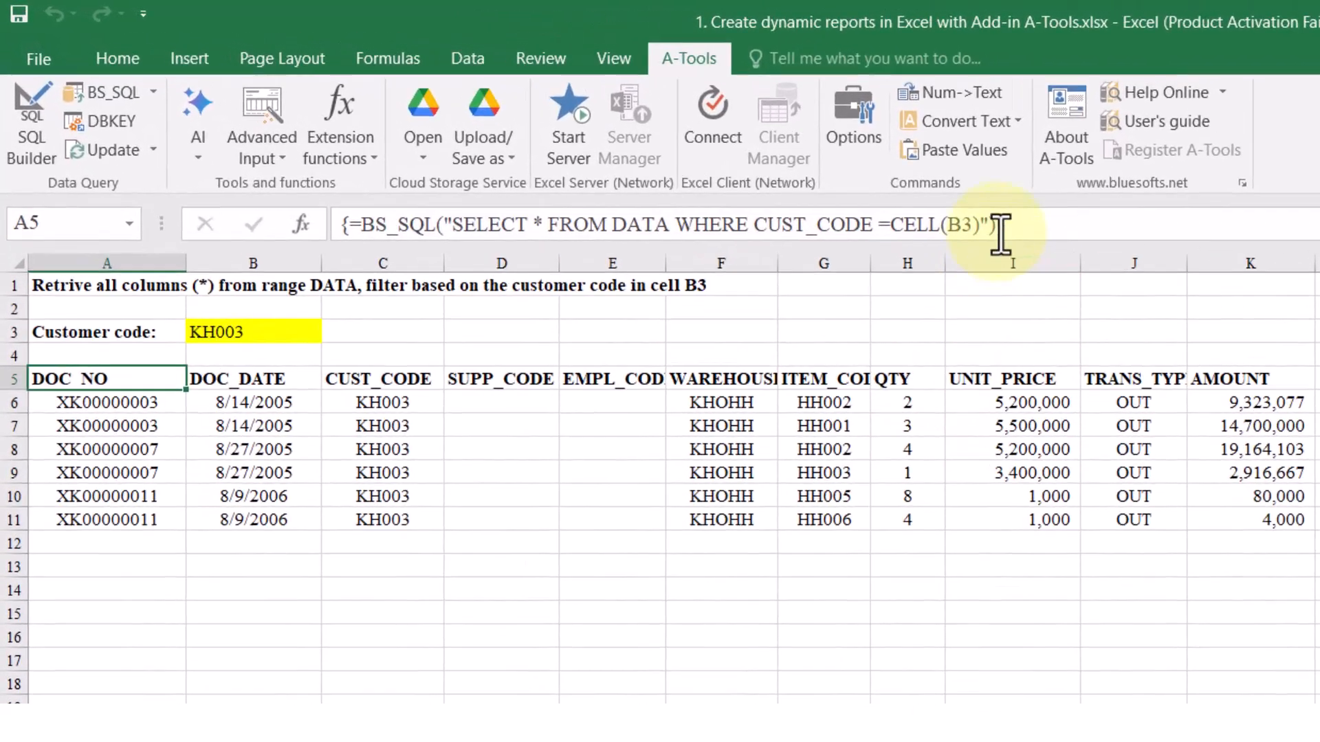
{"action": "left_click", "coordinate": [994, 231]}
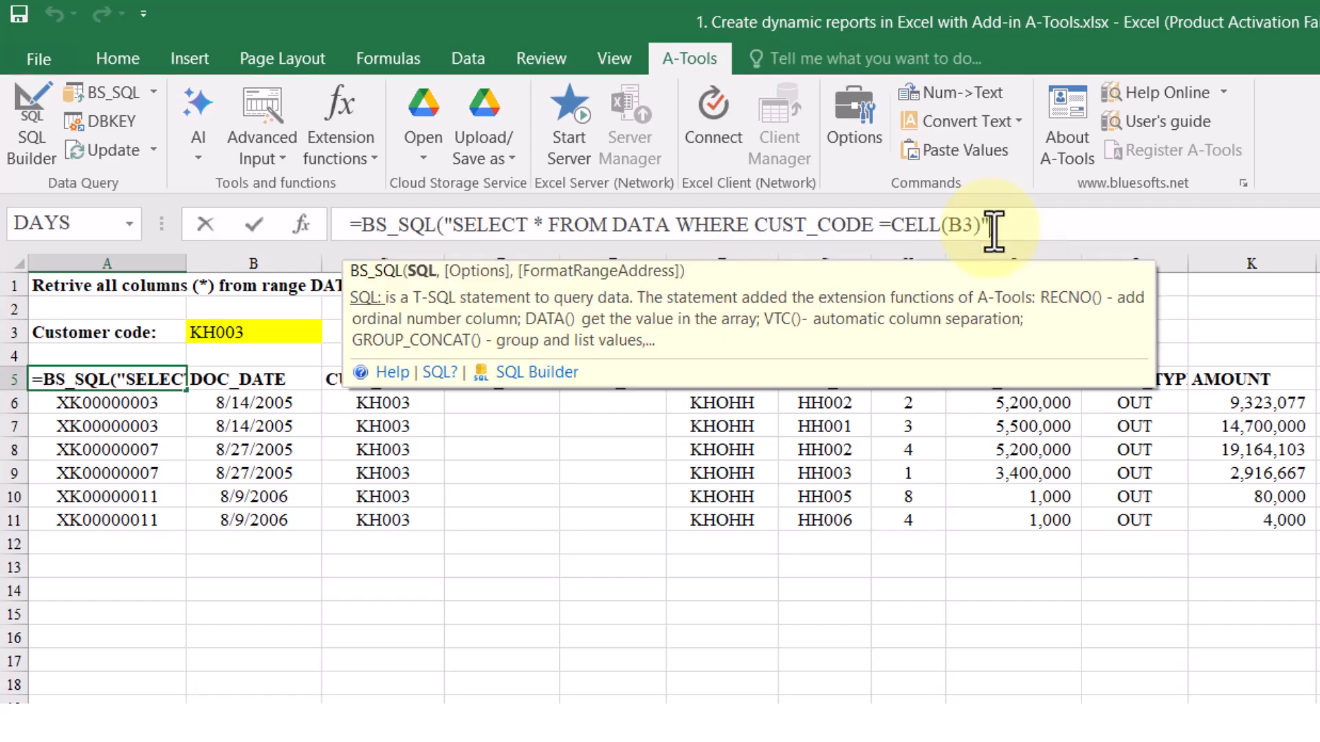
{"action": "type", "text": "=CELL(B3)\" "}
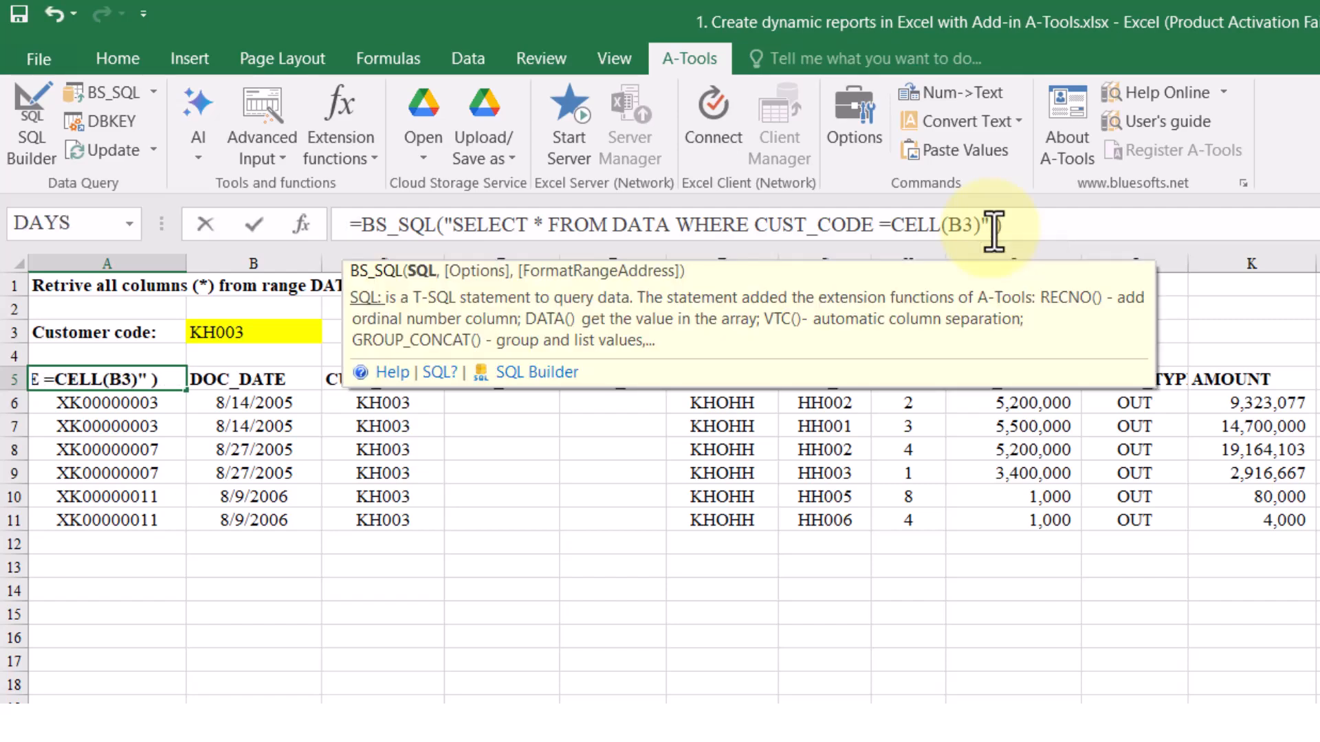
{"action": "type", "text": "&LEFT("}
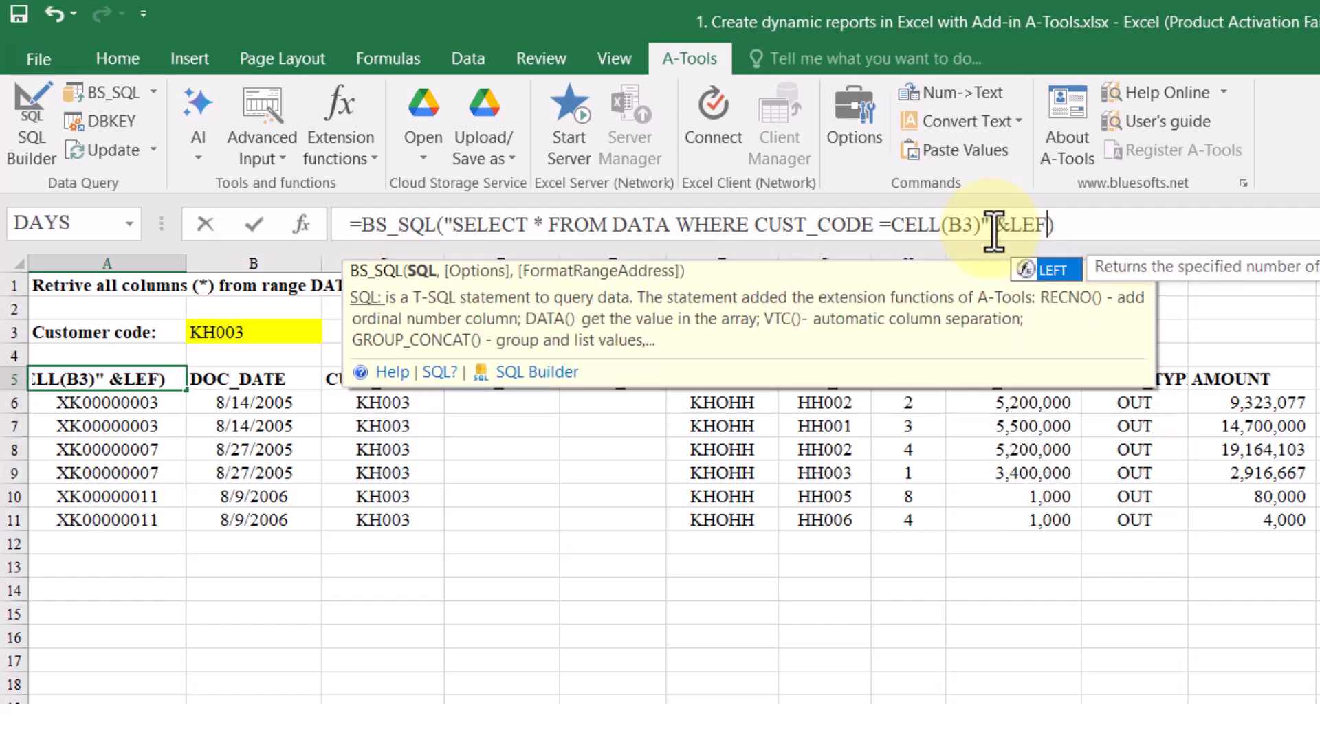
{"action": "type", "text": "B3,"}
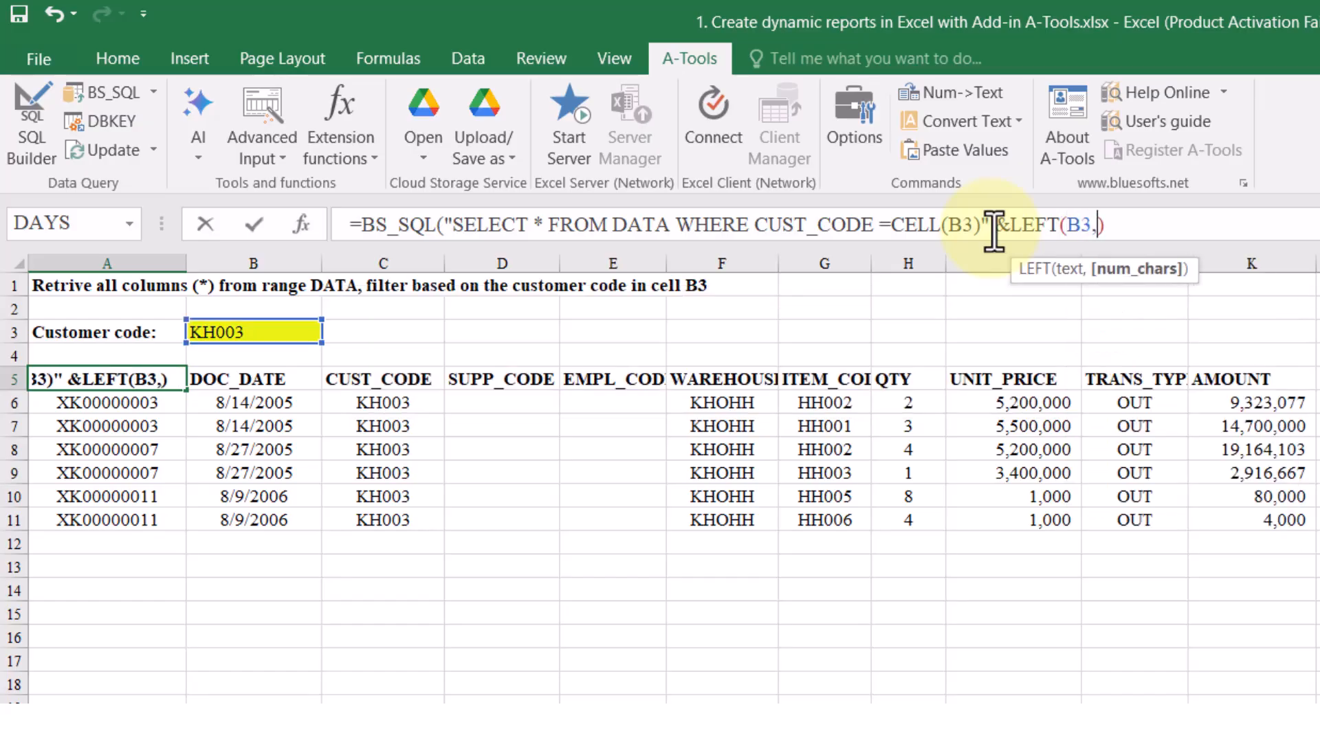
{"action": "type", "text": "0)"}
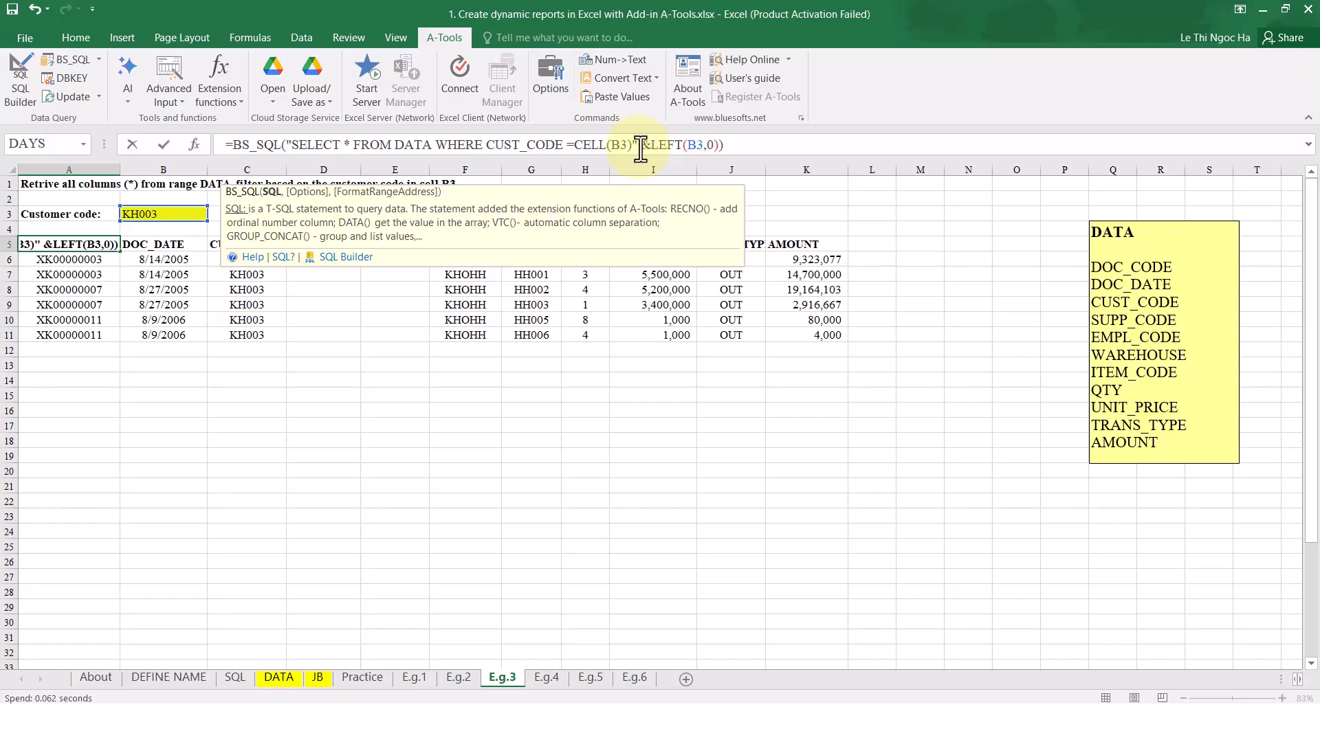
{"action": "key", "text": "Return"}
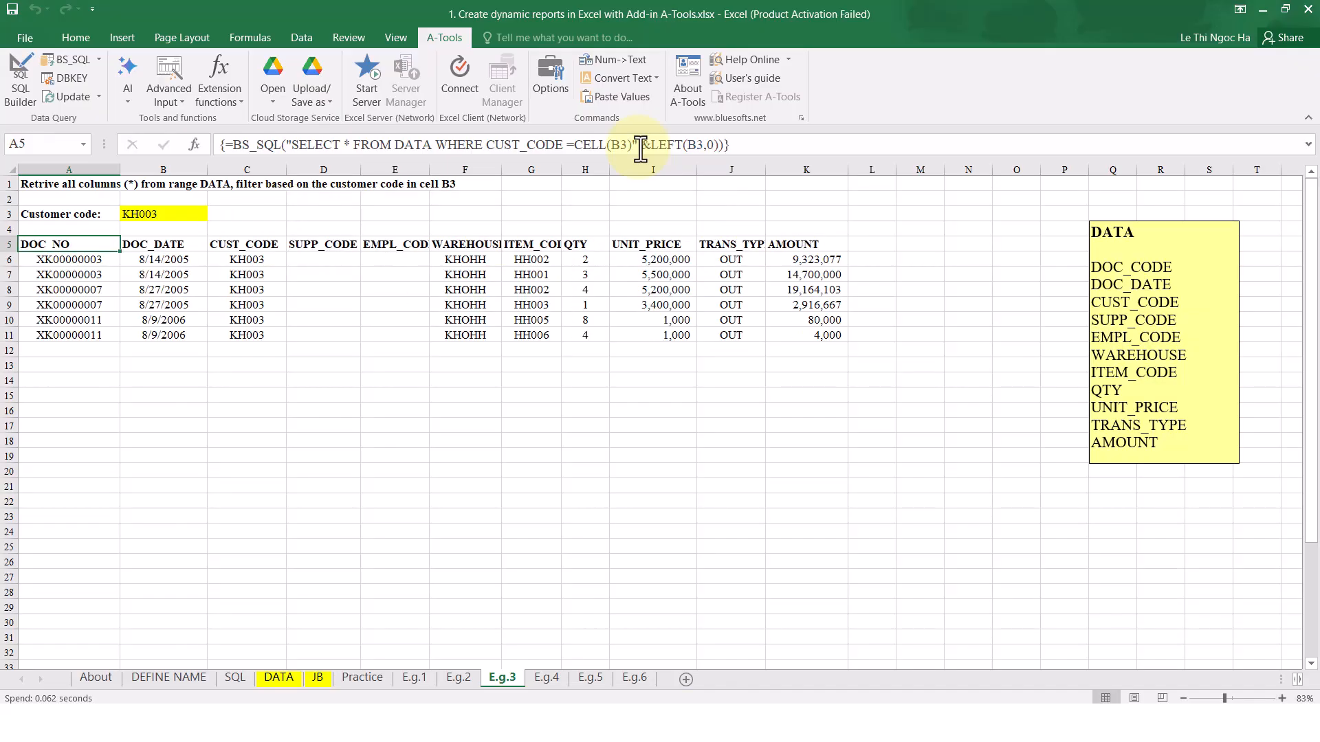
- Test the automatic update by setting the customer code in B3 to KH001 and KH002 in turn, and check the result rows
{"action": "left_click", "coordinate": [181, 213]}
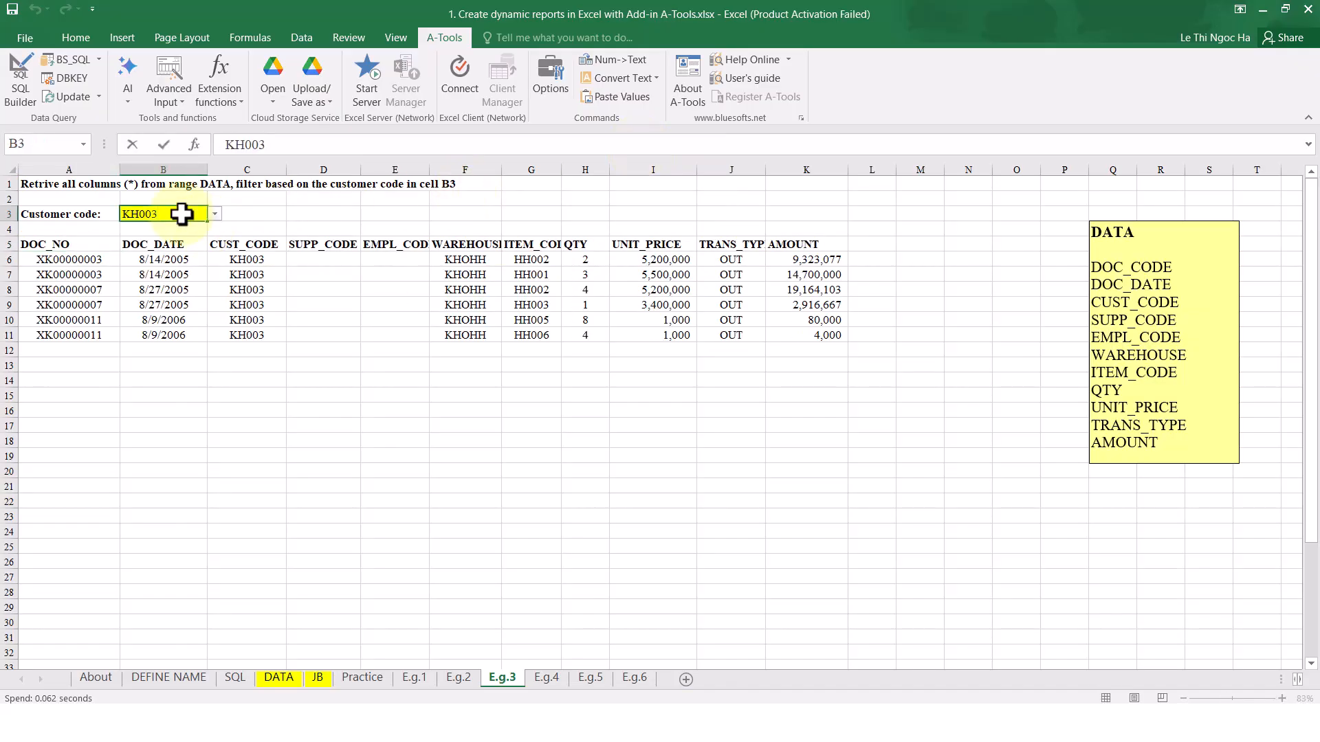
{"action": "type", "text": "KH001"}
{"action": "key", "text": "Return"}
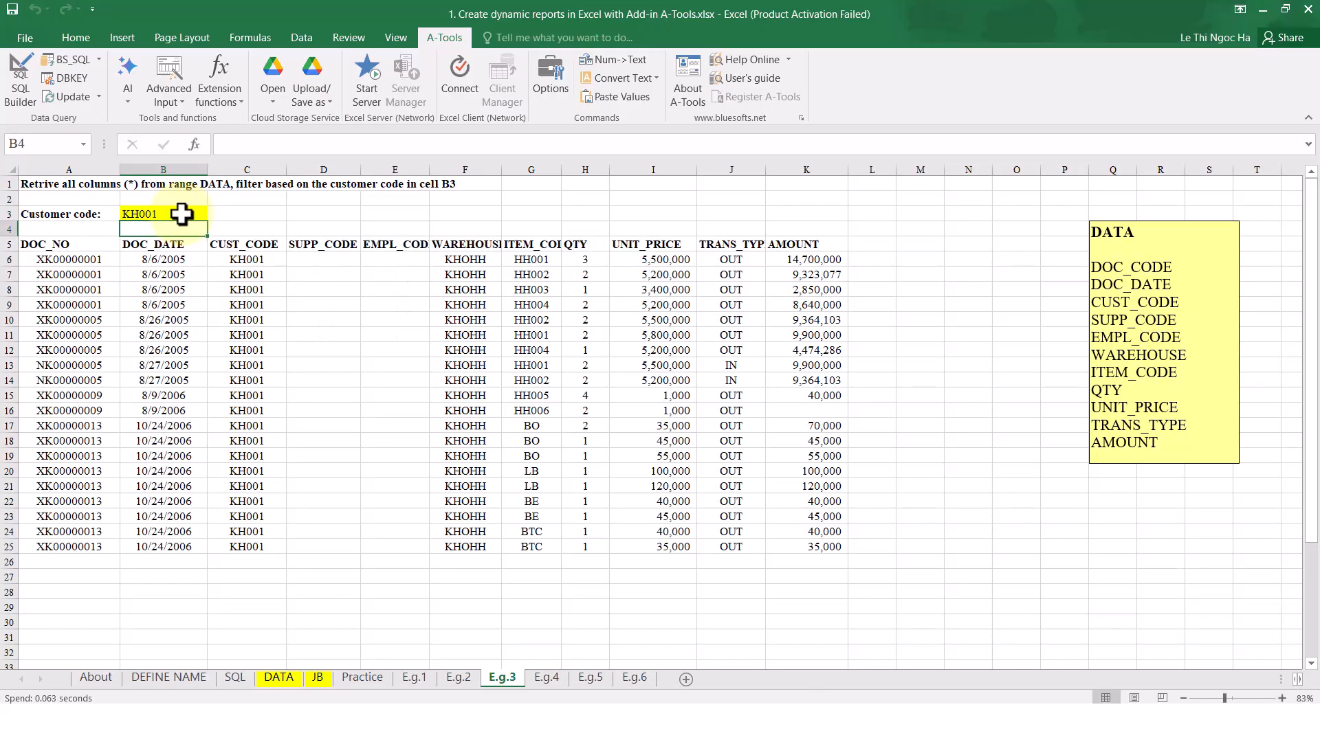
{"action": "double_click", "coordinate": [183, 214]}
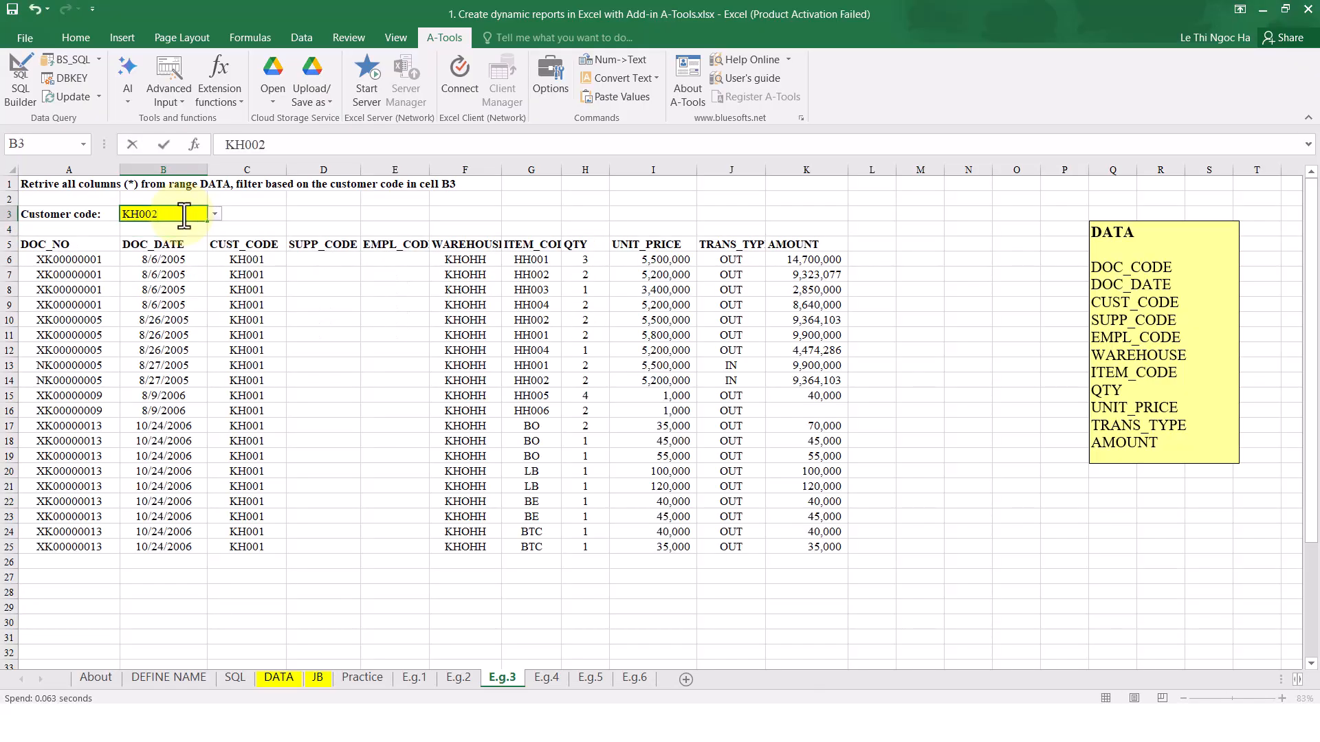
{"action": "key", "text": "Return"}
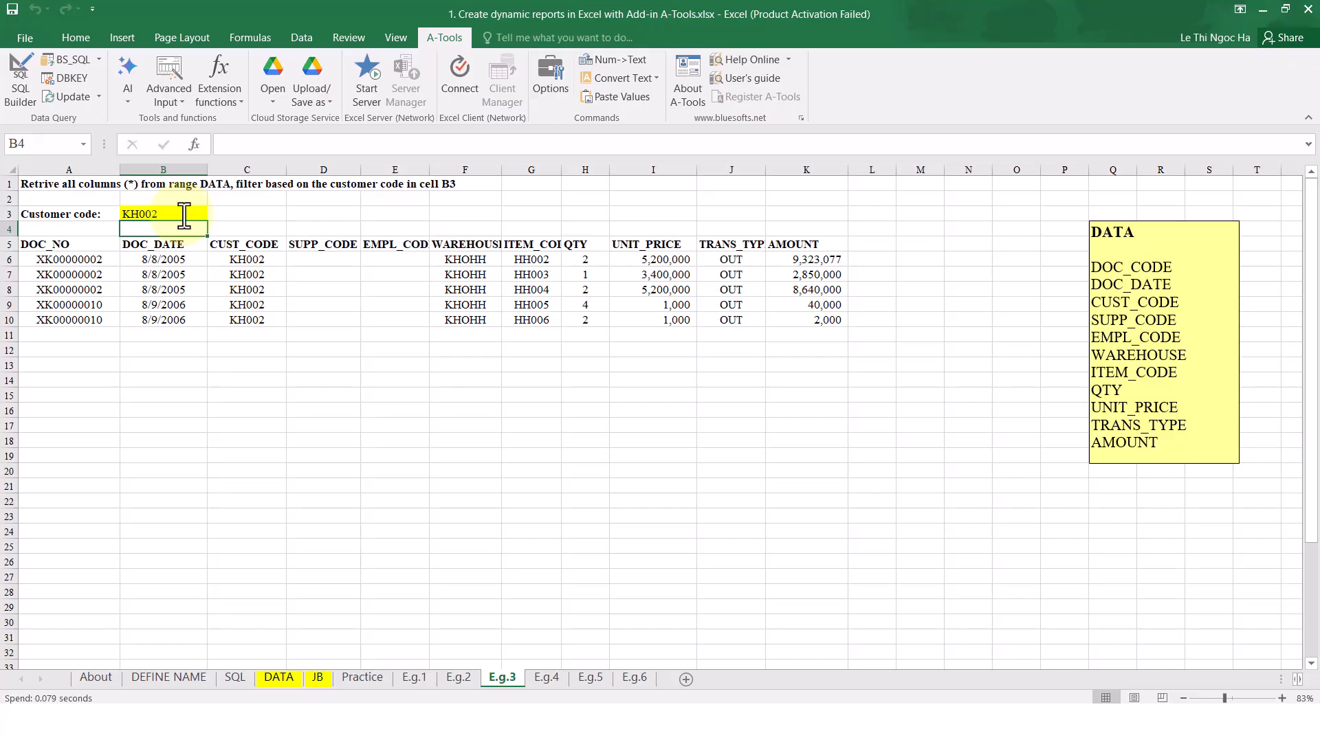
{"action": "left_click_drag", "start_coordinate": [105, 247], "coordinate": [812, 325]}
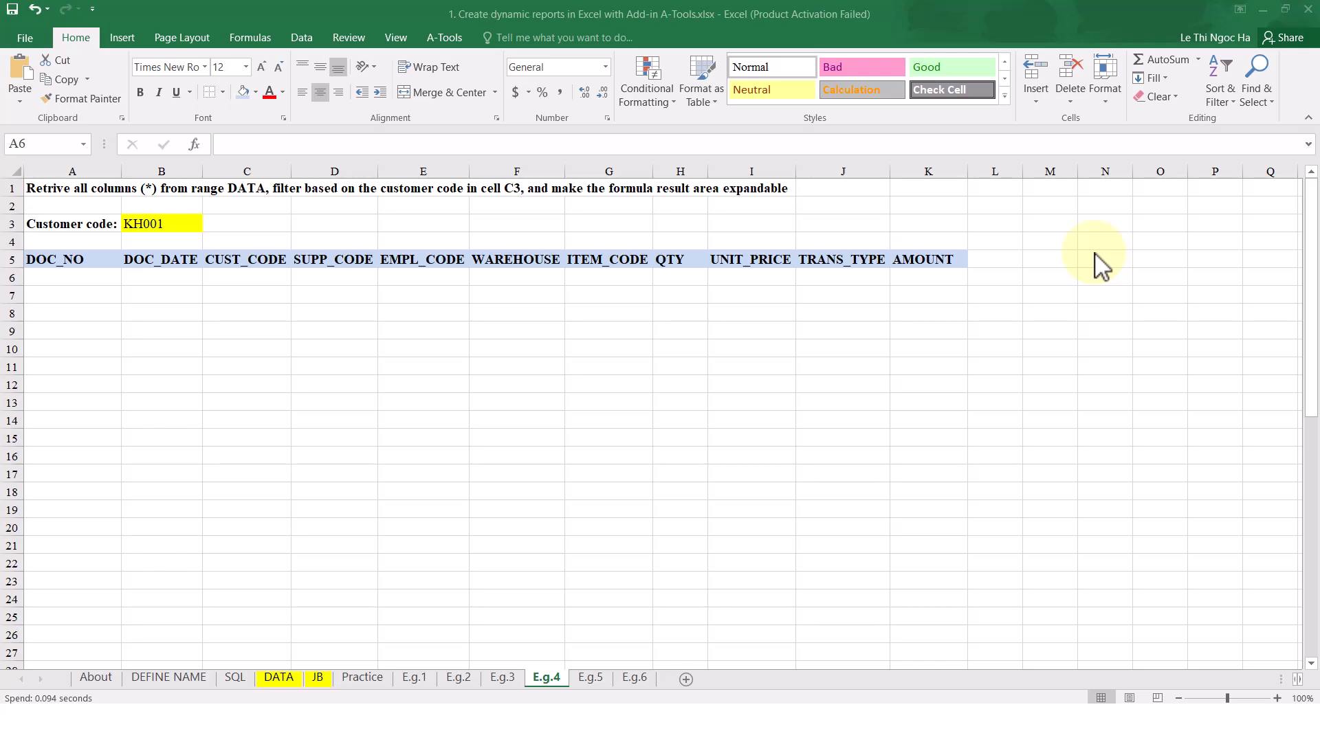
- In E.g.4, enter =BS_SQL("SELECT * FROM DATA WHERE CUST_CODE=CELL(B3)","HR=NO") as an array formula in A6, below the existing header row
{"action": "left_click", "coordinate": [115, 262]}
{"action": "left_click_drag", "start_coordinate": [105, 259], "coordinate": [936, 262]}
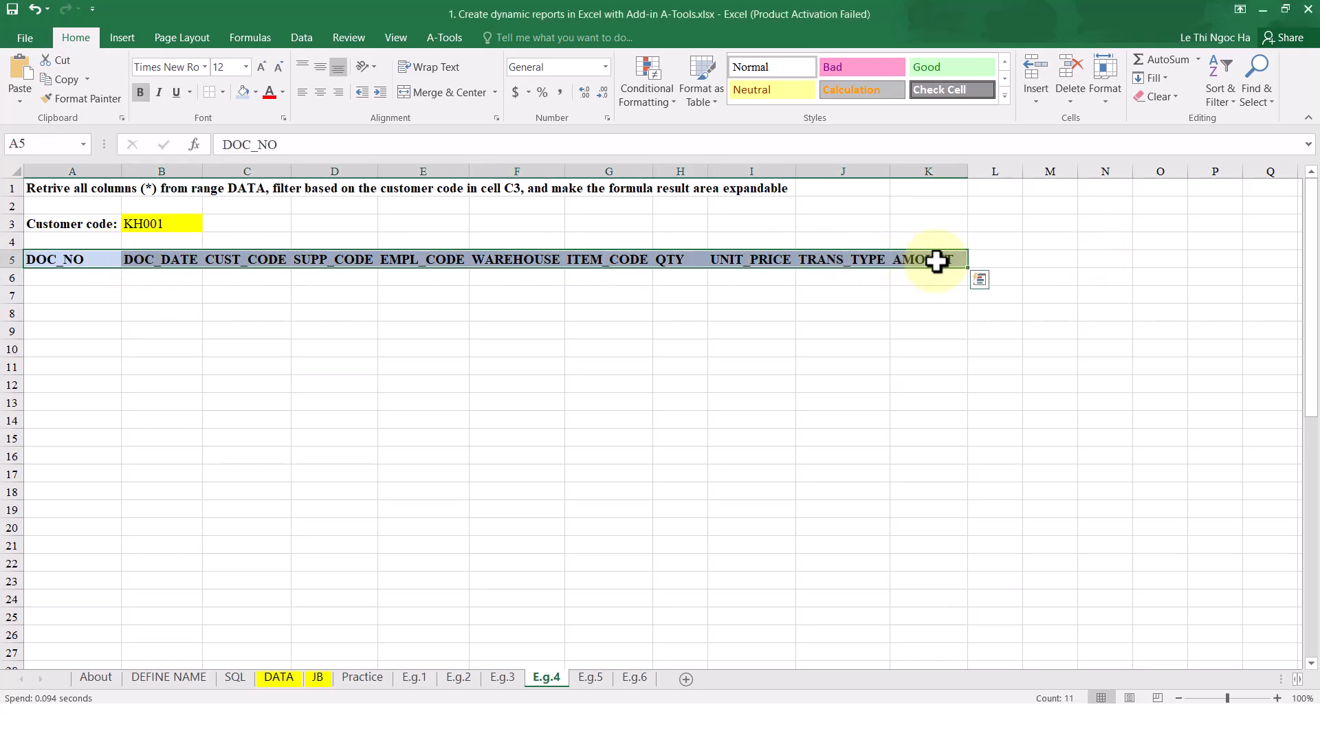
{"action": "left_click", "coordinate": [98, 275]}
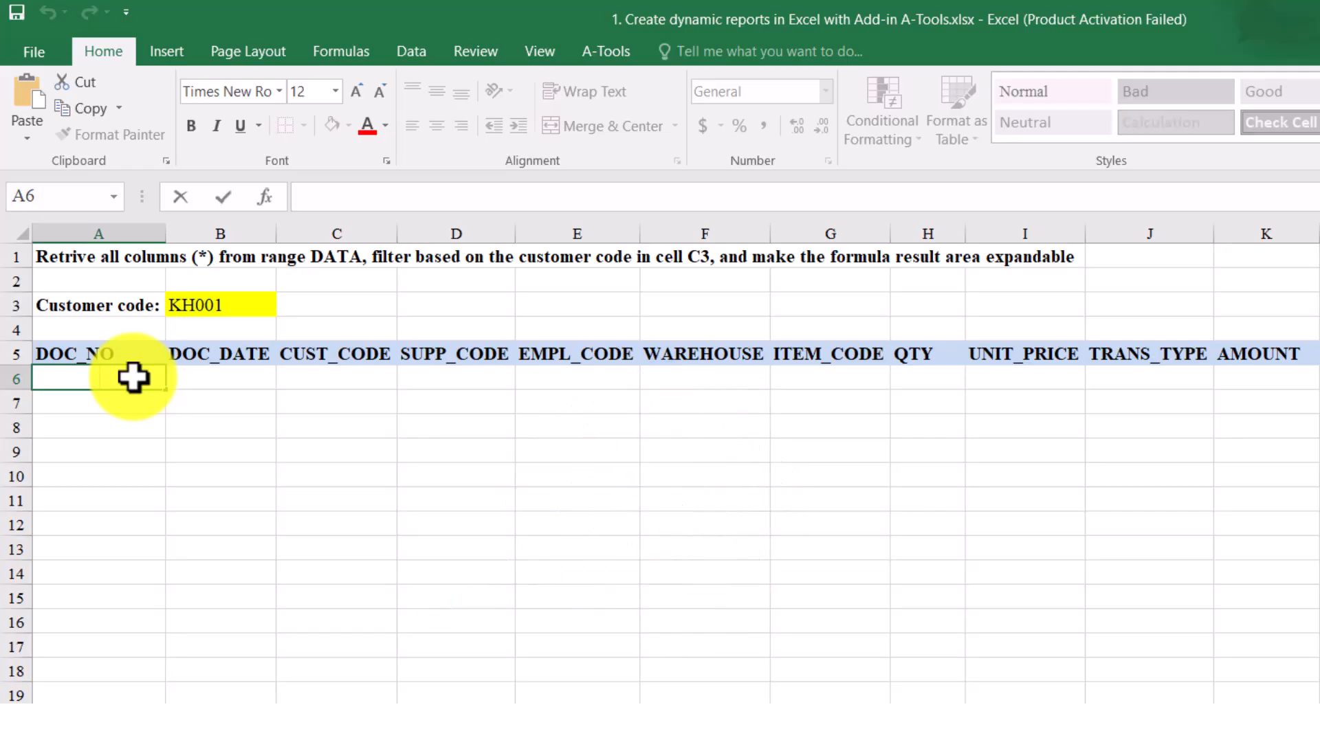
{"action": "type", "text": "=BS_SQL"}
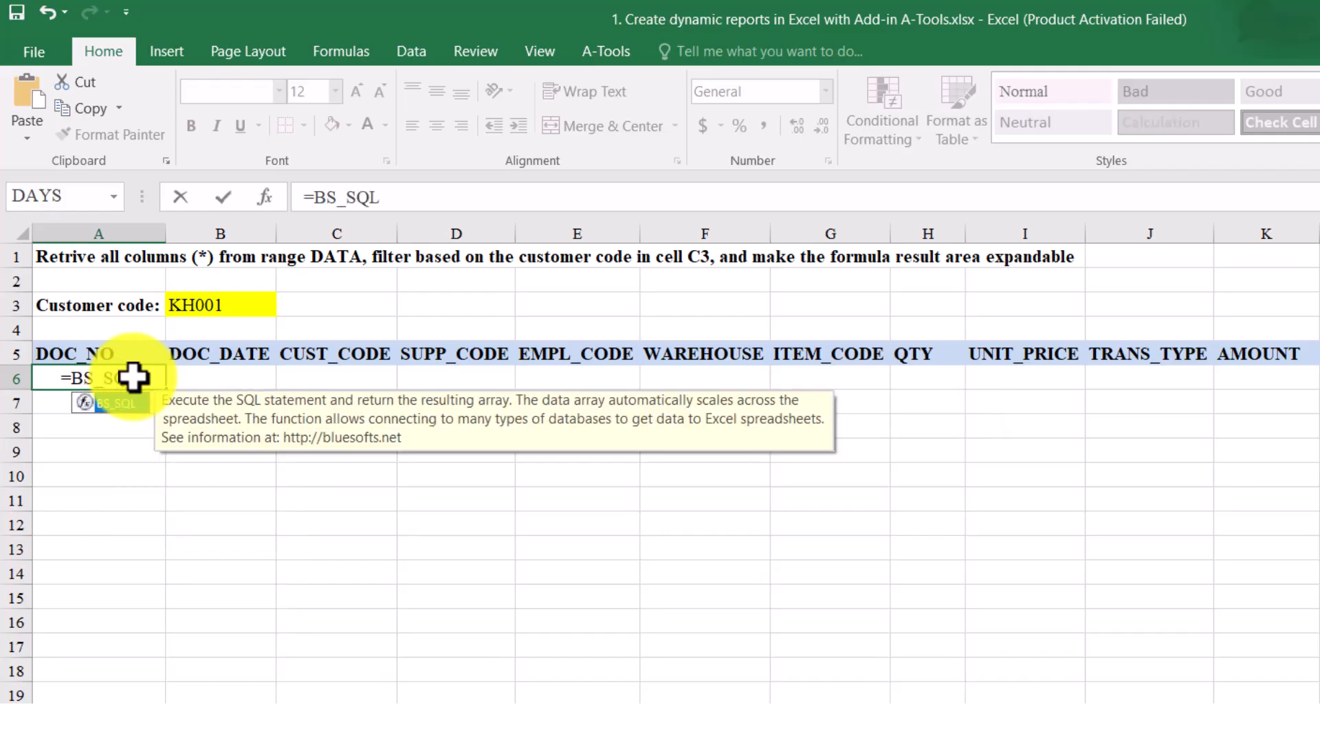
{"action": "type", "text": "(\"SELECT * FROM DATA WHERE CUST_CODE=CELL(B3)\",\"HR=NO\")"}
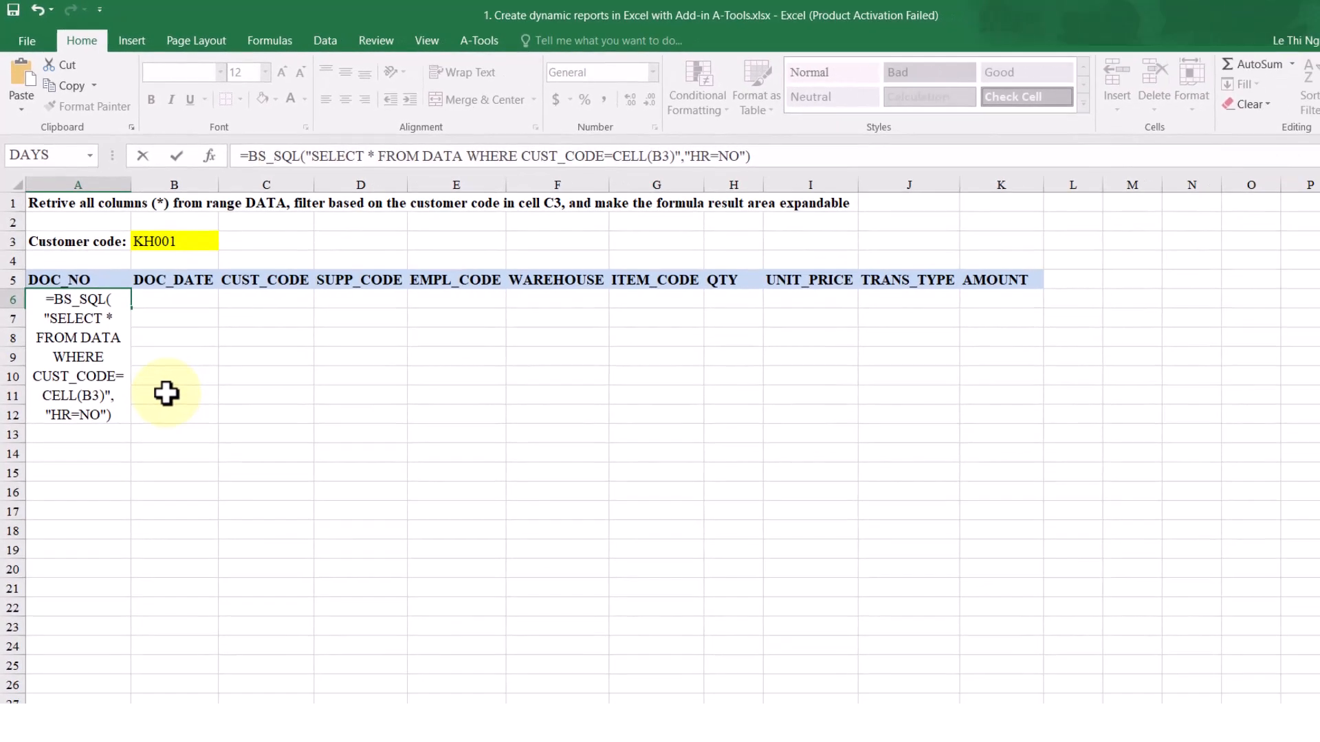
{"action": "key", "text": "Return"}
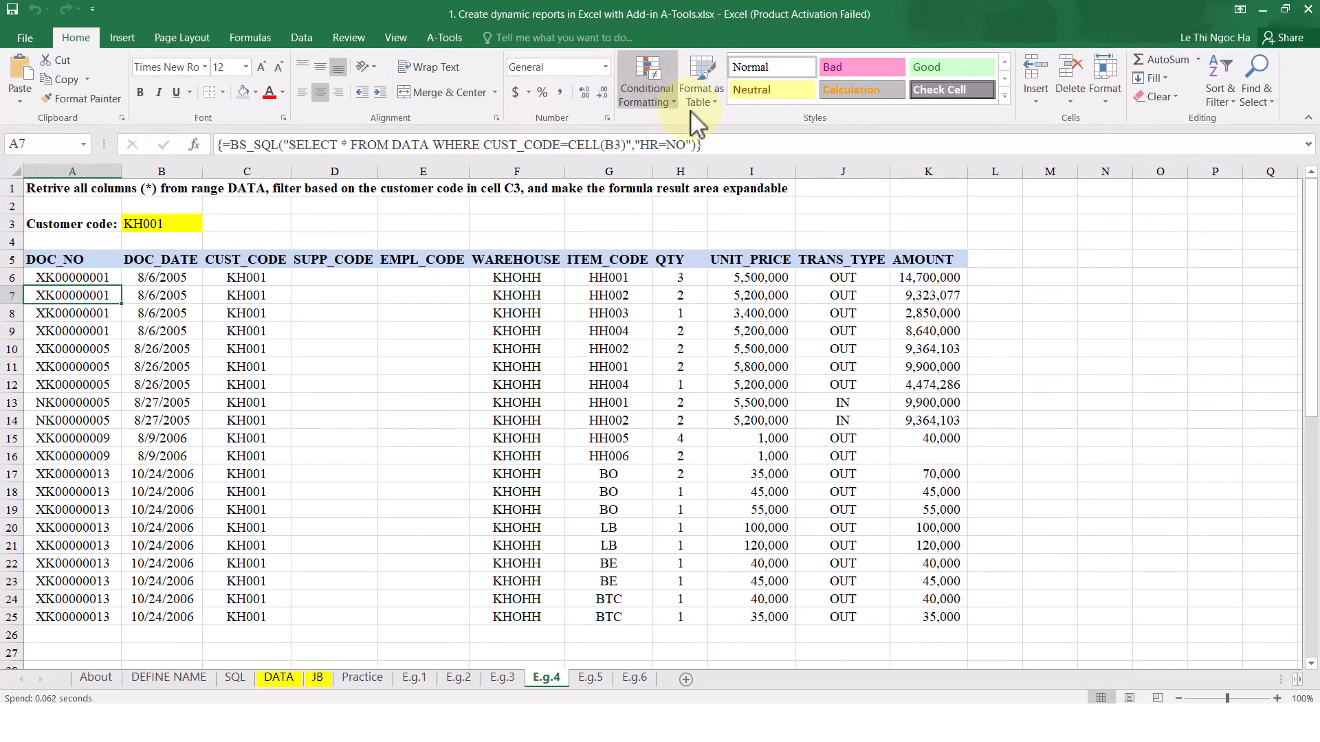
- Change the BS_SQL option in E.g.4 to "HR=YES" and re-enter the array formula
{"action": "left_click", "coordinate": [673, 144]}
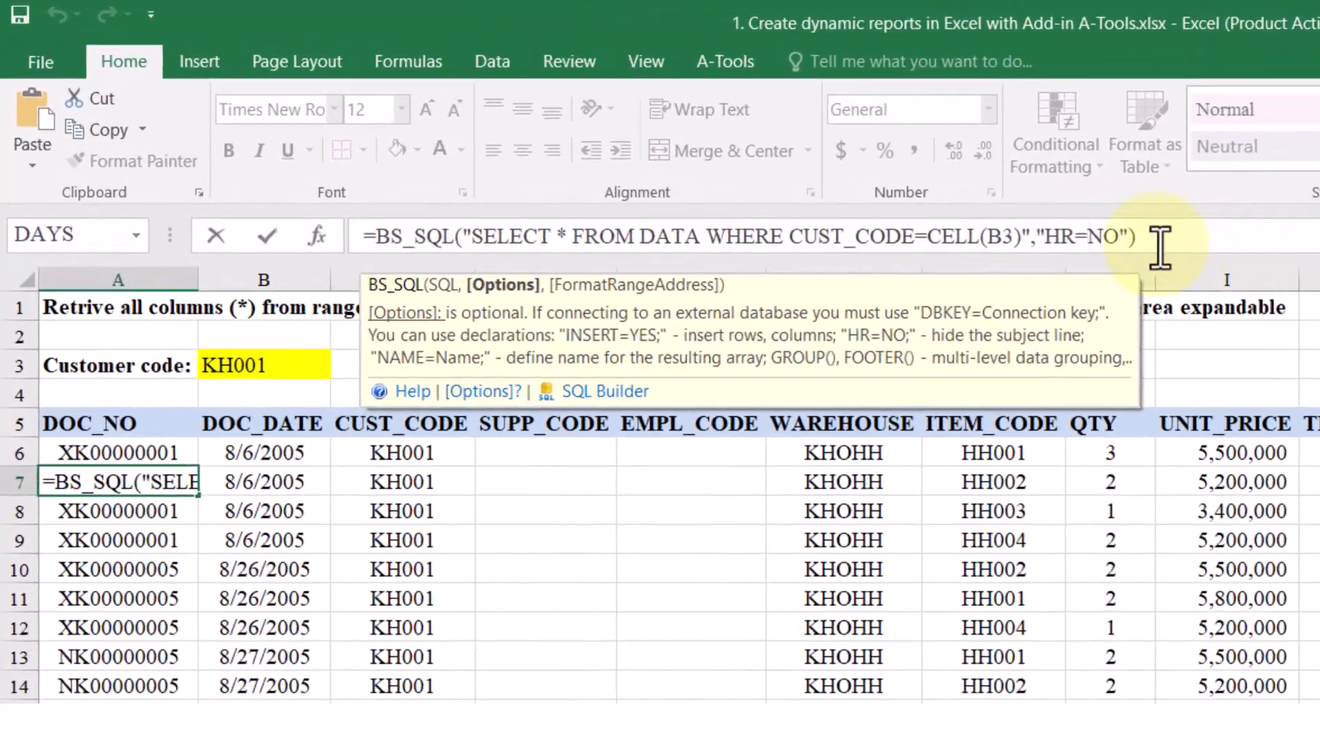
{"action": "left_click_drag", "start_coordinate": [1095, 242], "coordinate": [1125, 242]}
{"action": "type", "text": "Y"}
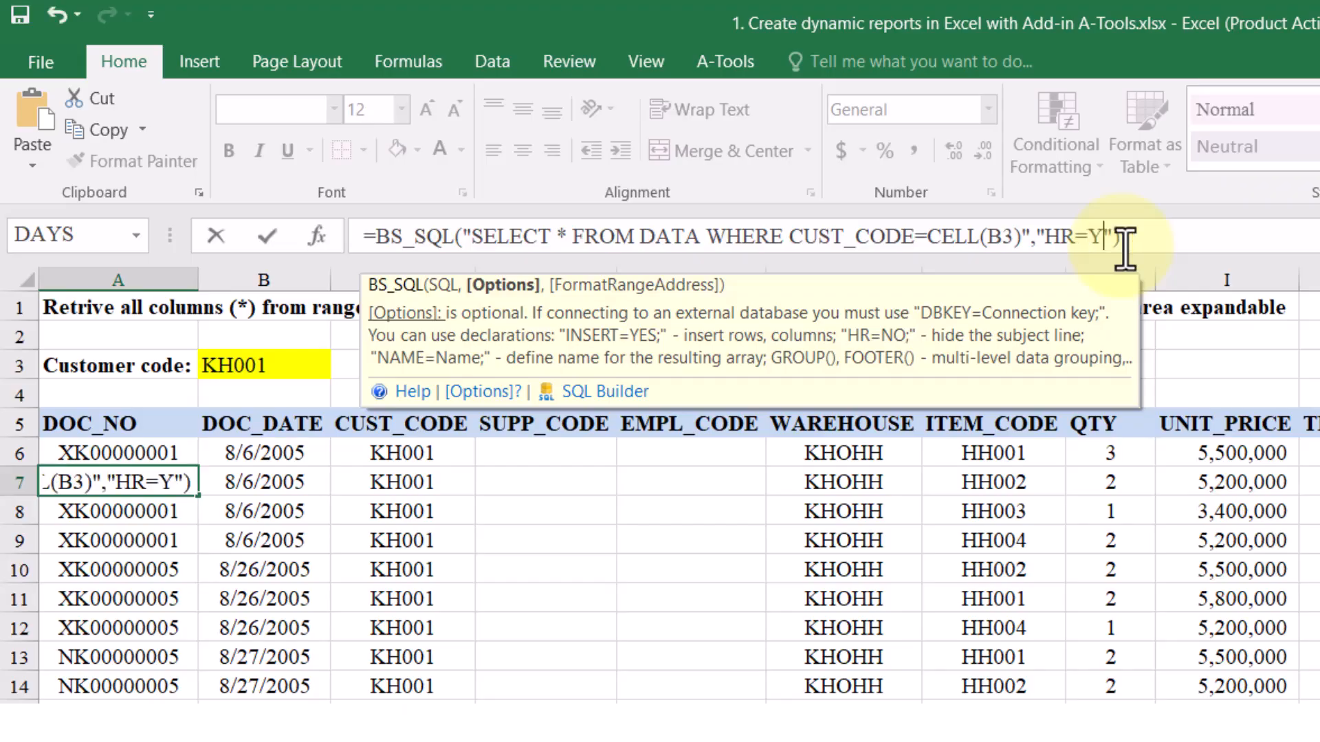
{"action": "type", "text": "YES"}
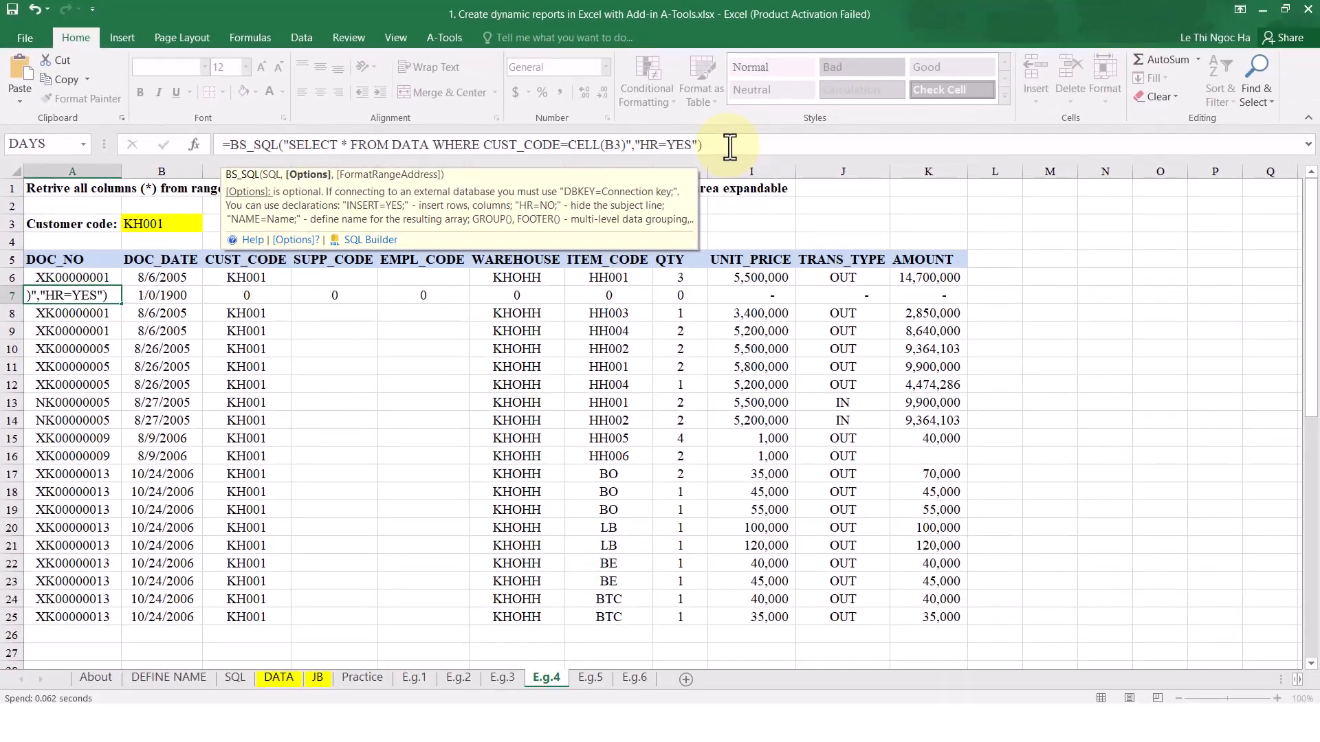
{"action": "key", "text": "ctrl+shift+Return"}
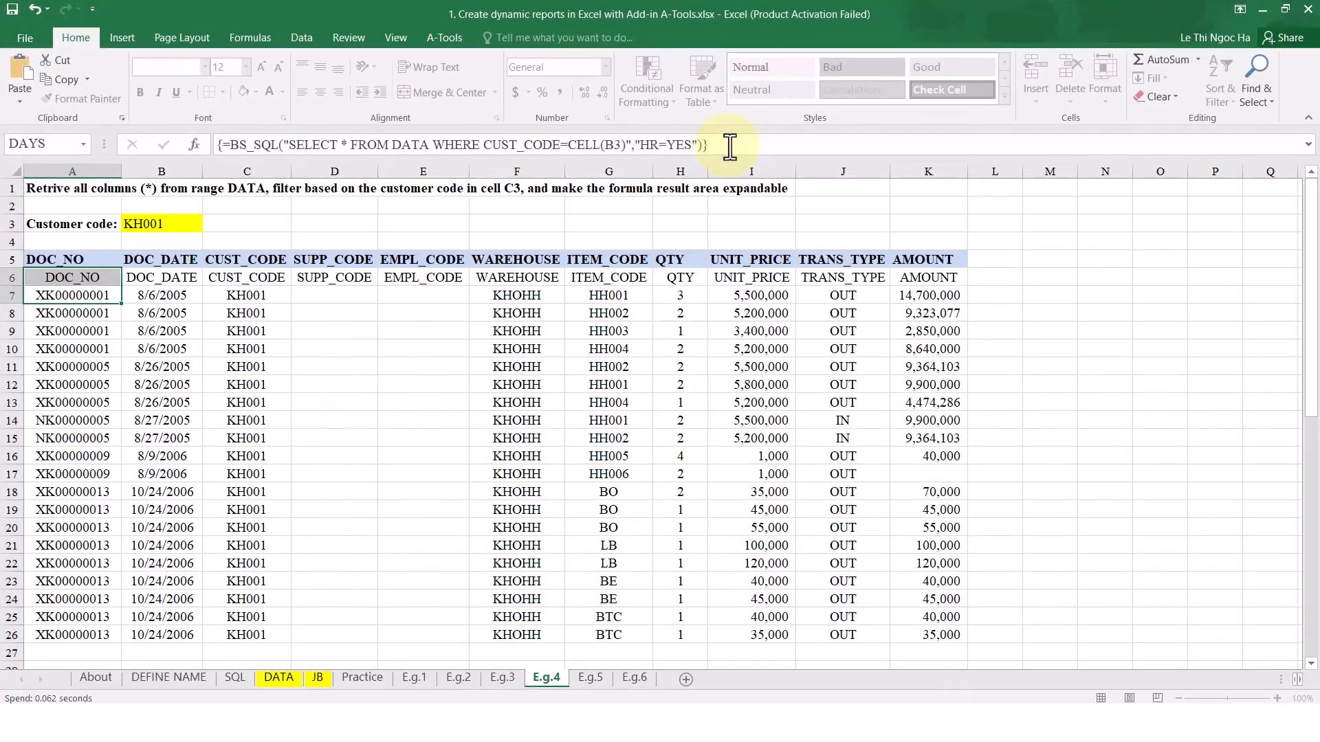
- Add a TOTAL label in E27 and sum the AMOUNT column in K27 with =SUM(K7:K26)
{"action": "scroll", "coordinate": [713, 452], "scroll_direction": "down", "scroll_amount": 1}
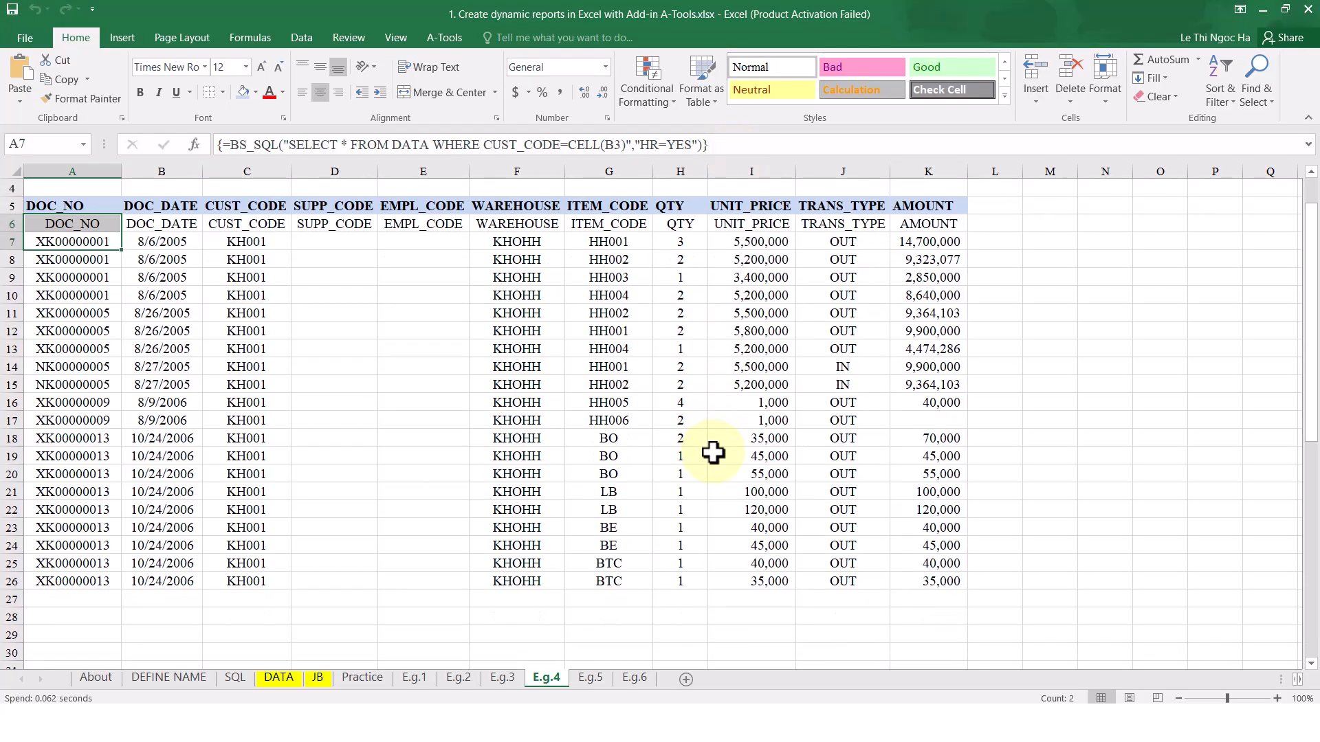
{"action": "left_click", "coordinate": [421, 600]}
{"action": "type", "text": "TOT"}
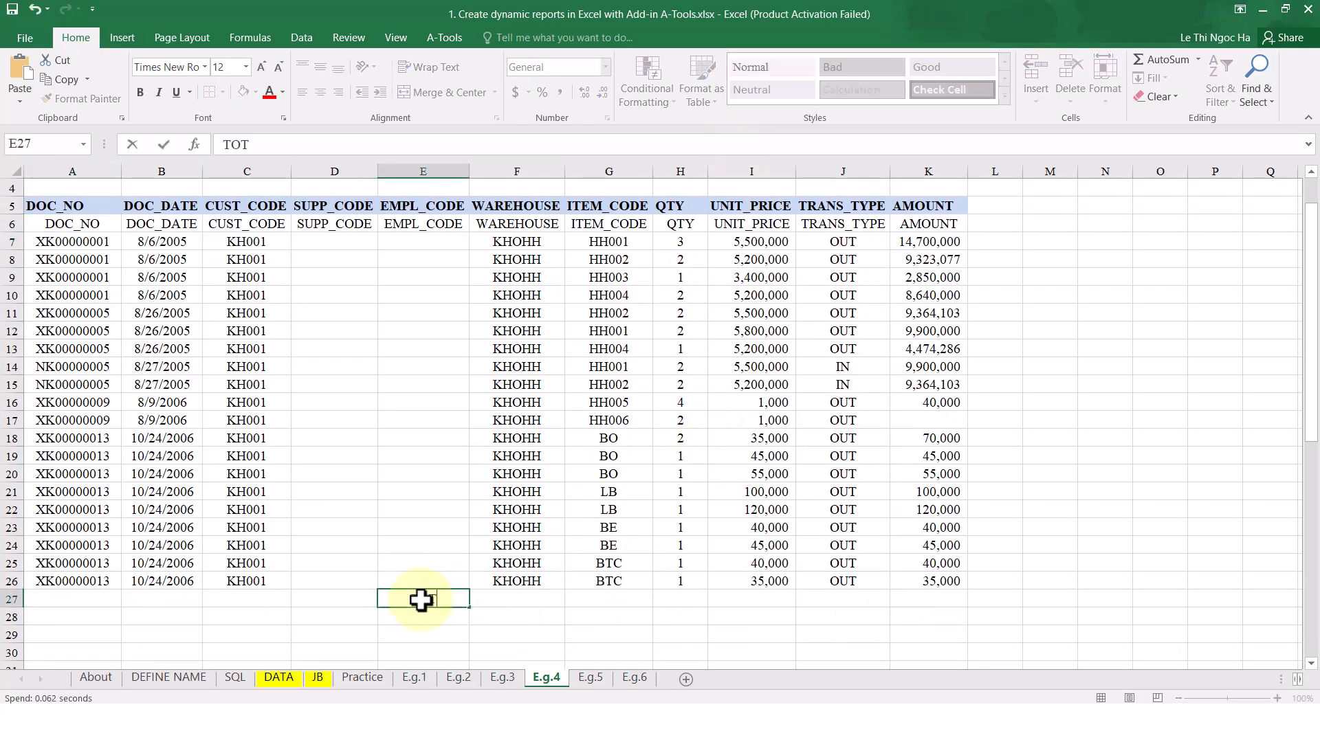
{"action": "type", "text": "AL"}
{"action": "left_click", "coordinate": [899, 601]}
{"action": "type", "text": "=SUM("}
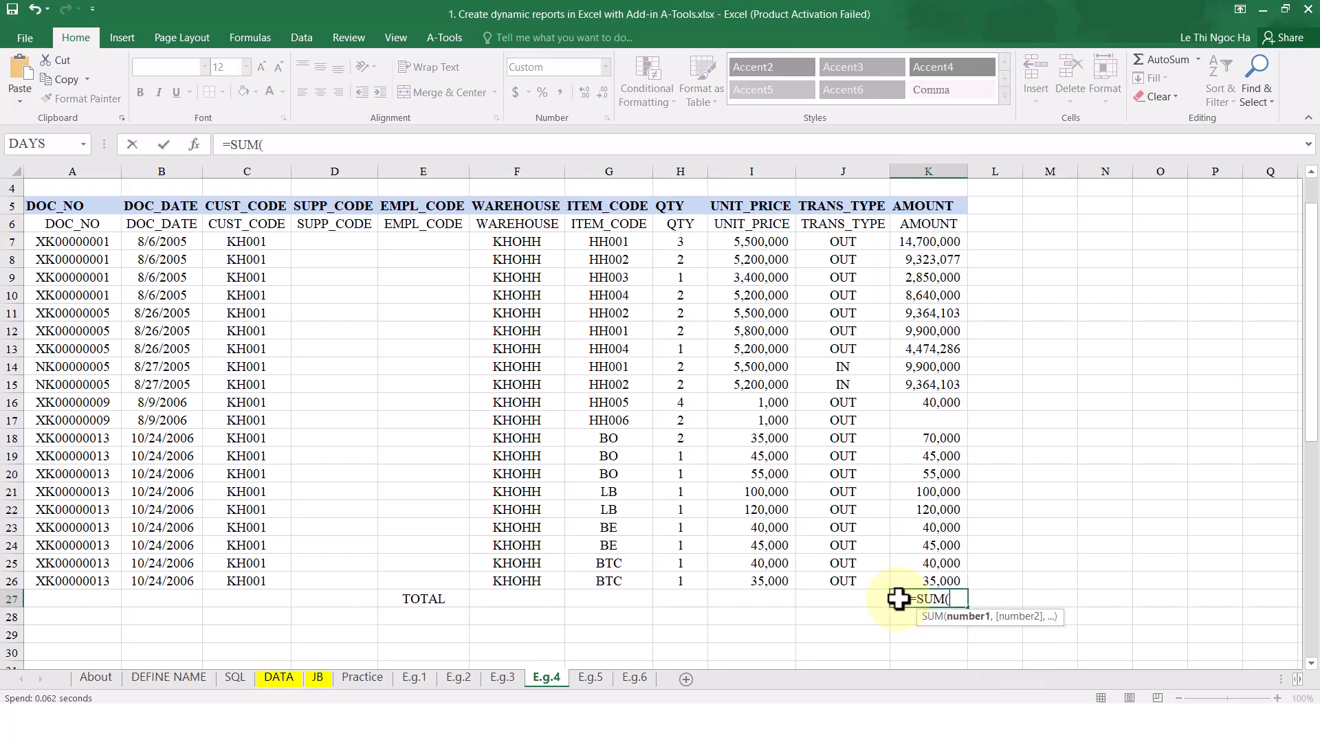
{"action": "left_click_drag", "start_coordinate": [918, 242], "coordinate": [941, 575]}
{"action": "type", "text": ")"}
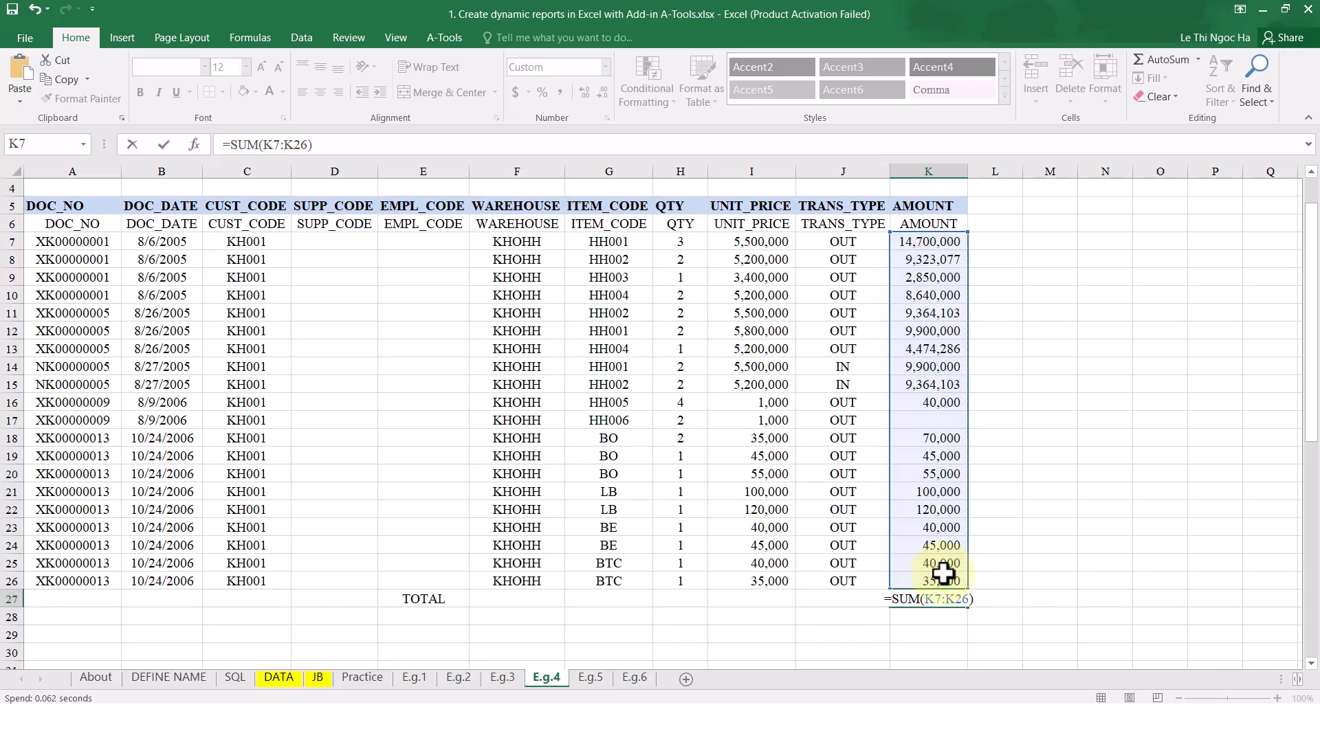
{"action": "key", "text": "Return"}
- Enter a person's first name in F28, below the TOTAL row
{"action": "left_click", "coordinate": [530, 617]}
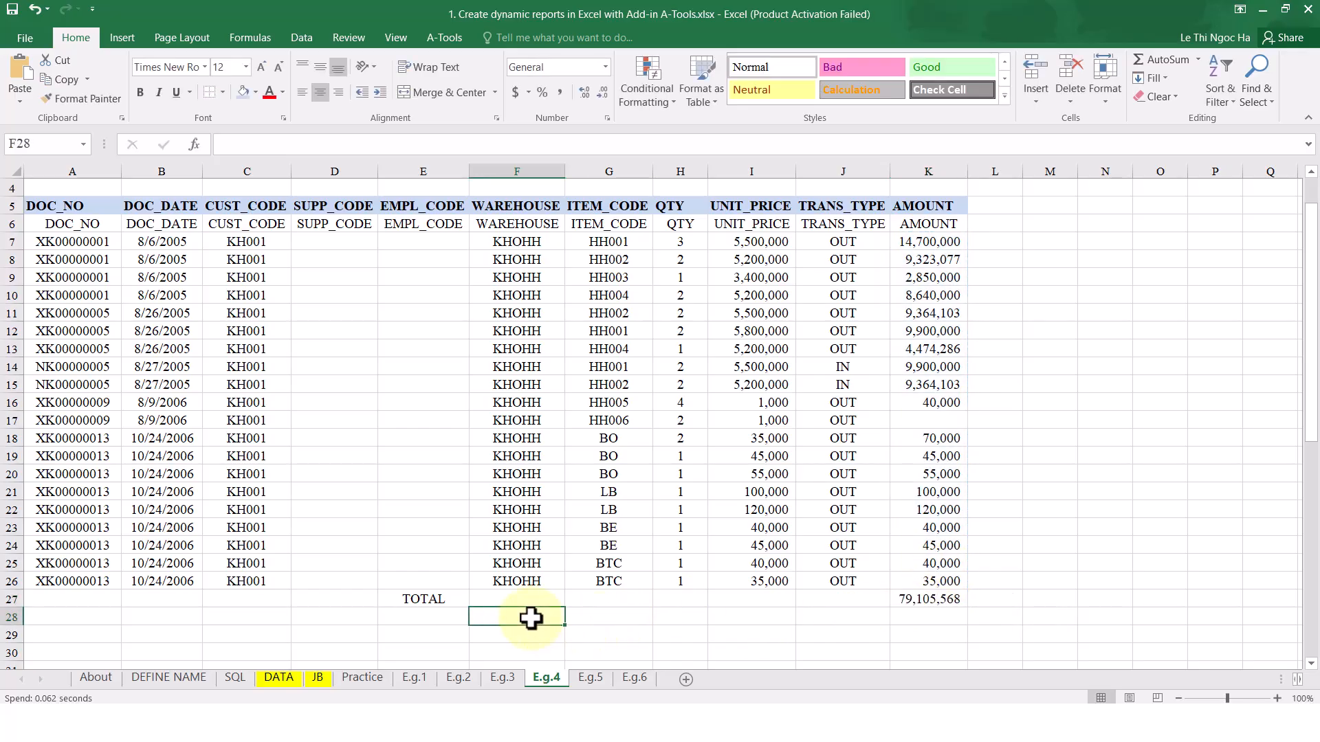
{"action": "type", "text": "EMI"}
{"action": "key", "text": "Return"}
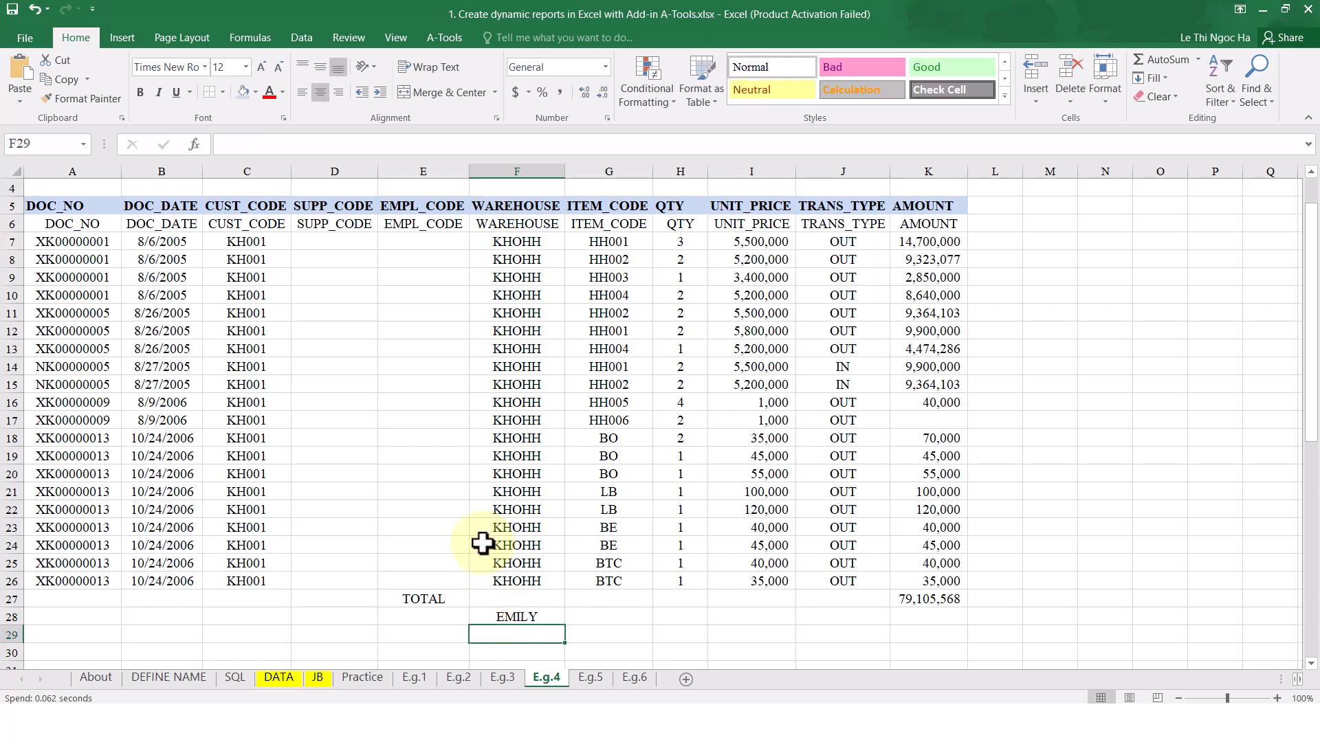
- Append ;INSERT=YES to the "HR=YES" option of the BS_SQL formula in A6 and re-enter it as an array formula
{"action": "scroll", "coordinate": [392, 453], "scroll_direction": "up", "scroll_amount": 1}
{"action": "left_click", "coordinate": [78, 261]}
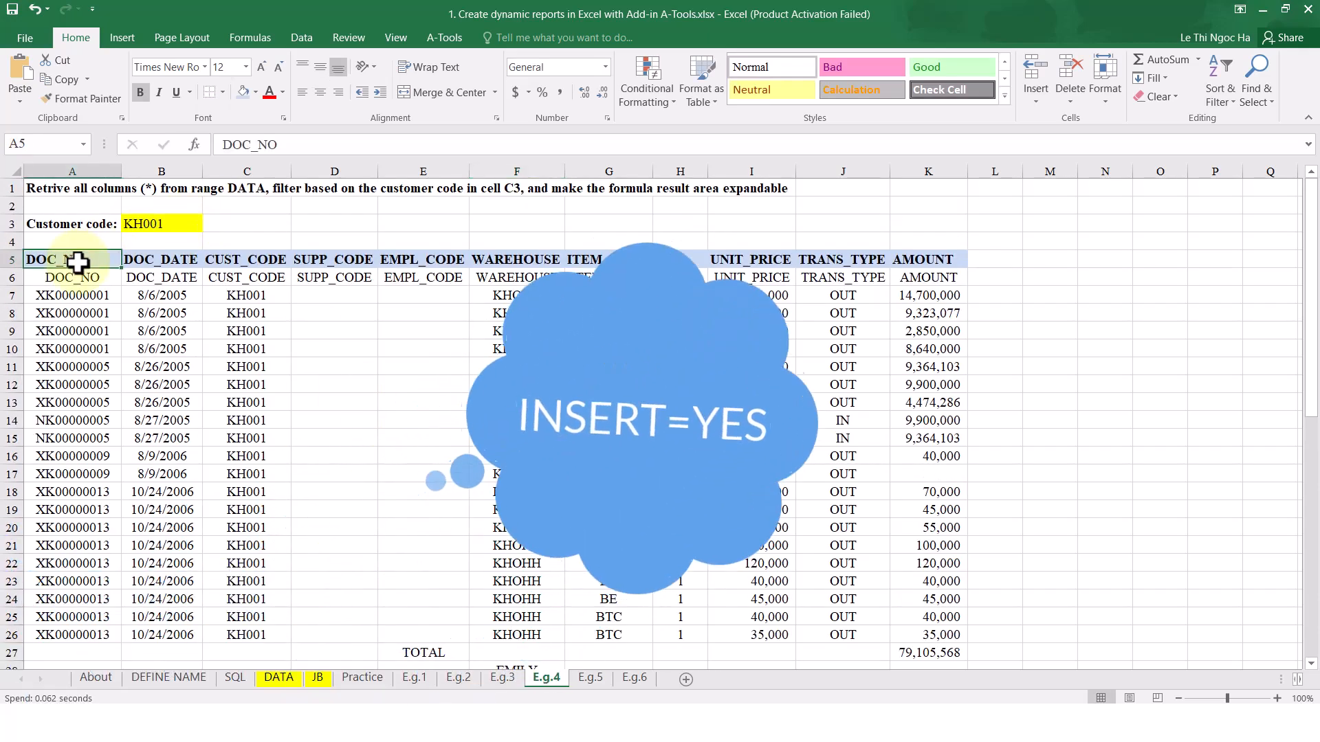
{"action": "left_click", "coordinate": [54, 276]}
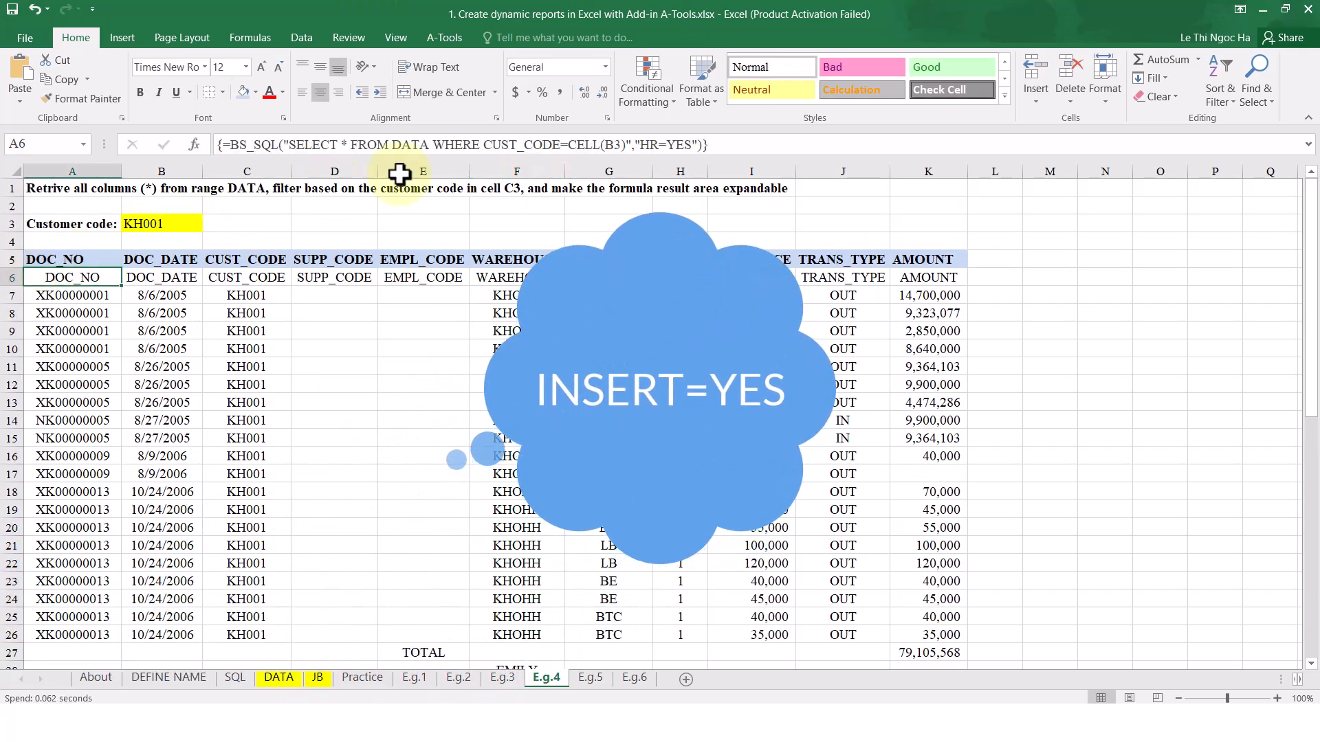
{"action": "left_click", "coordinate": [691, 146]}
{"action": "type", "text": ";"}
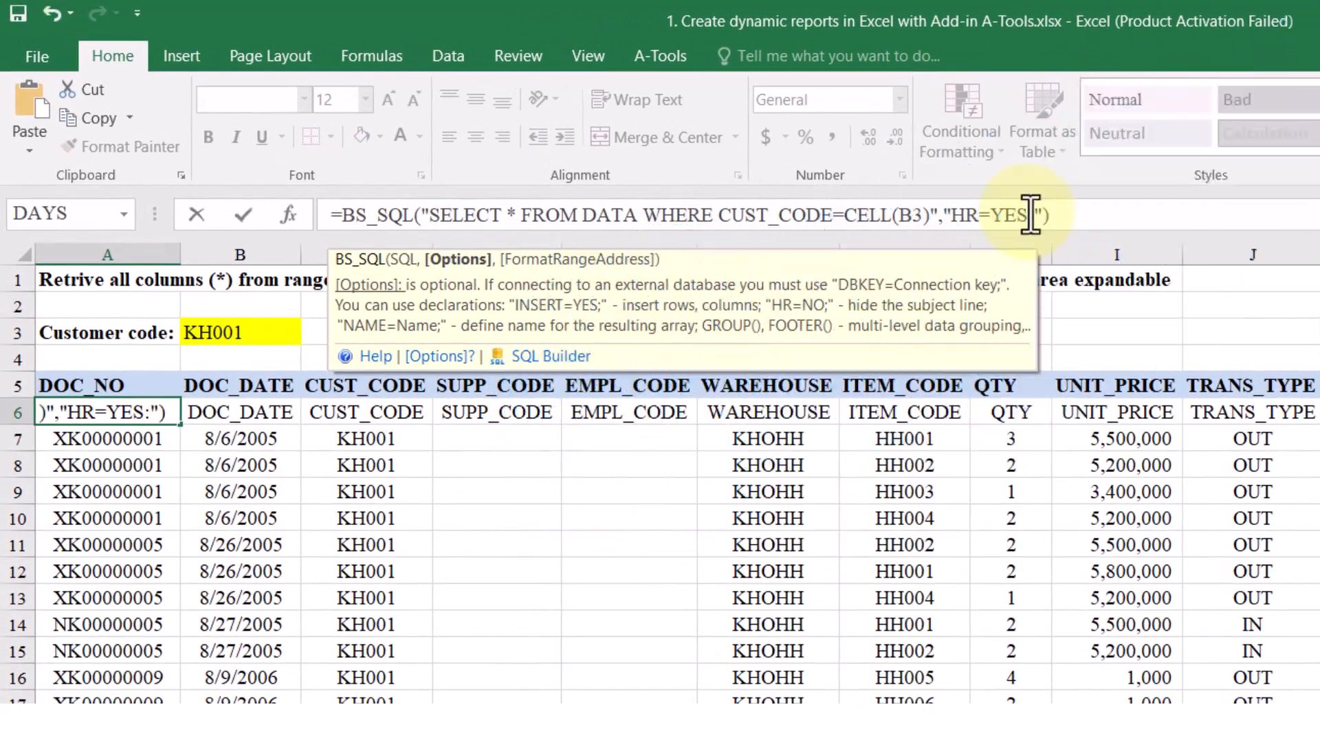
{"action": "type", "text": "INS"}
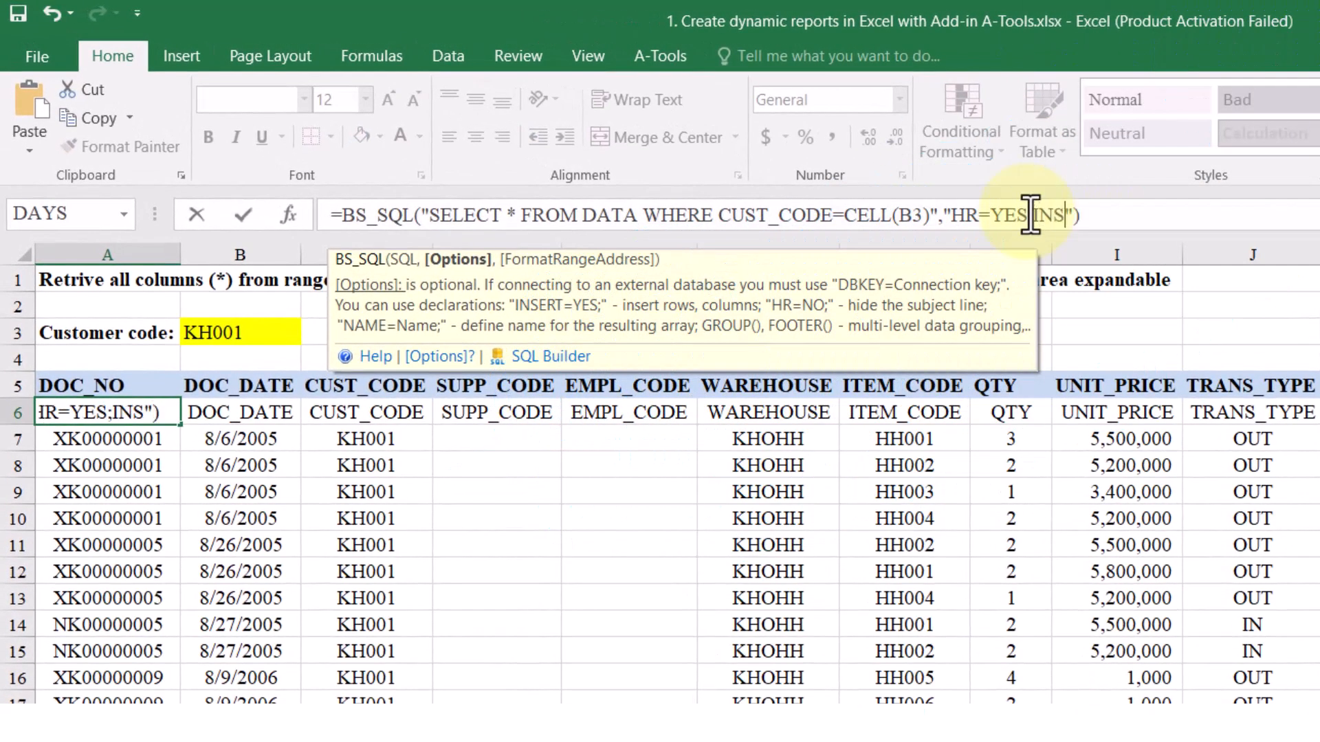
{"action": "type", "text": "ERT=YE"}
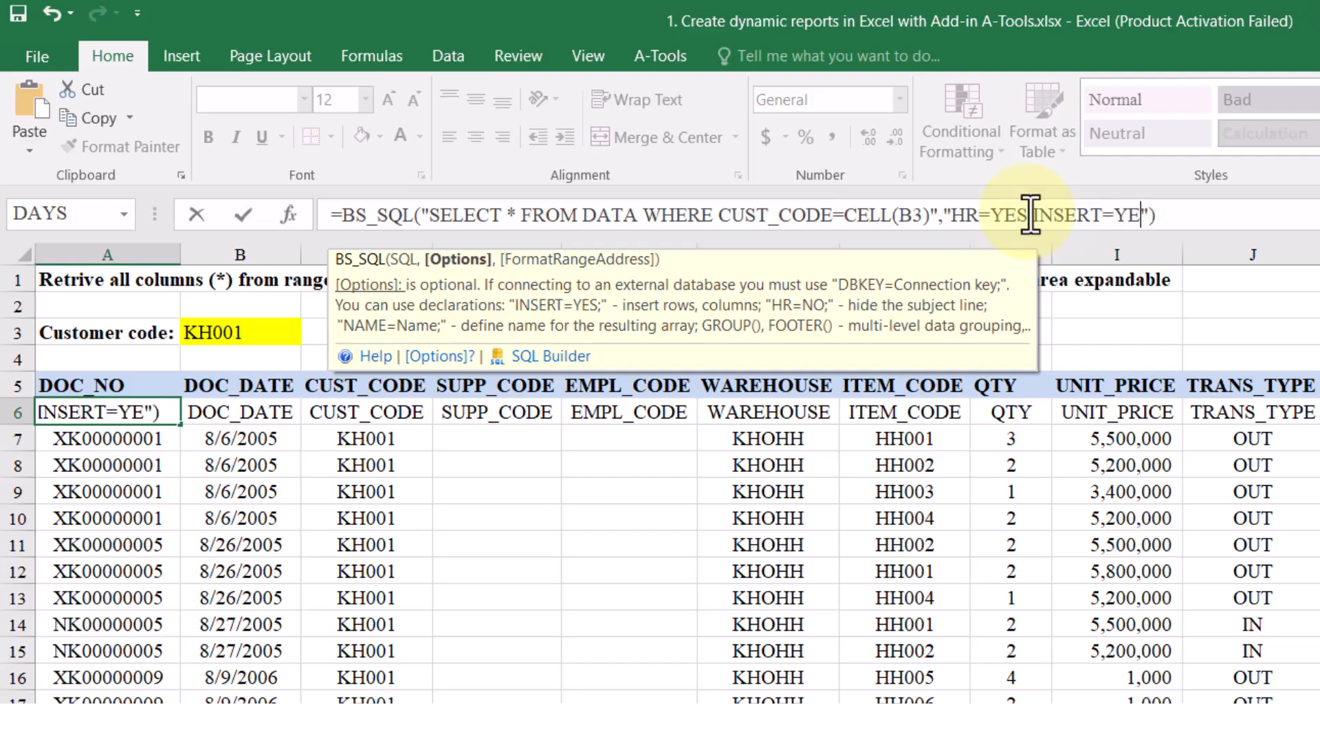
{"action": "type", "text": "S"}
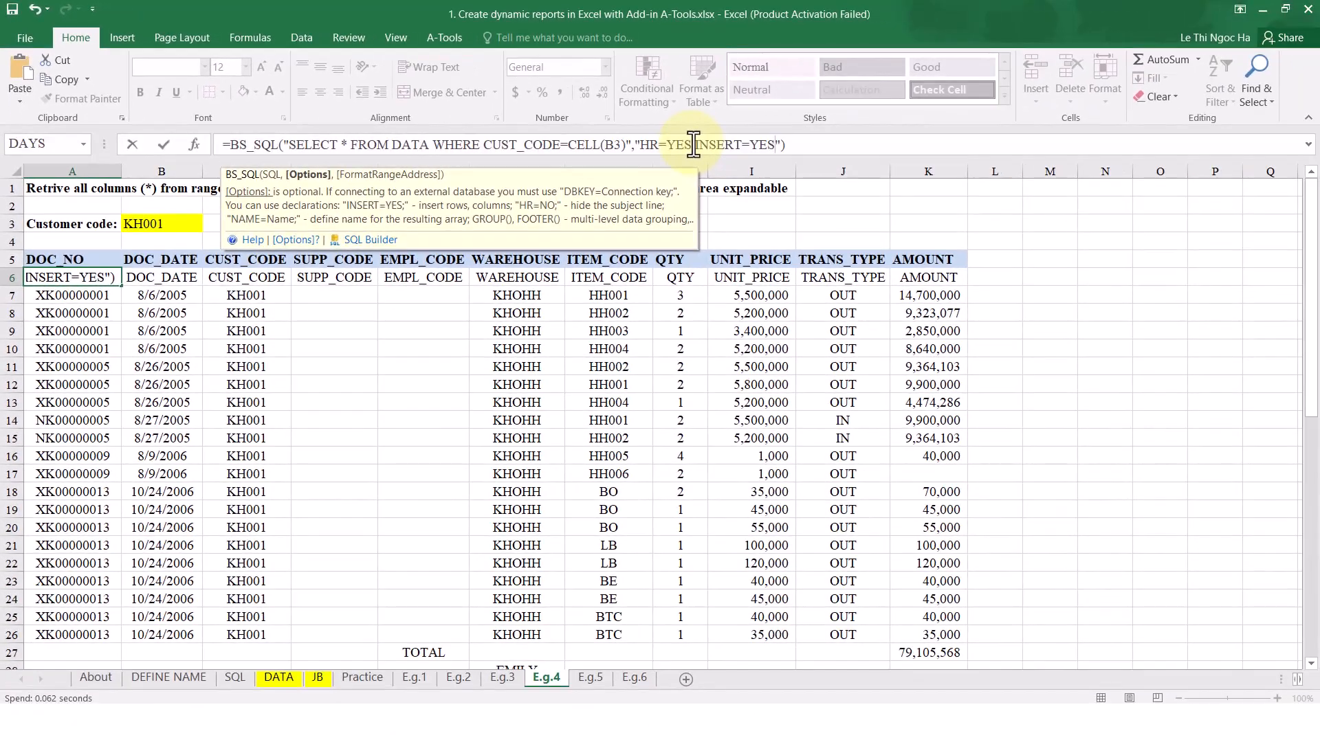
{"action": "key", "text": "ctrl+shift+Return"}
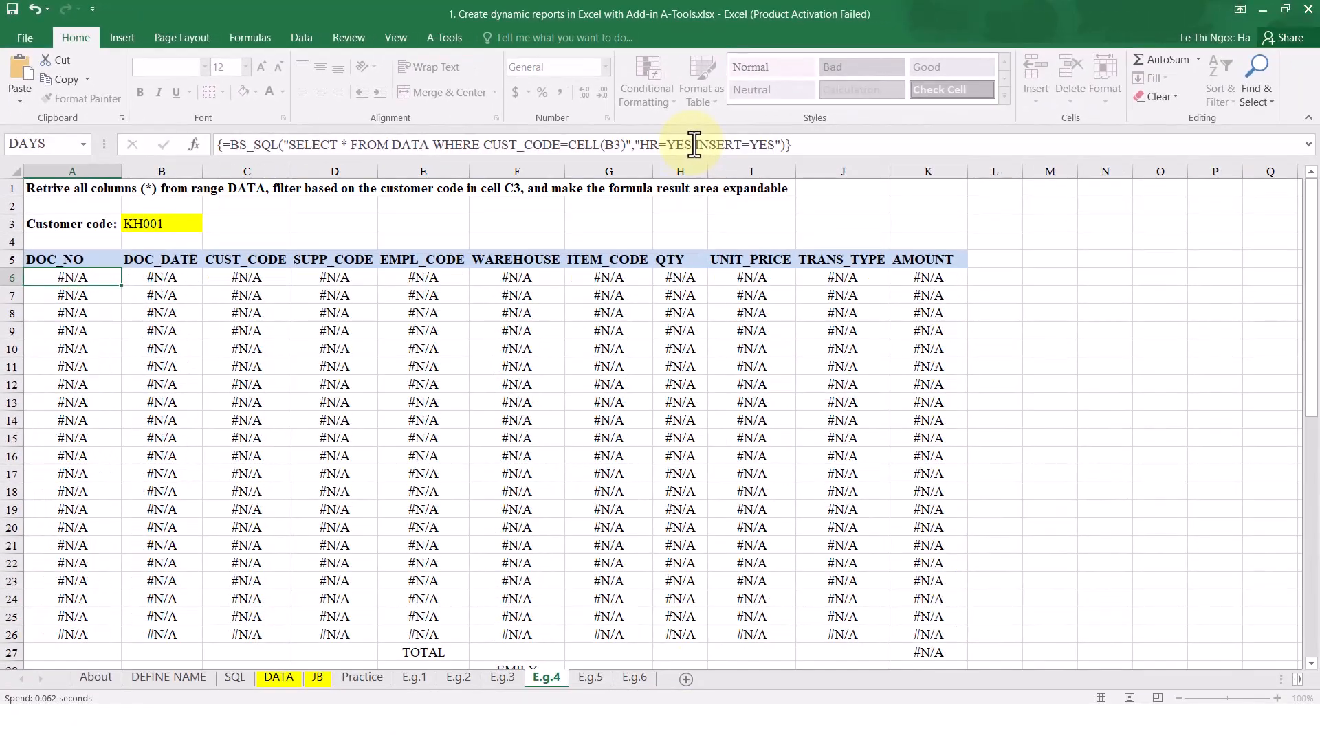
- Set the customer code in B3 to KH002 and refresh the BS_SQL report
{"action": "left_click", "coordinate": [169, 224]}
{"action": "type", "text": "2"}
{"action": "key", "text": "Return"}
{"action": "right_click", "coordinate": [182, 327]}
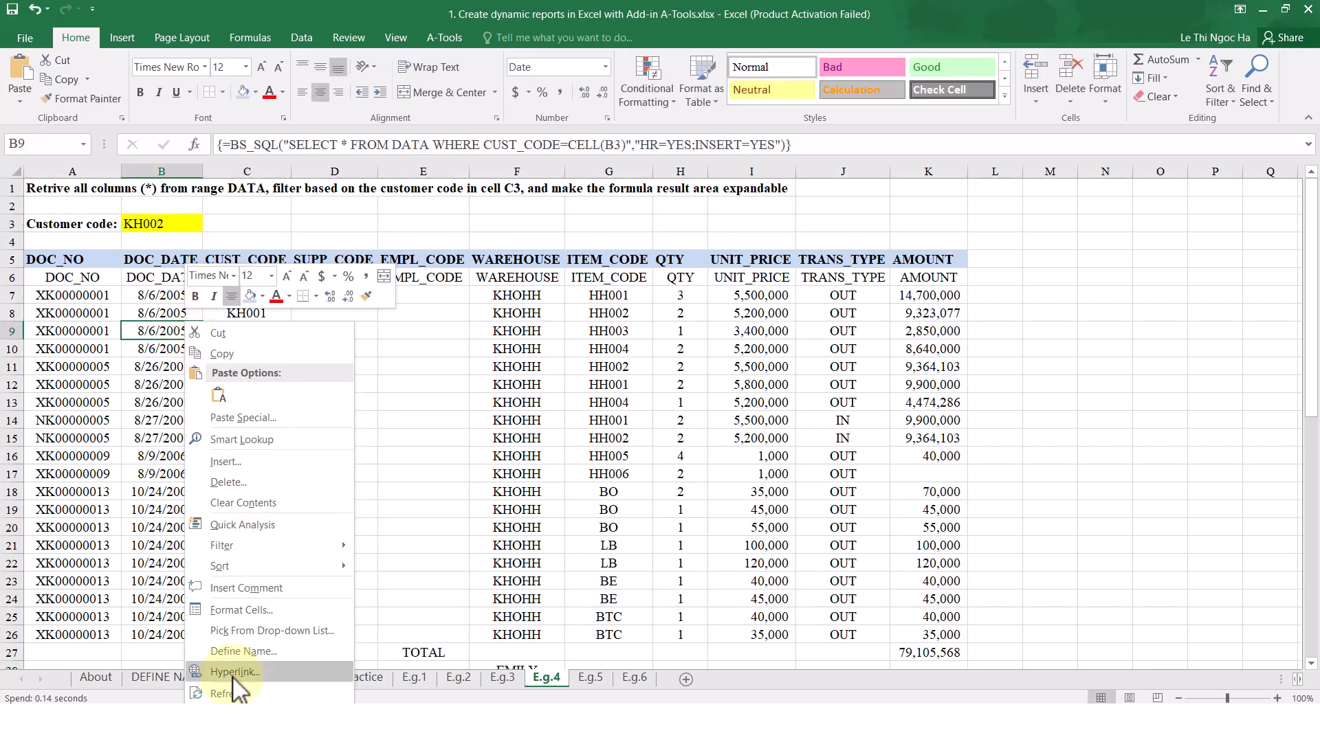
{"action": "left_click", "coordinate": [233, 694]}
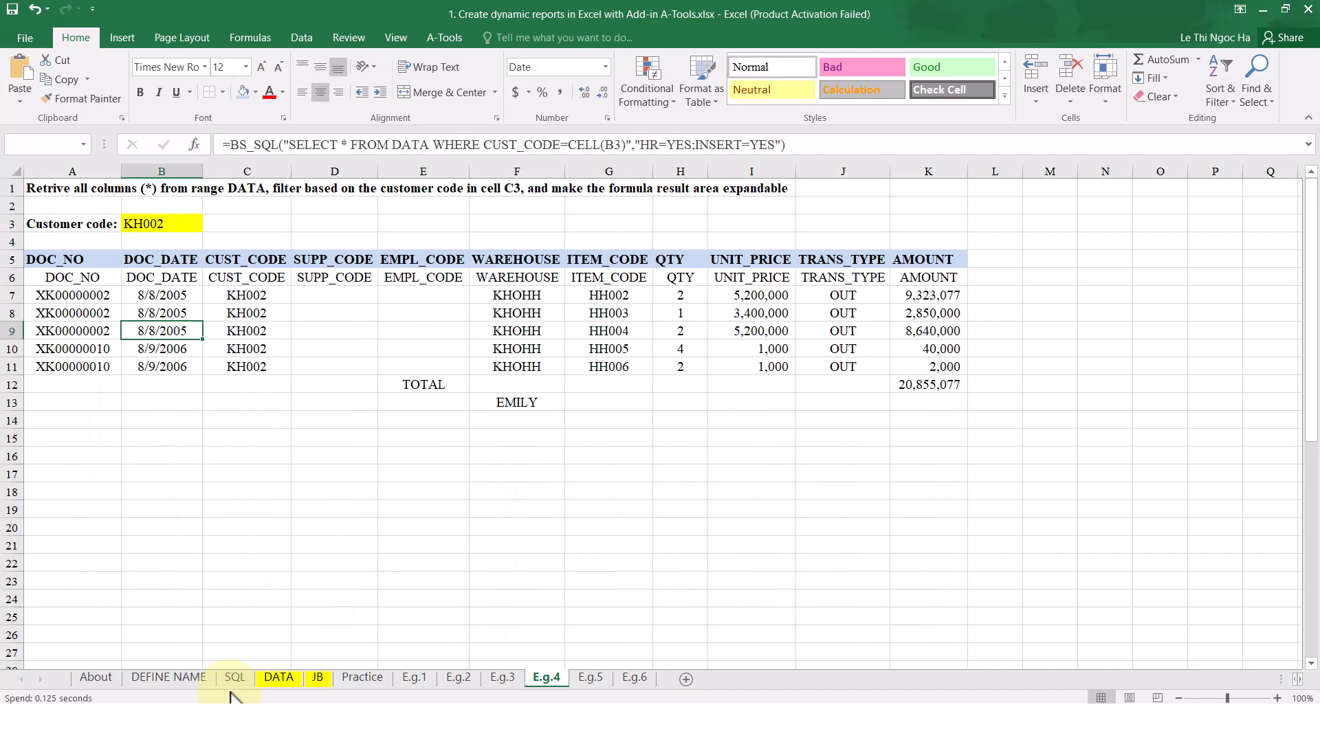
- Change the customer code in B3 to KH003 and refresh the report again
{"action": "double_click", "coordinate": [186, 224]}
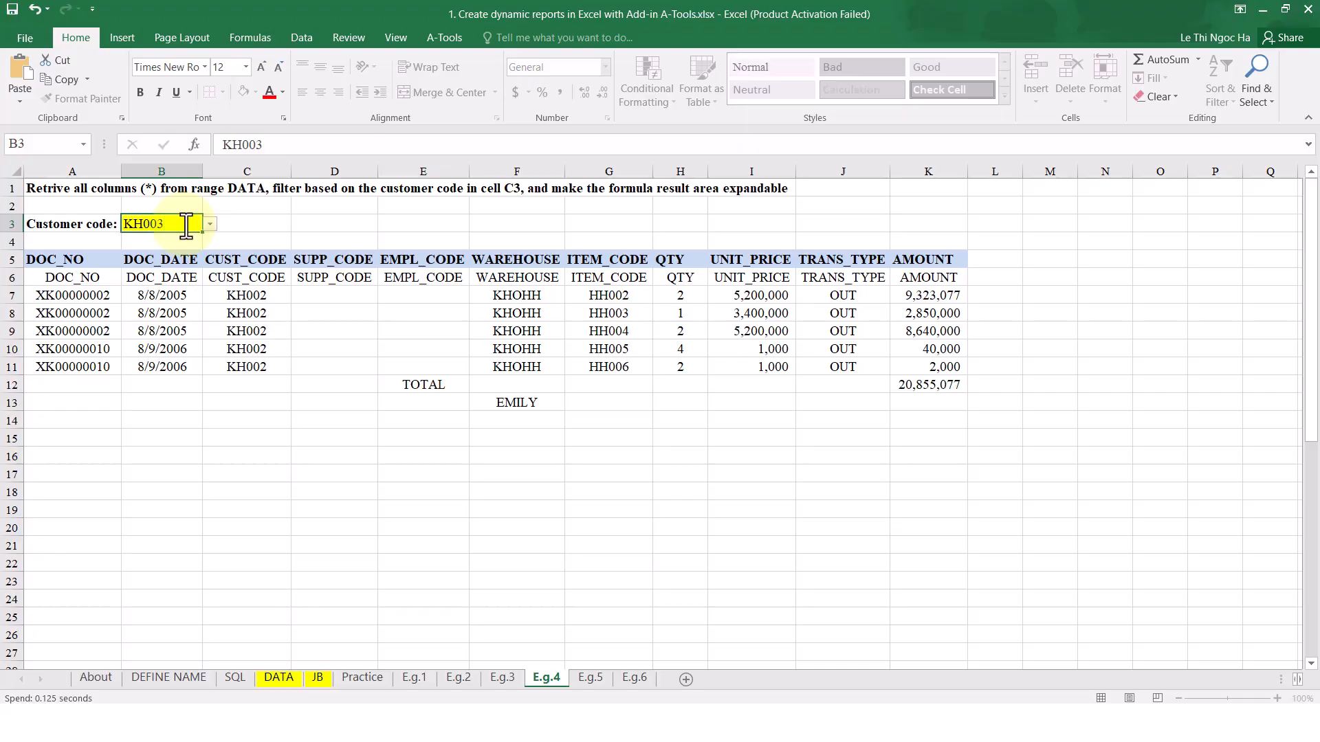
{"action": "key", "text": "Return"}
{"action": "left_click", "coordinate": [177, 316]}
{"action": "right_click", "coordinate": [176, 316]}
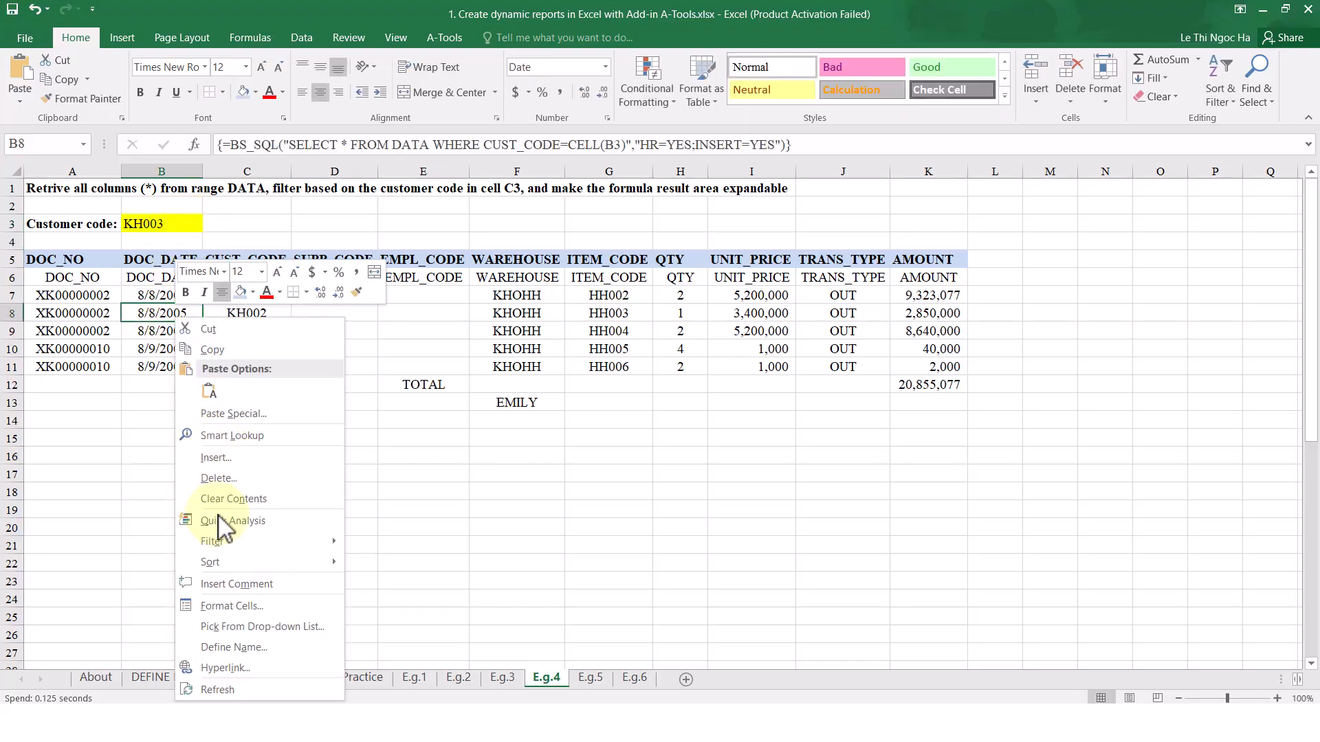
{"action": "left_click", "coordinate": [221, 691]}
- On the DISTINCT example sheet, enter =BS_SQL("SELECT ITEM_CODE FROM DATA WHERE TRANS_TYPE='OUT'") in A4 as an array formula and review the listed codes
{"action": "left_click", "coordinate": [633, 677]}
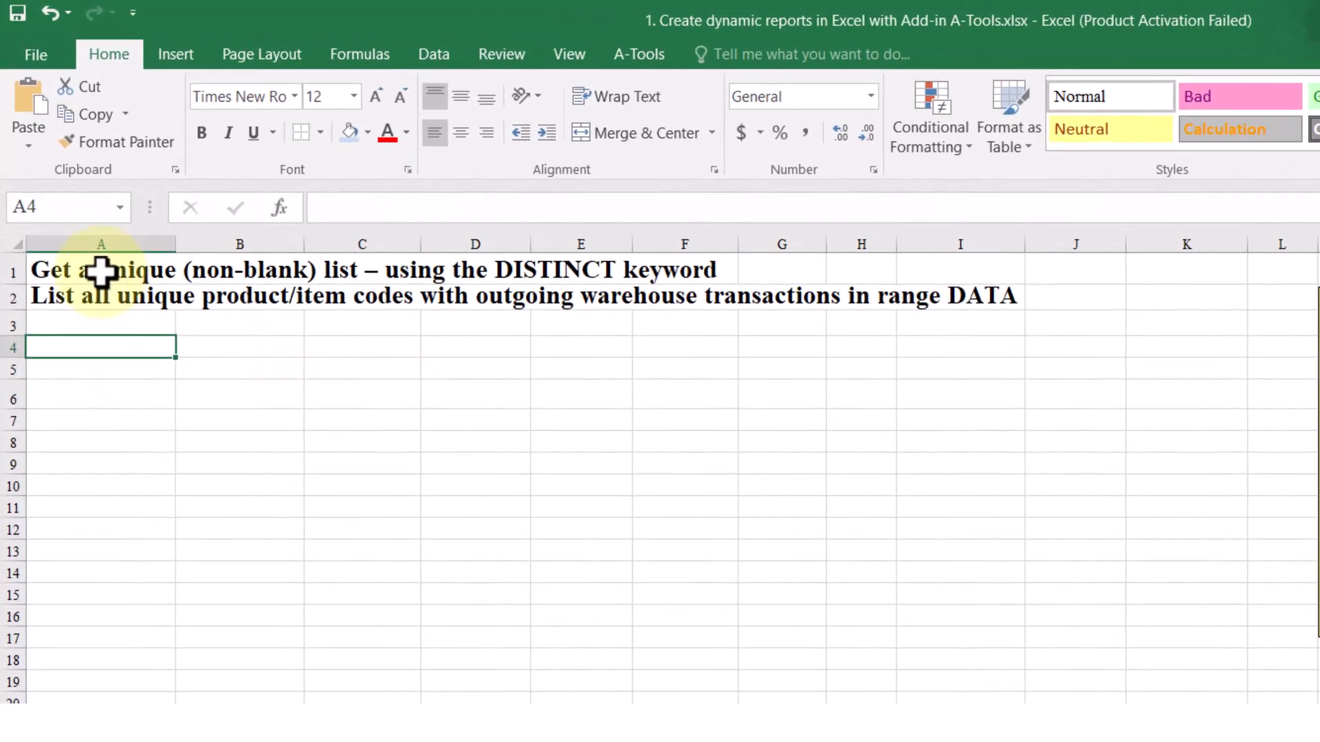
{"action": "left_click", "coordinate": [91, 188]}
{"action": "left_click_drag", "start_coordinate": [130, 272], "coordinate": [687, 271]}
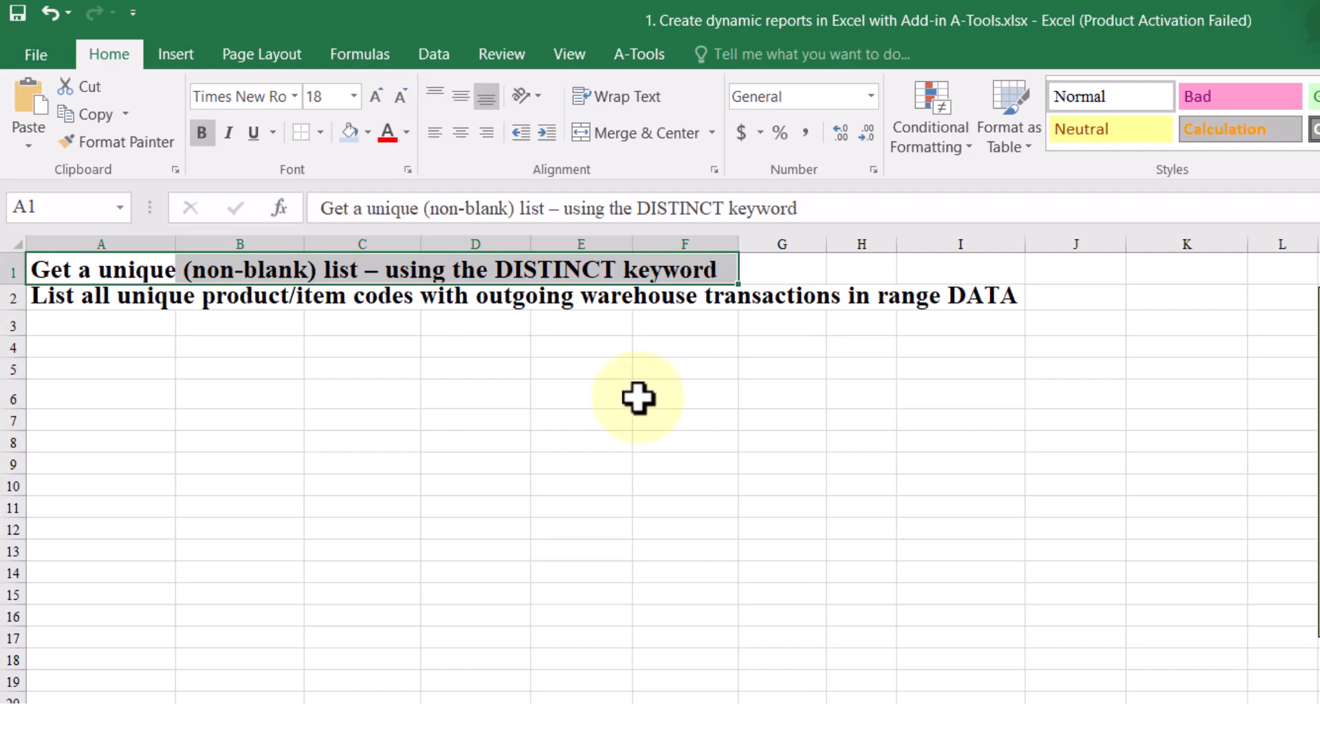
{"action": "left_click", "coordinate": [97, 354]}
{"action": "type", "text": "=BS_SQL(\"SELECT ITEM_CODE FROM DATA WHERE TRANS_TYPE='OUT"}
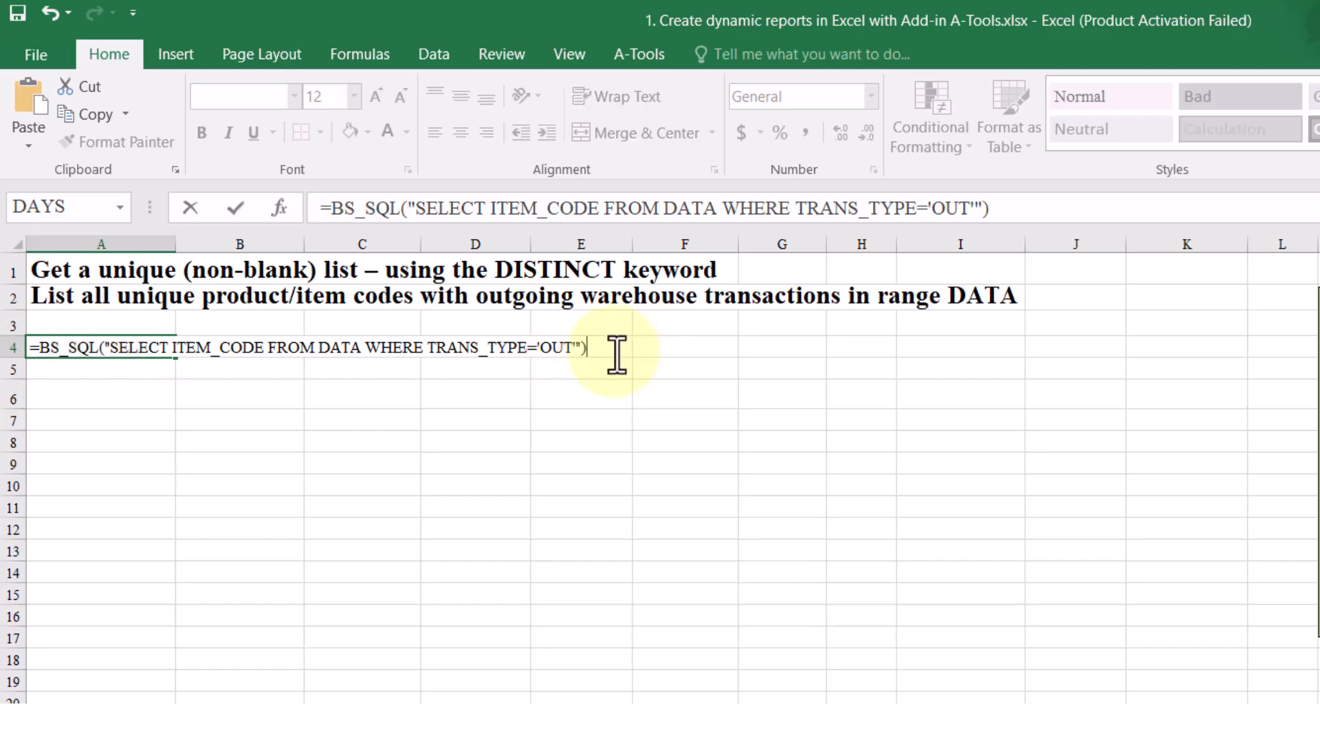
{"action": "key", "text": "Return"}
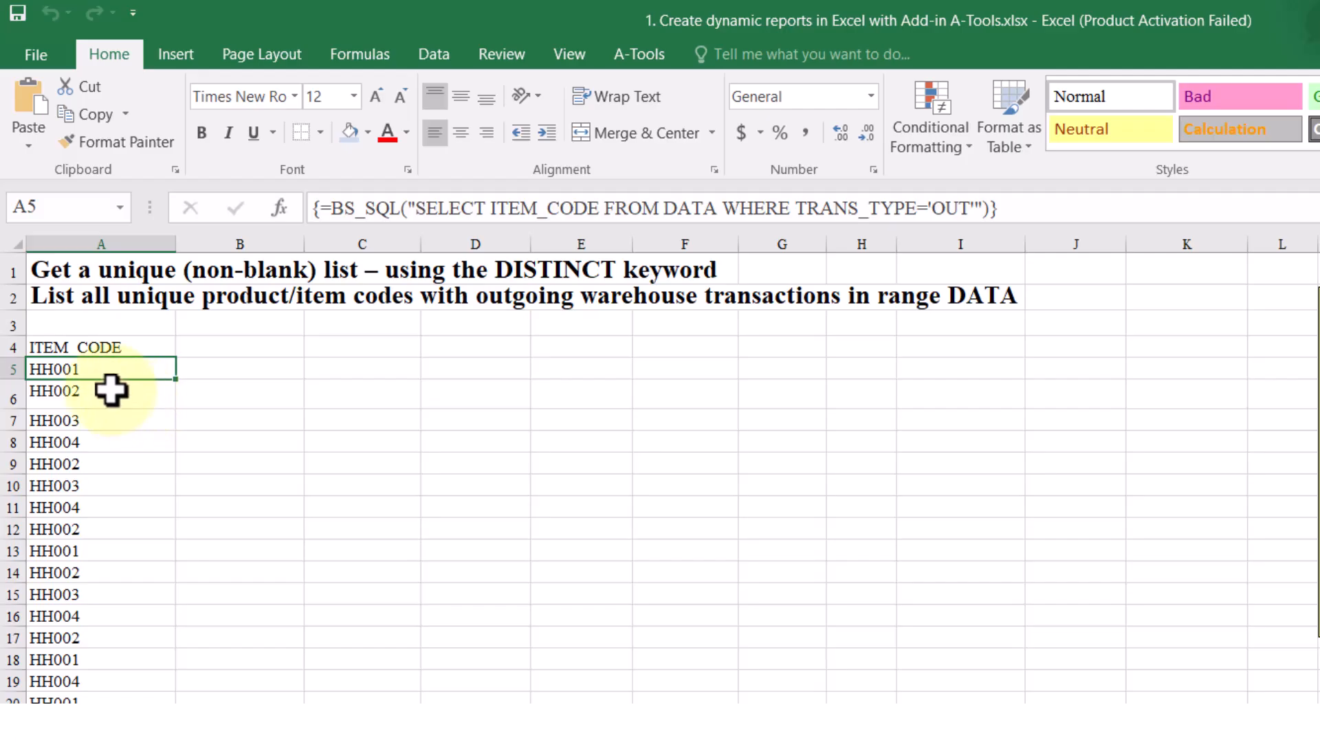
{"action": "left_click_drag", "start_coordinate": [105, 377], "coordinate": [101, 594]}
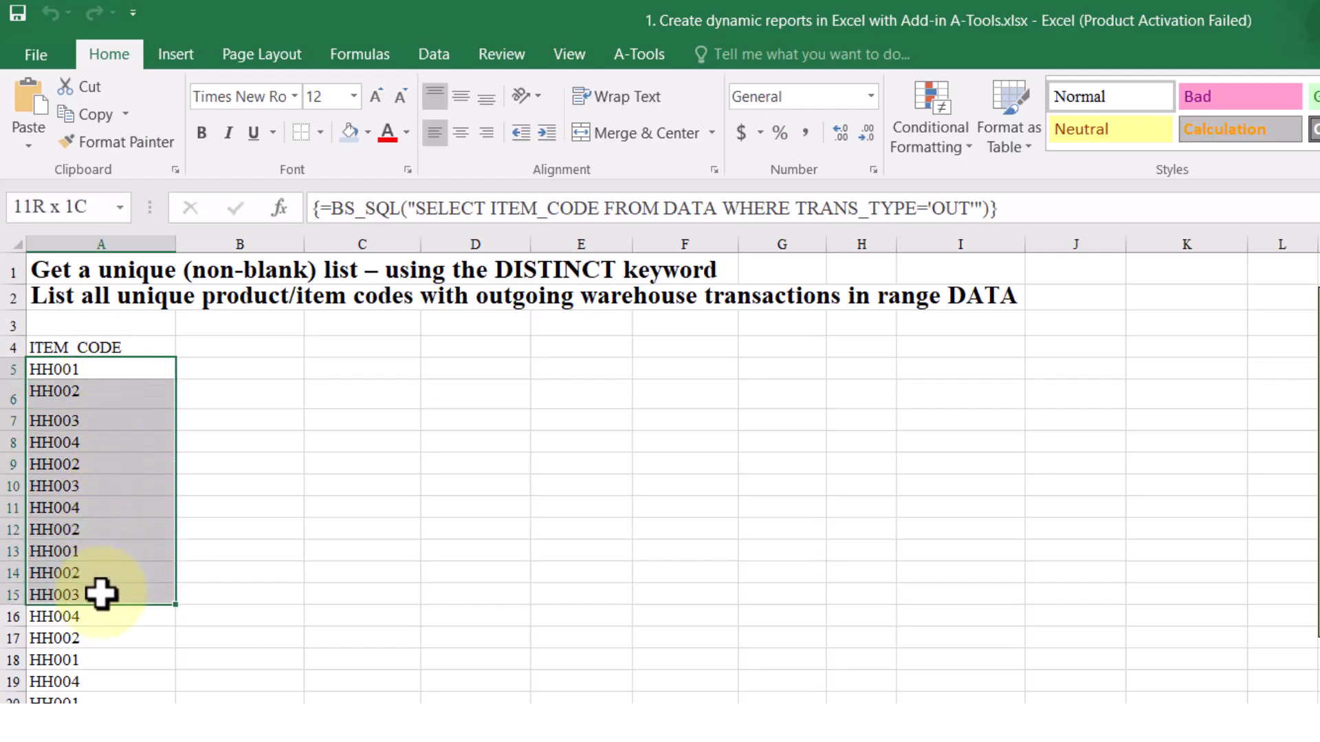
- Insert DISTINCT after SELECT in the A4 formula, re-enter it as an array formula, and select the resulting item codes
{"action": "left_click", "coordinate": [120, 347]}
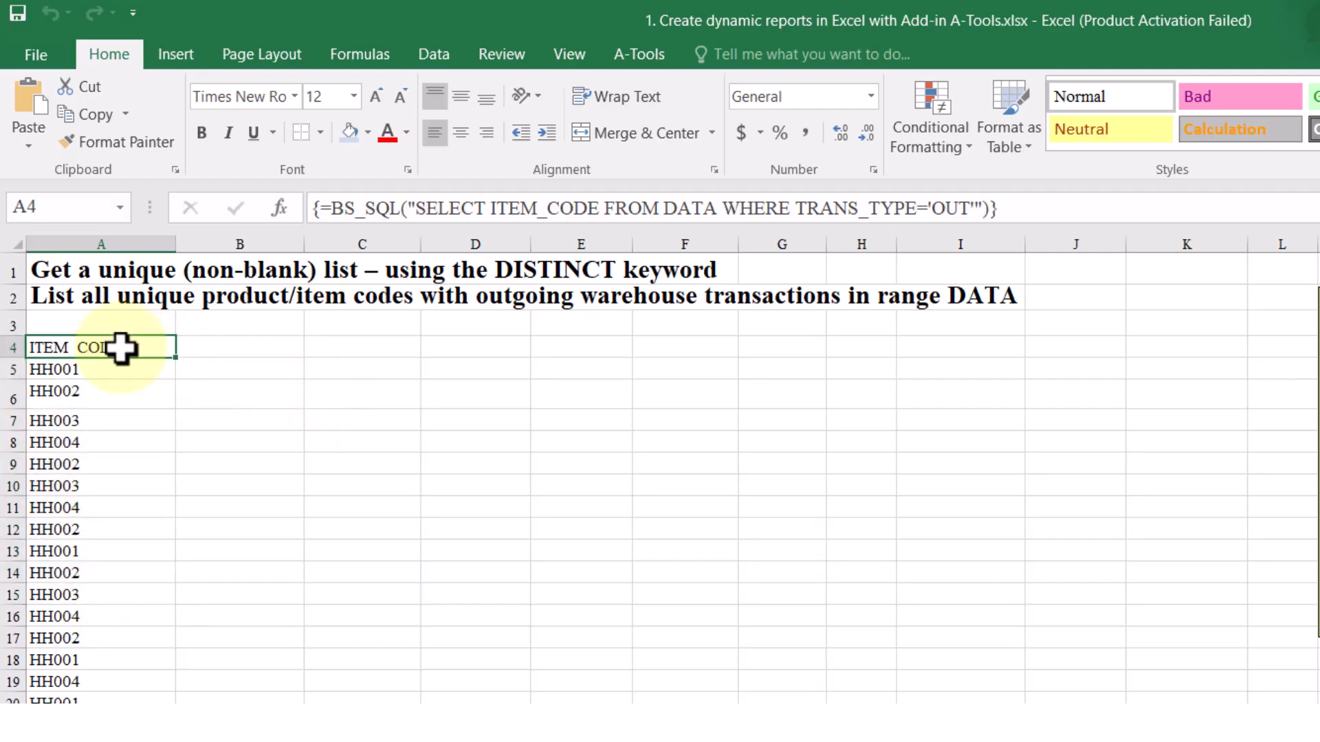
{"action": "left_click", "coordinate": [486, 208]}
{"action": "type", "text": "DISTINCT"}
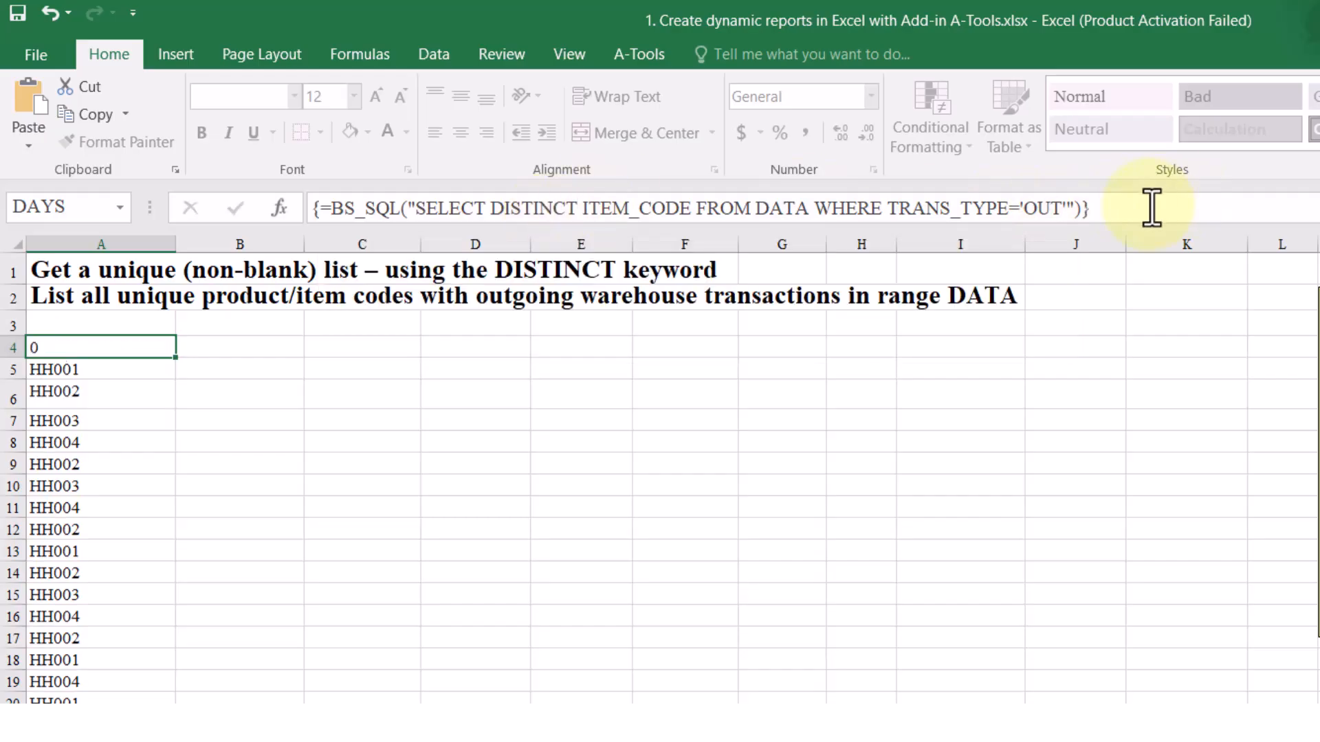
{"action": "key", "text": "ctrl+shift+Return"}
{"action": "left_click_drag", "start_coordinate": [126, 372], "coordinate": [168, 574]}
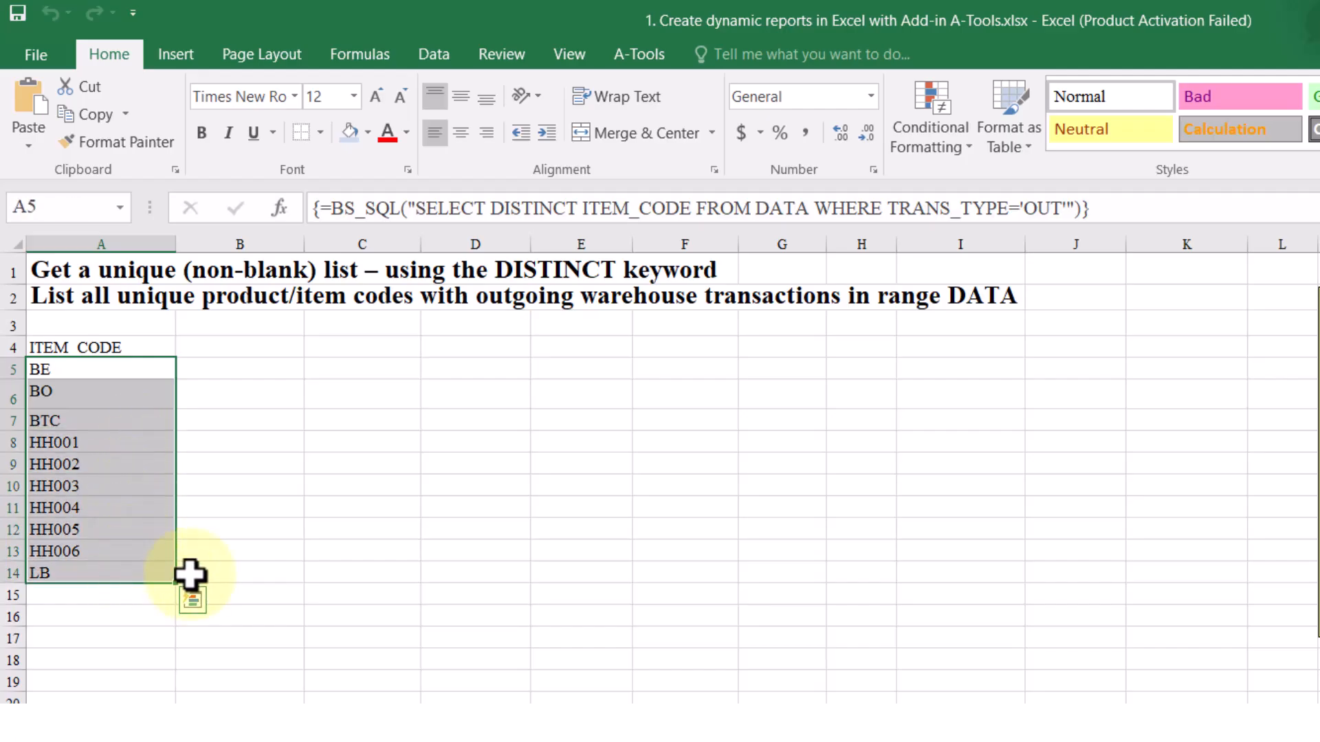